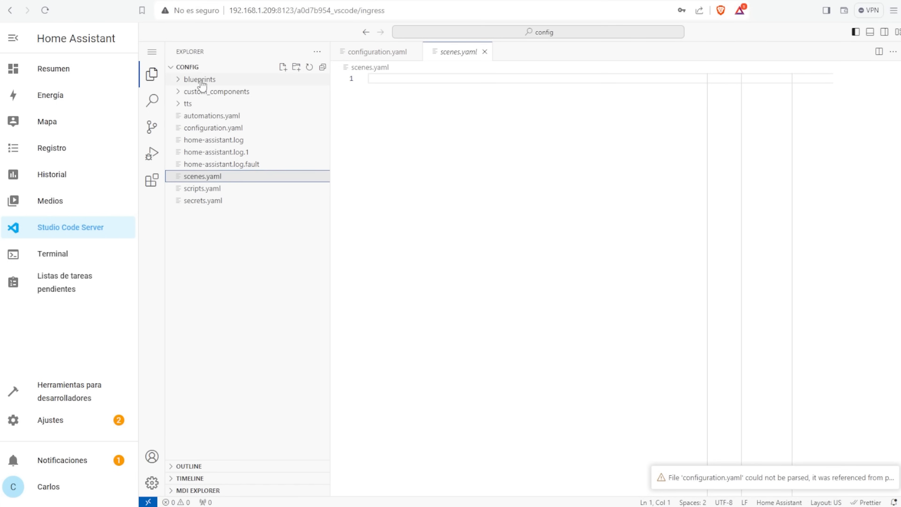
- Expand the custom_components folder and open base.py from the hacs folder
left_click(206, 91)
left_click(200, 200)
scroll(498, 282, "down", 15)
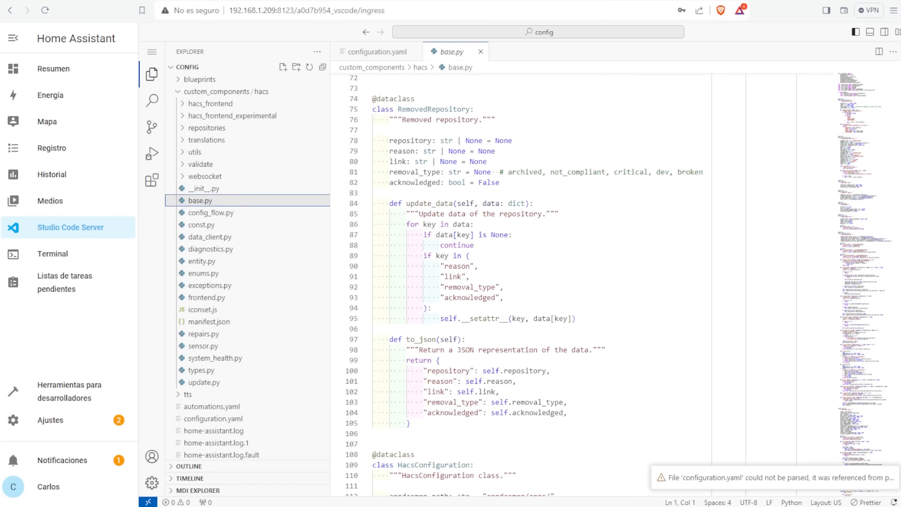
- Find File editor in the Add-on Store by searching 'fil', show it in the sidebar and start it
left_click(50, 420)
left_click(438, 374)
left_click(820, 487)
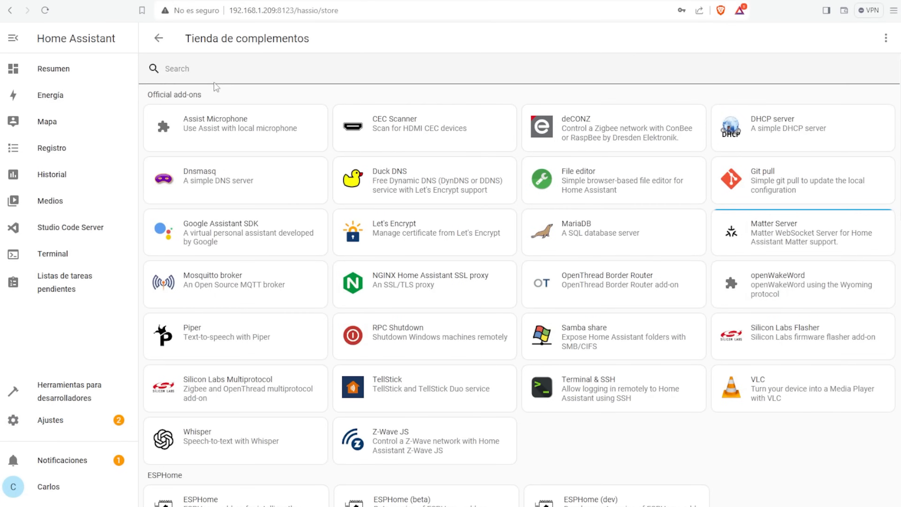
left_click(216, 70)
type("file")
left_click(211, 130)
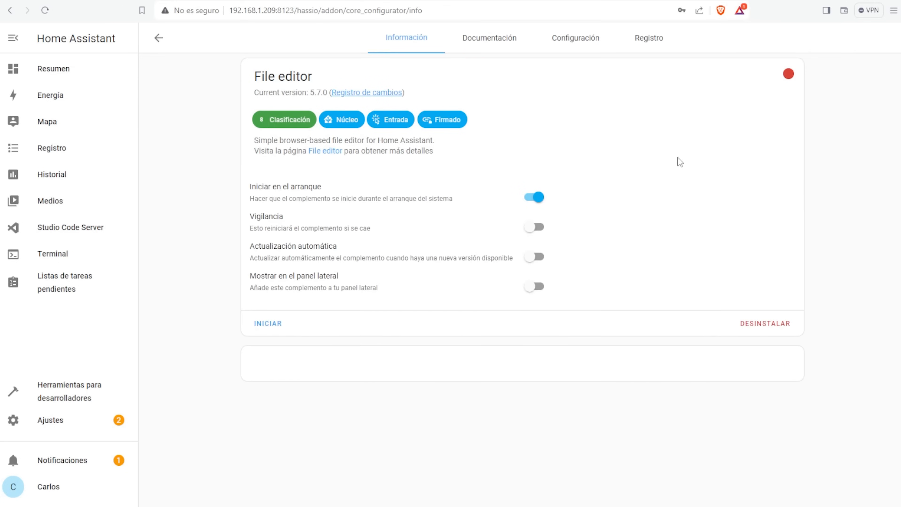
left_click(531, 286)
left_click(268, 323)
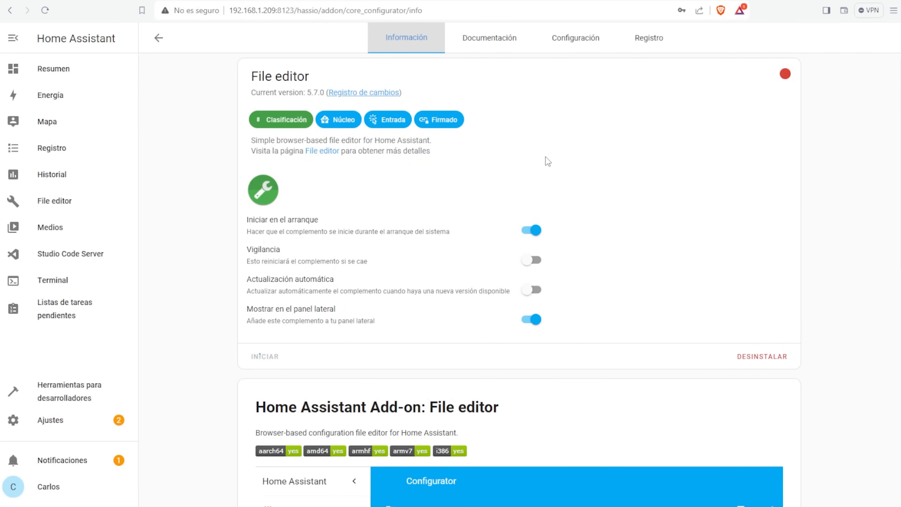
- In File editor, insert the first entity from the entity list into the editor
left_click(67, 201)
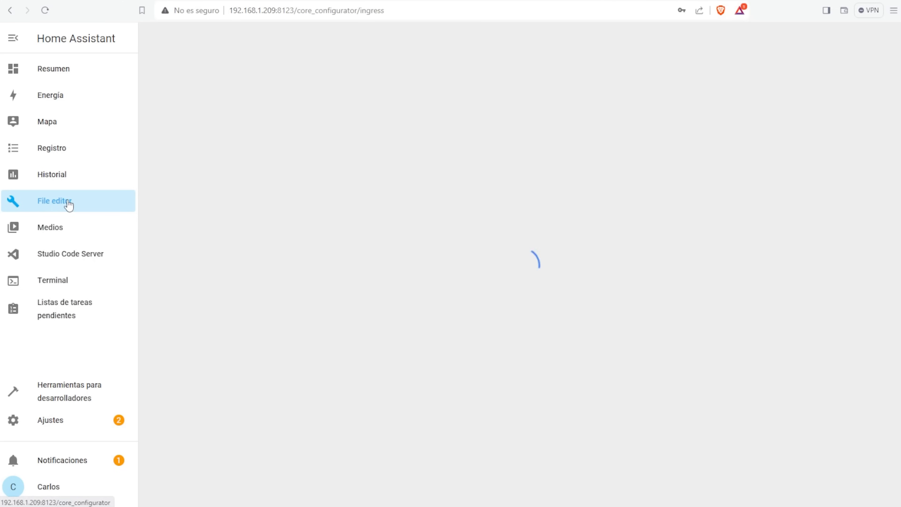
left_click(166, 44)
left_click(343, 262)
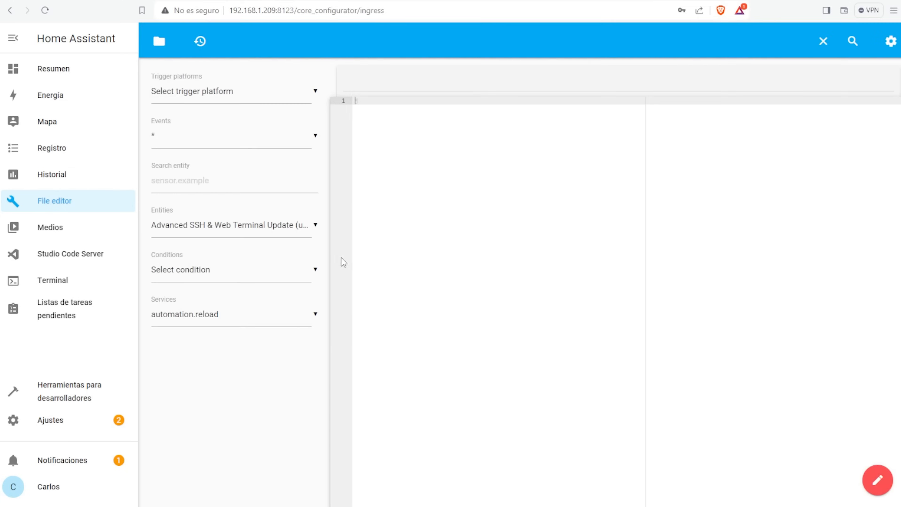
left_click(304, 230)
left_click(241, 232)
- Open configuration.yaml, discarding the unsaved file, and add 'demo' on a new line after line 11
left_click(160, 41)
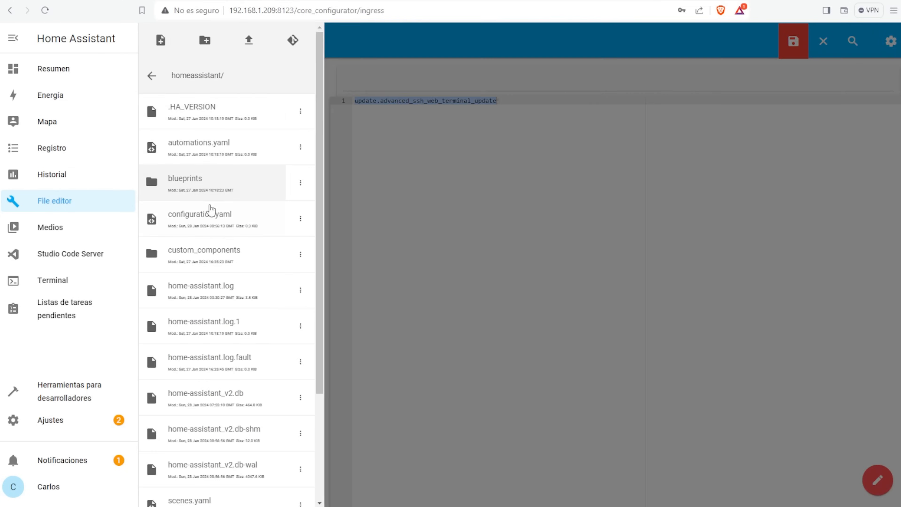
left_click(211, 209)
left_click(618, 177)
left_click(252, 225)
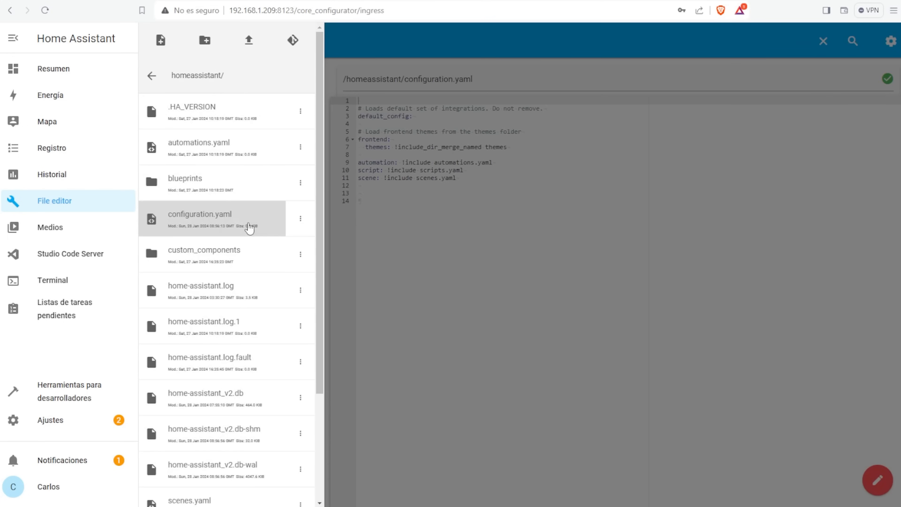
left_click(479, 179)
key("Return")
key("Return")
key("Return")
type("demo")
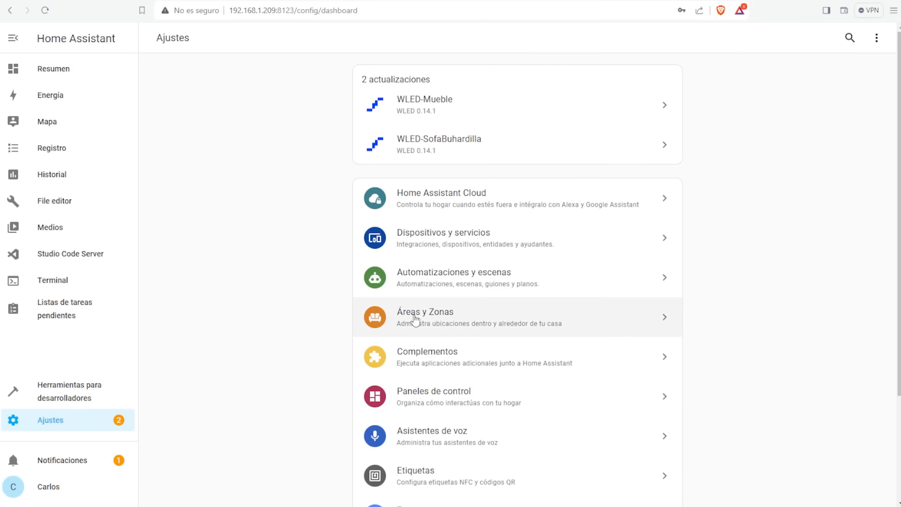
- On the zones map, move the Casa zone onto Calle de Alcalá
left_click(488, 319)
left_click(551, 38)
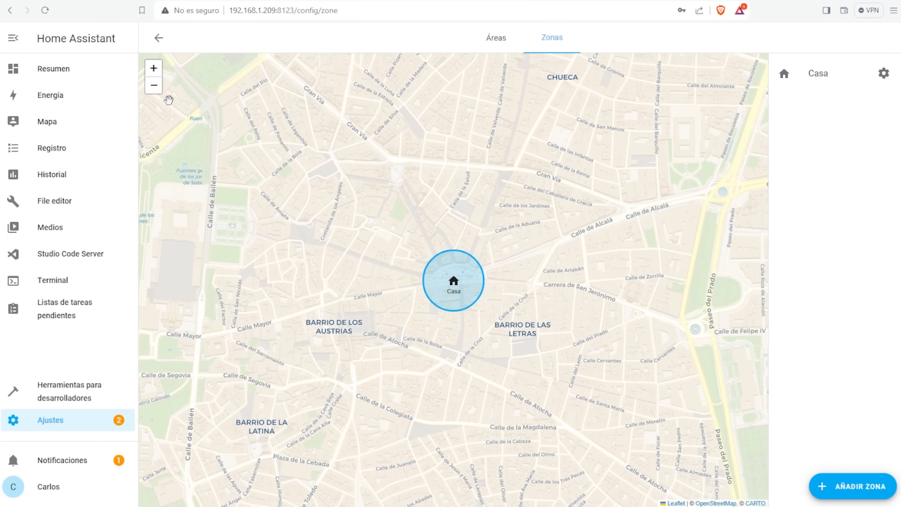
left_click_drag(454, 282, 689, 199)
- Add two work zones, placing them at Barrio de los Austrias and Calle de Sagasta
left_click(854, 486)
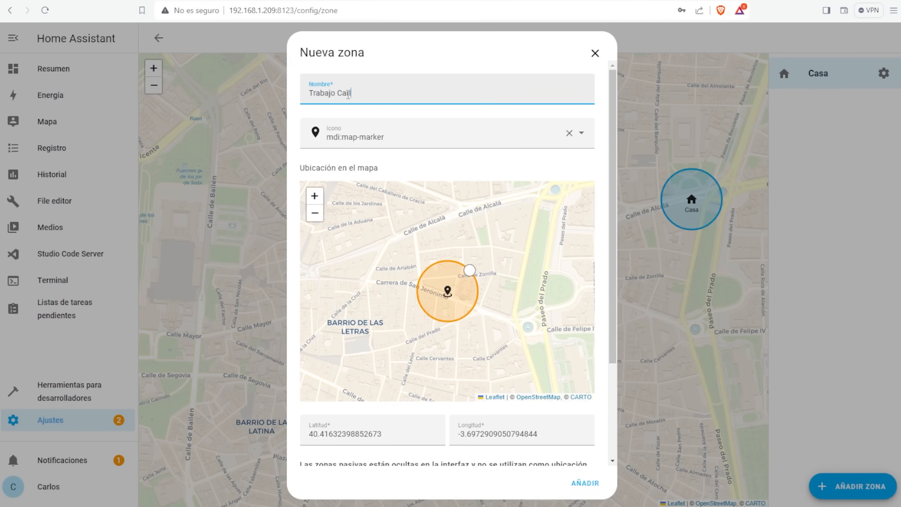
left_click(594, 483)
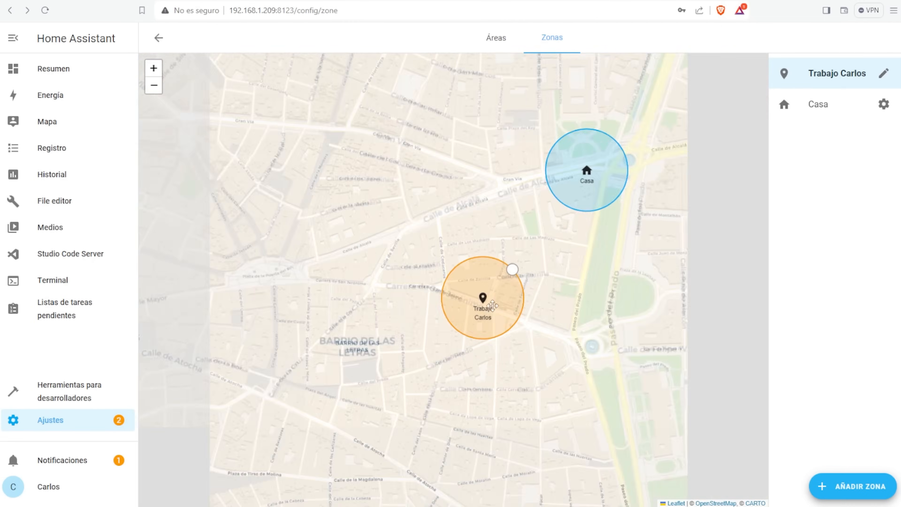
left_click_drag(484, 300, 245, 342)
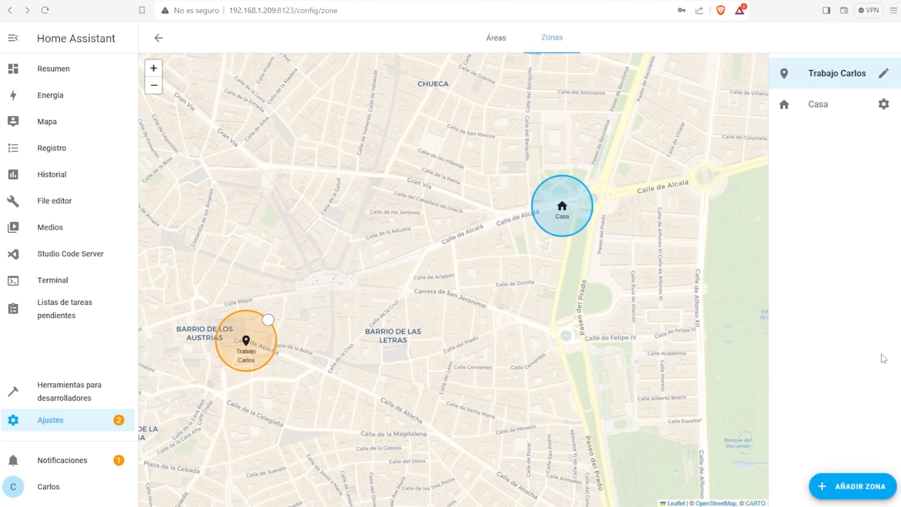
left_click(854, 486)
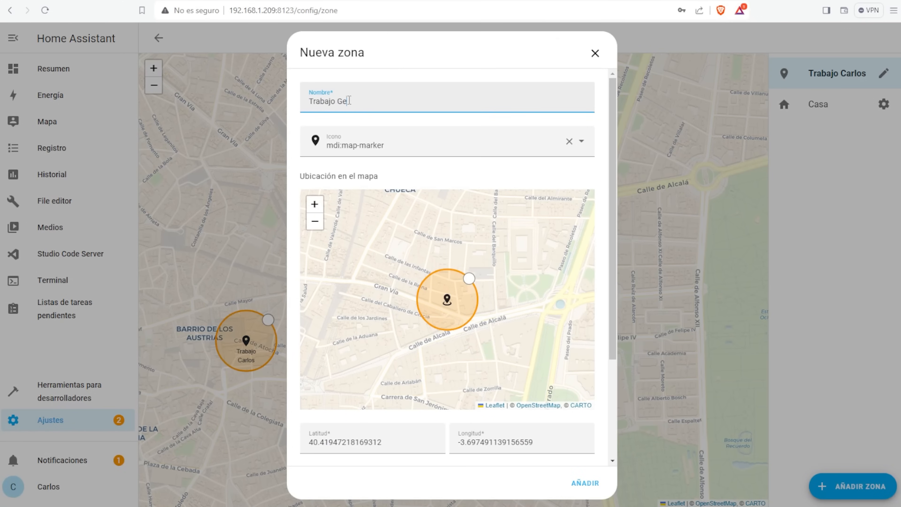
left_click(589, 484)
scroll(472, 305, "down", 3)
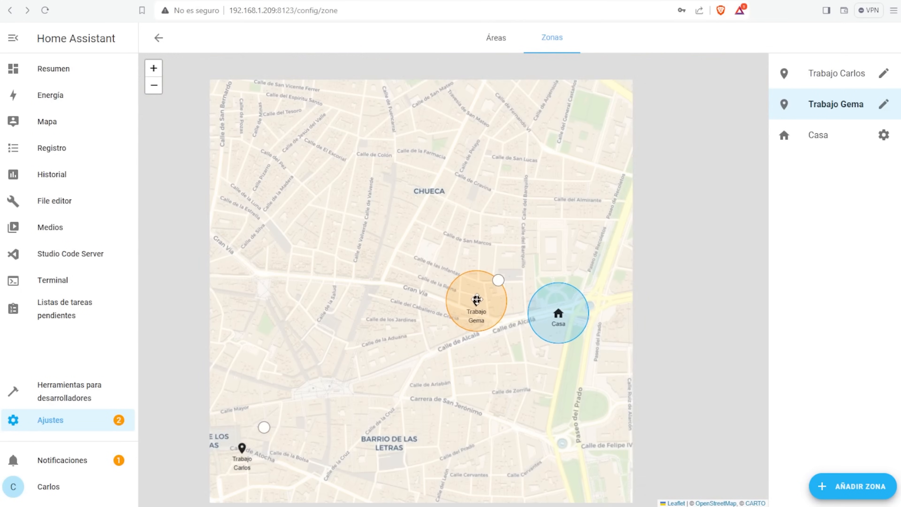
left_click_drag(472, 309, 347, 133)
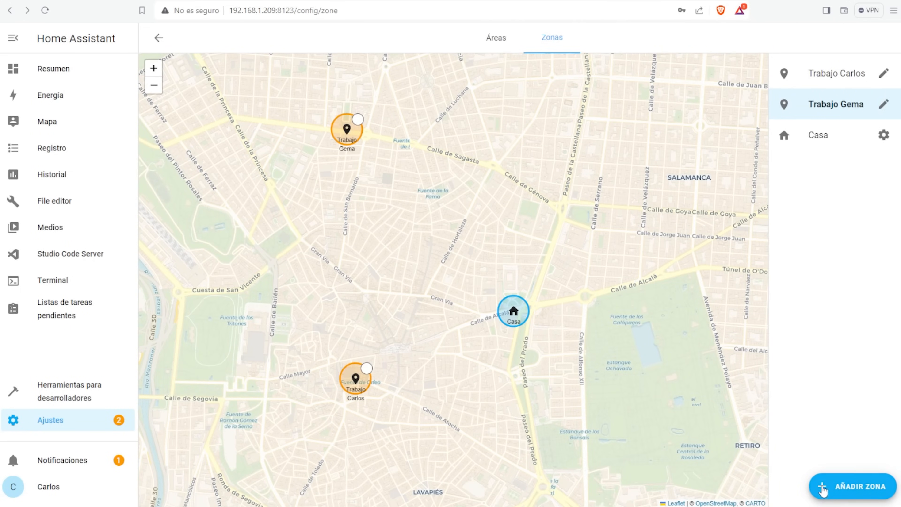
- Add a Supermercado zone near Calle de María de Molina and adjust its radius
left_click(856, 487)
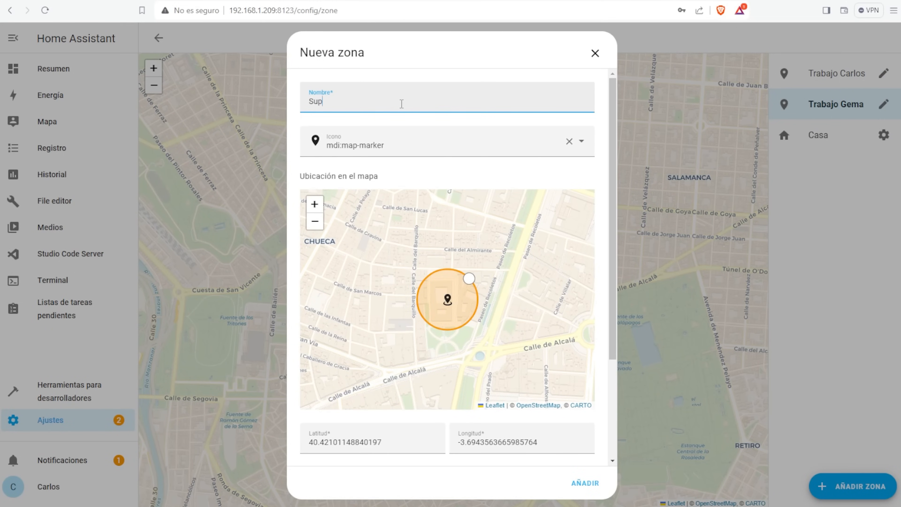
left_click(585, 483)
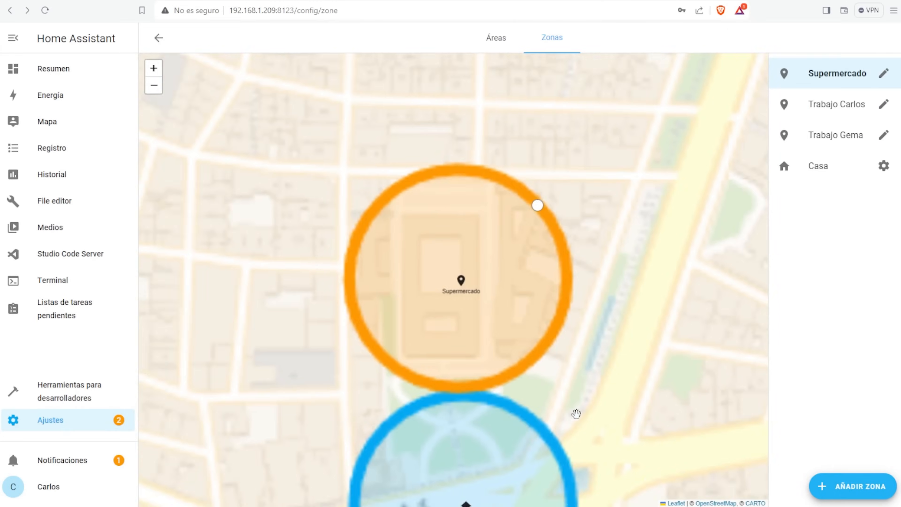
scroll(541, 337, "down", 5)
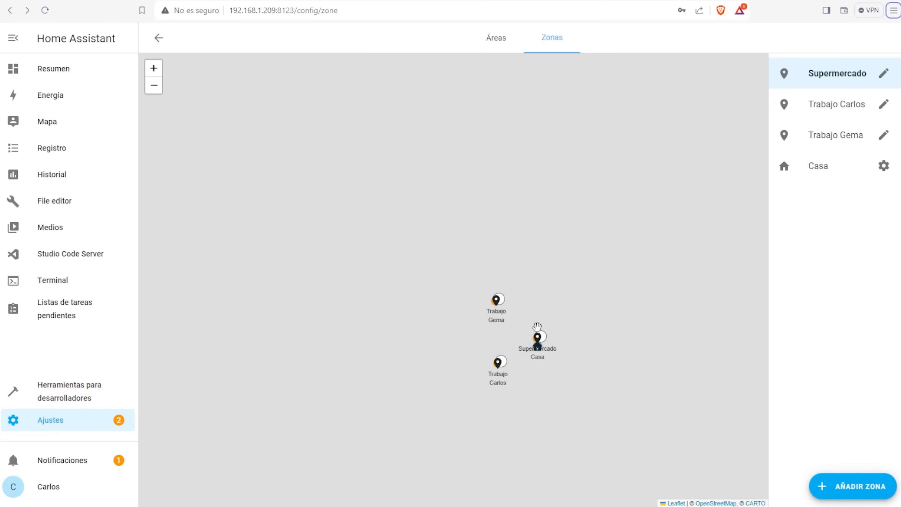
scroll(538, 327, "up", 5)
scroll(561, 342, "down", 4)
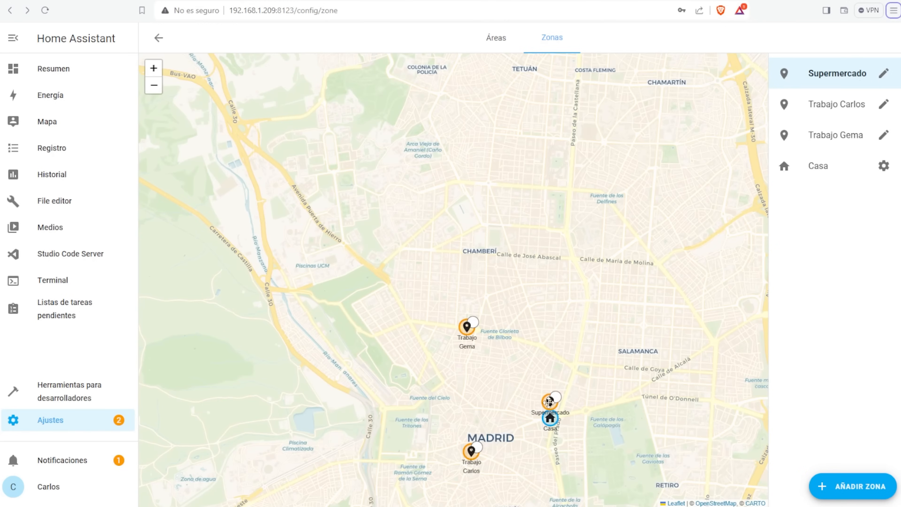
left_click_drag(550, 403, 591, 281)
scroll(556, 306, "up", 2)
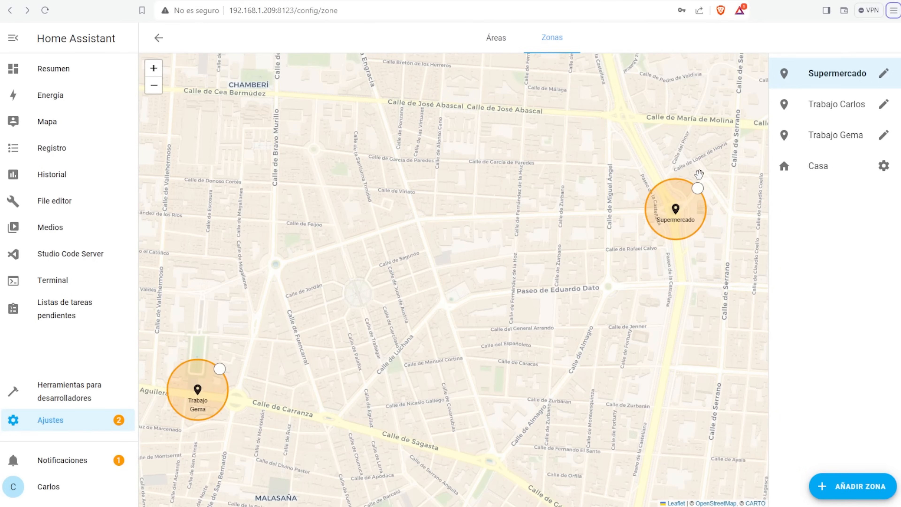
left_click_drag(698, 186, 711, 170)
scroll(358, 366, "down", 3)
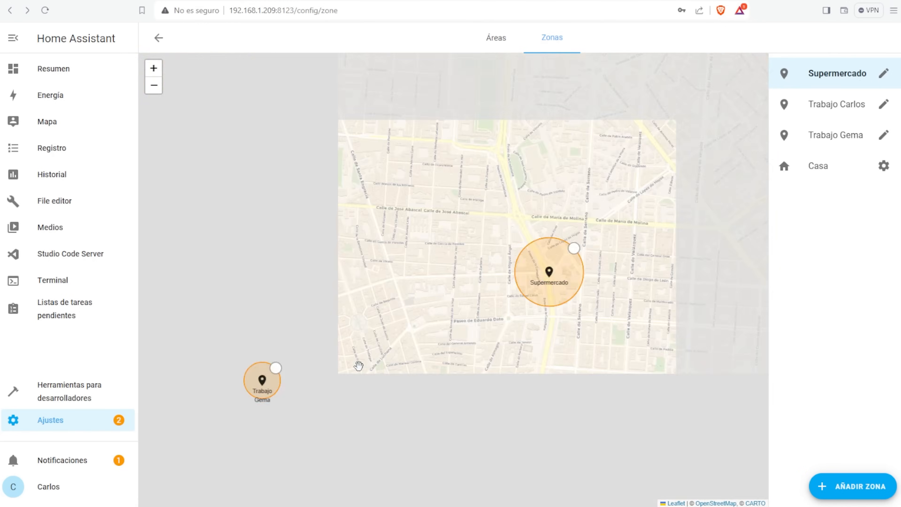
scroll(386, 444, "up", 2)
- Enlarge the first work zone's radius and bring all zones back into view
left_click(367, 322)
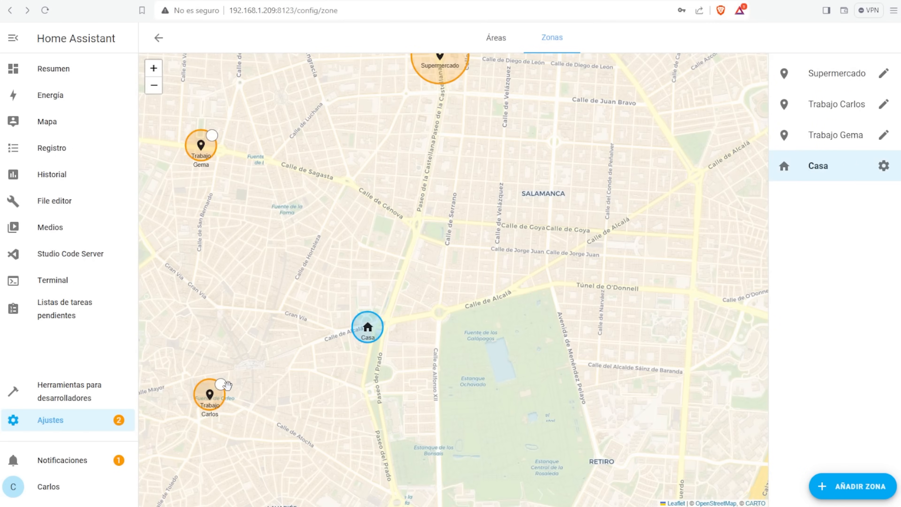
left_click_drag(228, 385, 245, 359)
left_click_drag(218, 298, 410, 335)
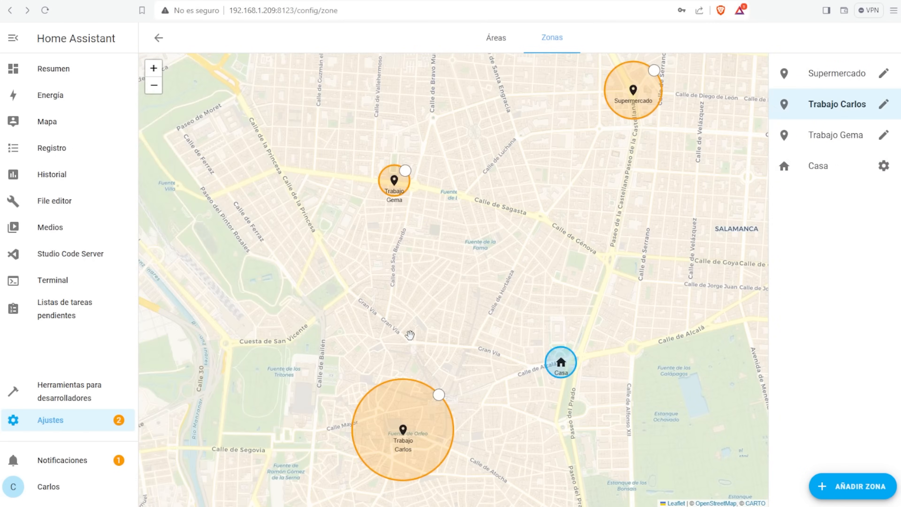
scroll(410, 335, "down", 2)
- Review the Casa home's general settings, then go to Areas and zones
left_click(884, 173)
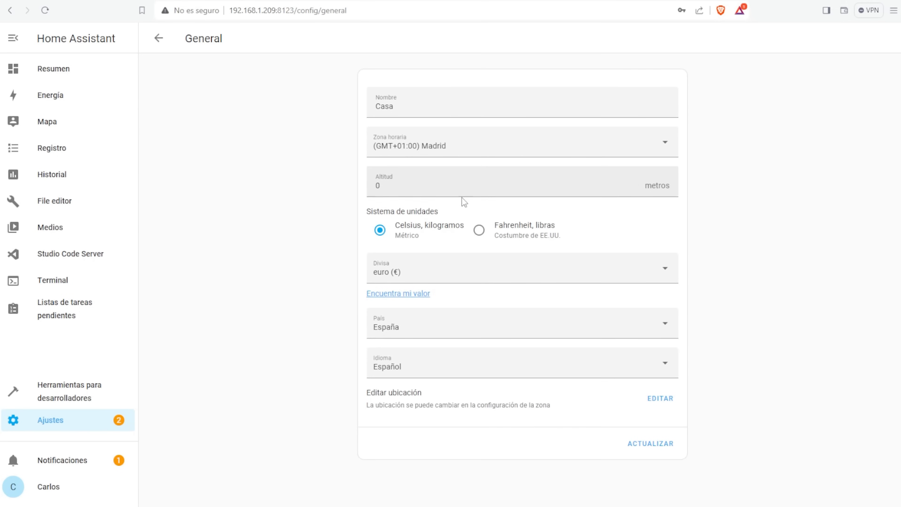
left_click(159, 38)
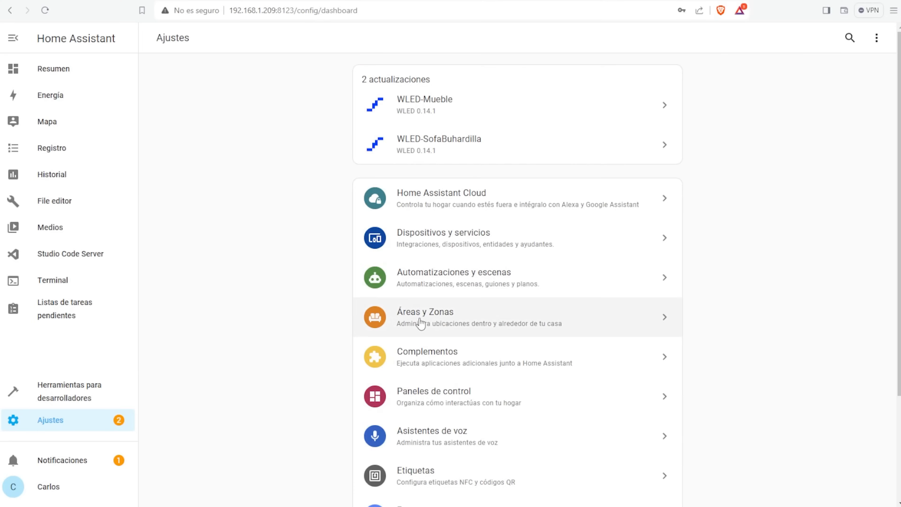
left_click(421, 324)
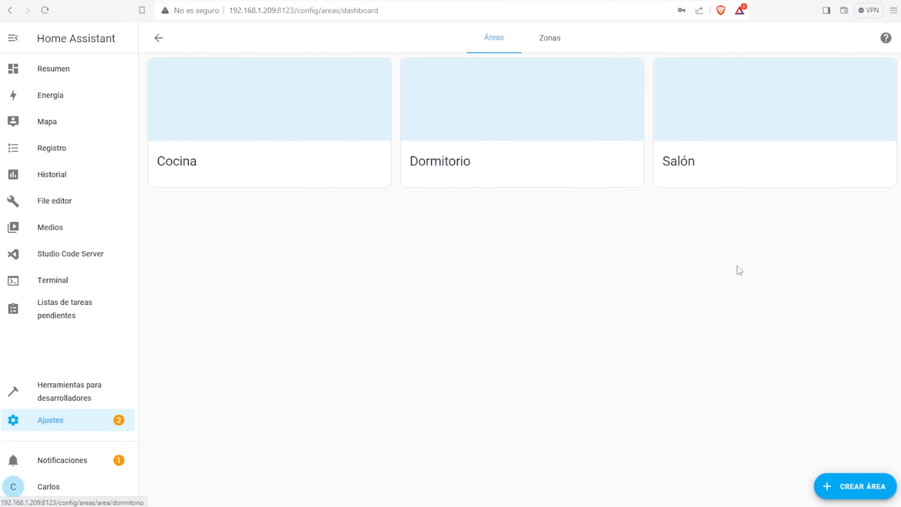
- Create the areas Despacho, Habitación Iria and Trastero
left_click(858, 487)
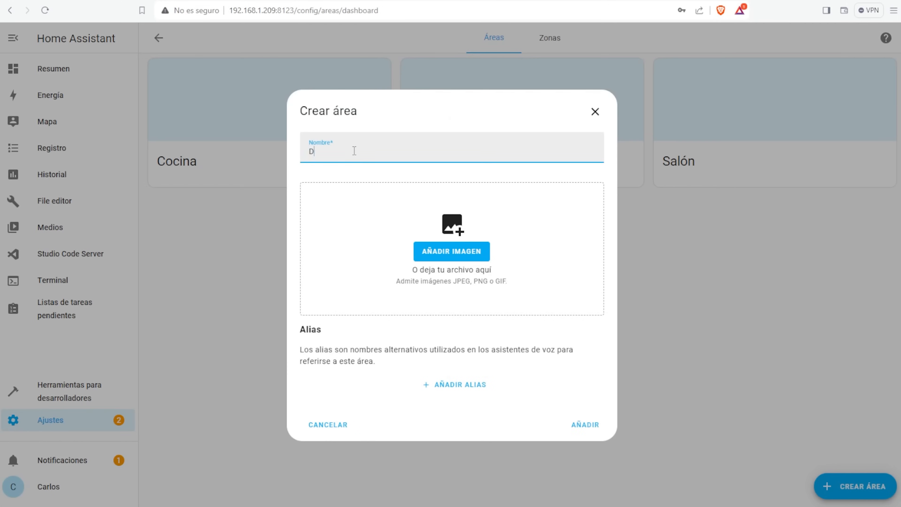
left_click(437, 385)
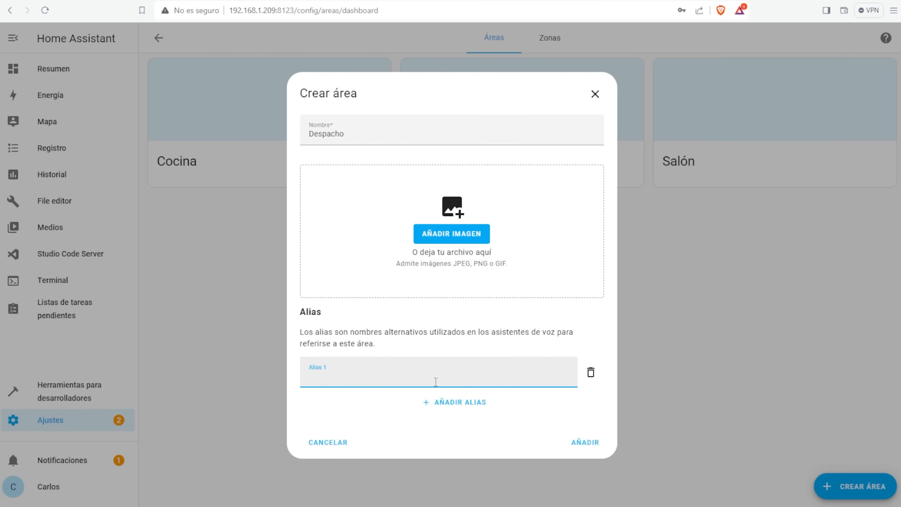
left_click(573, 441)
left_click(847, 492)
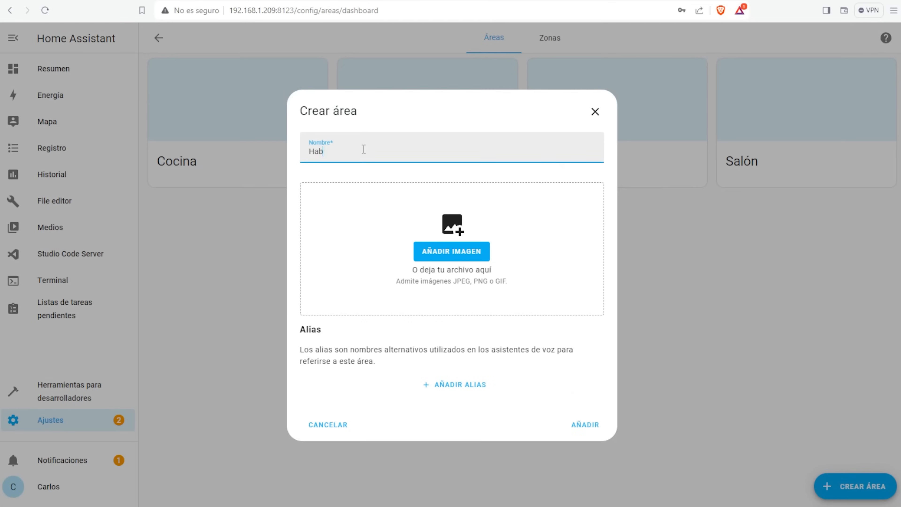
left_click(591, 424)
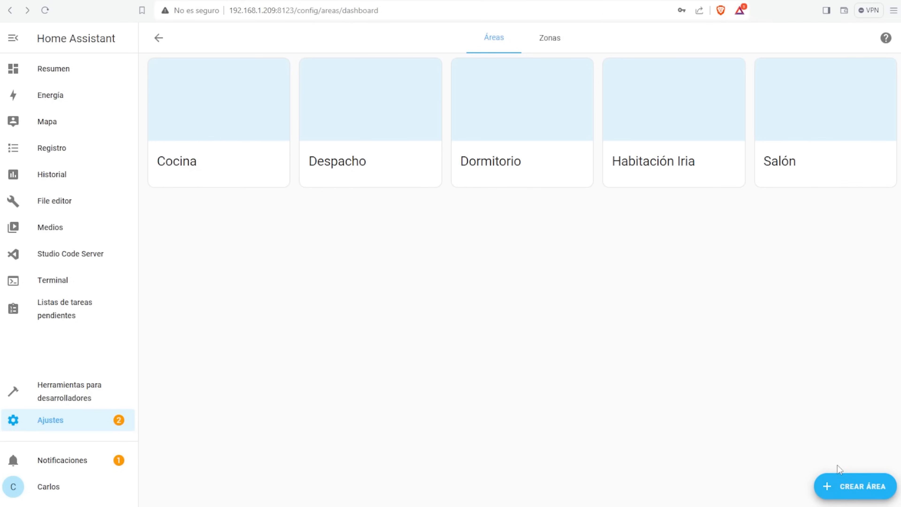
left_click(848, 487)
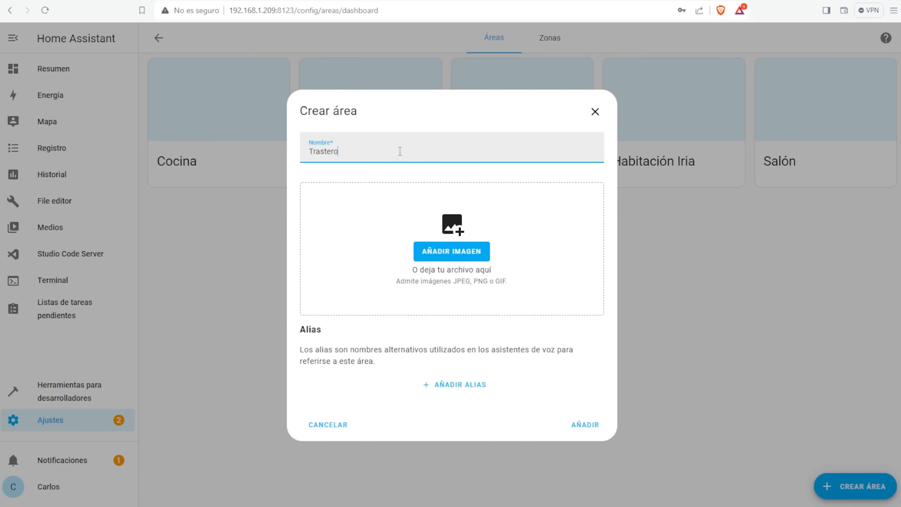
left_click(579, 442)
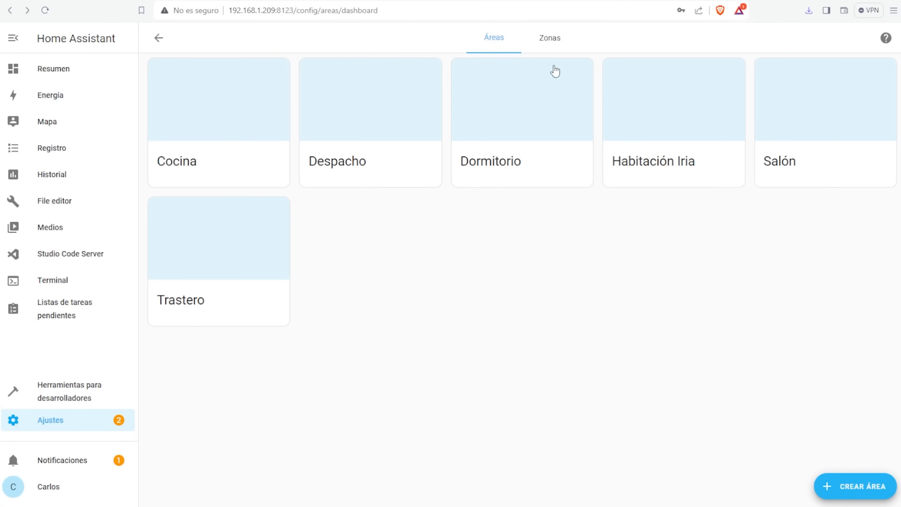
- Add a living-room photo to the Salón area and return to the Settings overview
left_click(757, 147)
left_click(290, 92)
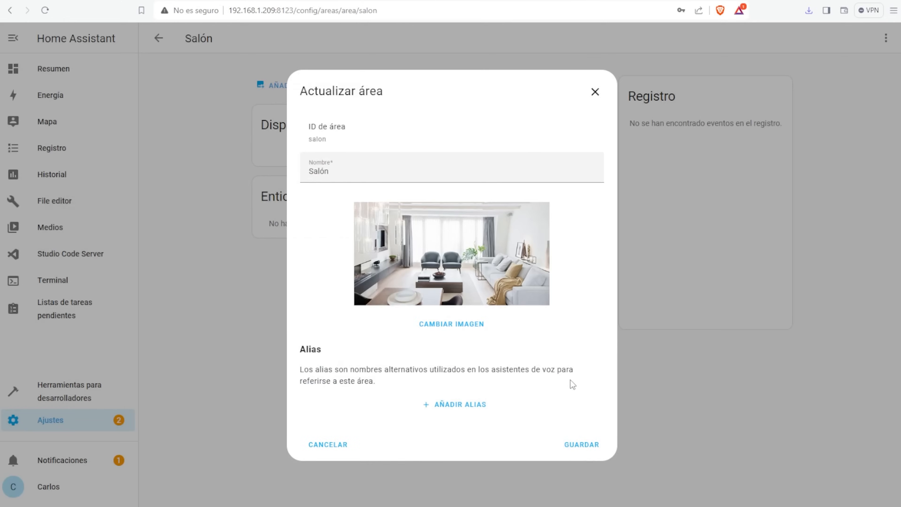
left_click(581, 443)
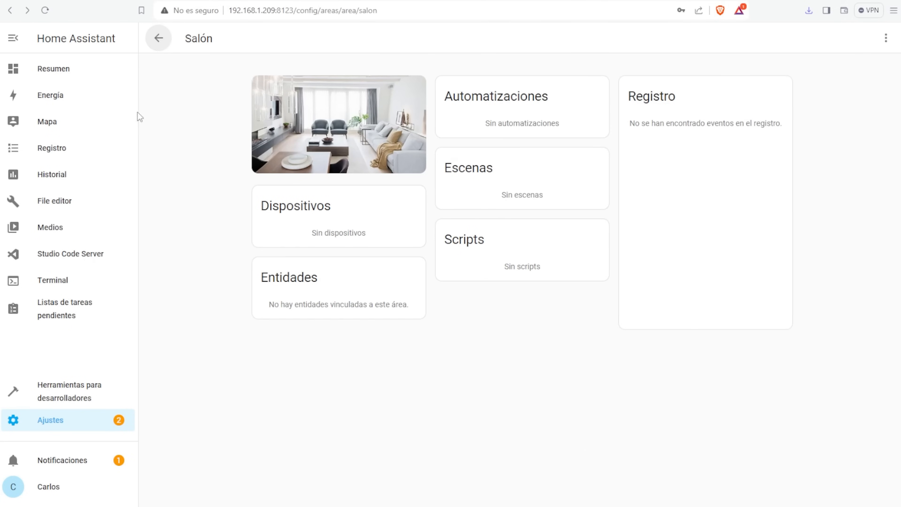
left_click(158, 38)
left_click(519, 326)
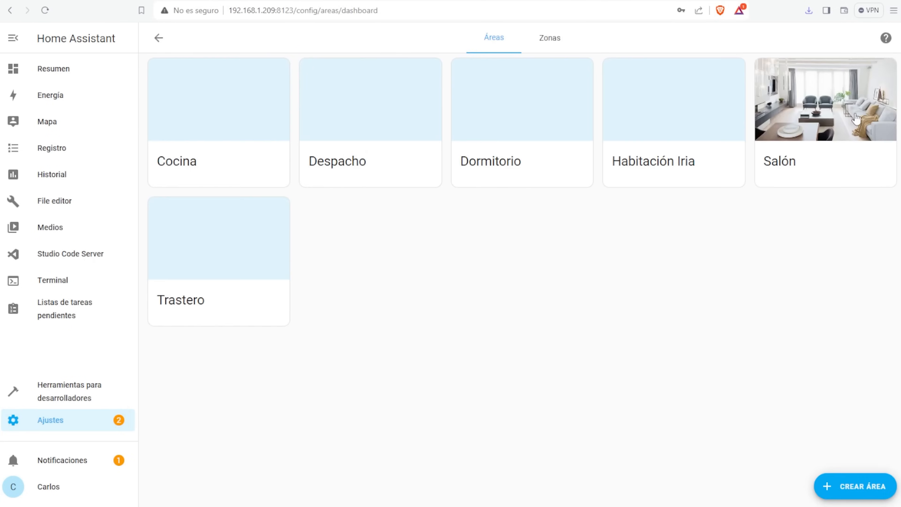
left_click(77, 427)
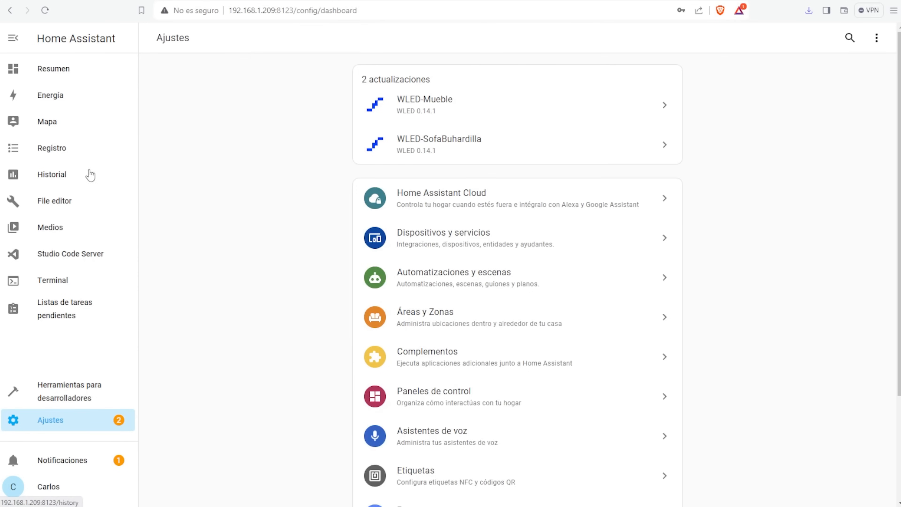
- Assign the WLED-Mueble device to the Despacho area
left_click(447, 235)
scroll(424, 459, "down", 10)
left_click(386, 457)
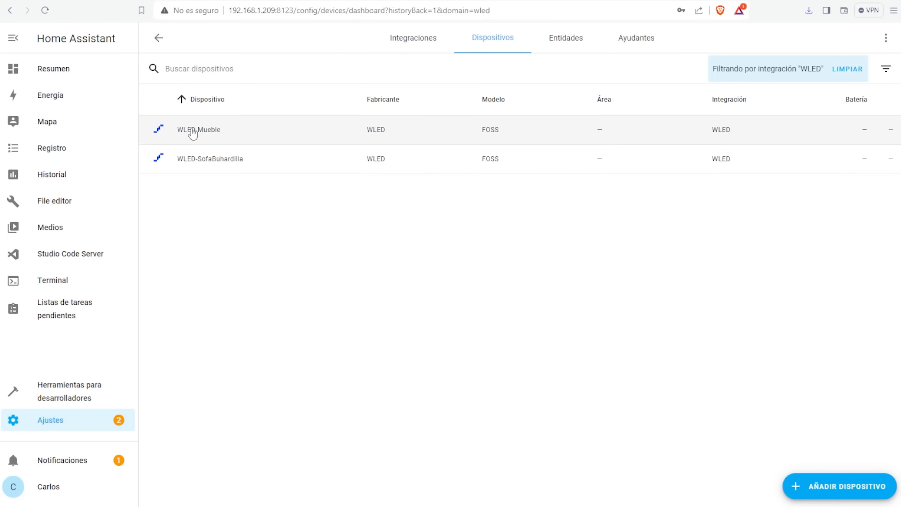
left_click(192, 129)
left_click(886, 38)
left_click(589, 257)
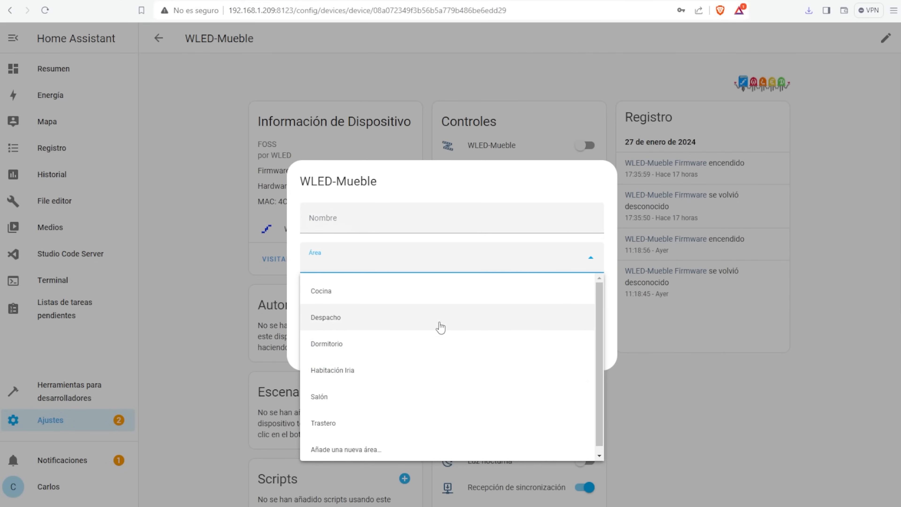
left_click(439, 318)
left_click(576, 354)
left_click(159, 39)
- Assign the WLED-SofaBuhardilla device to the Despacho area
left_click(210, 159)
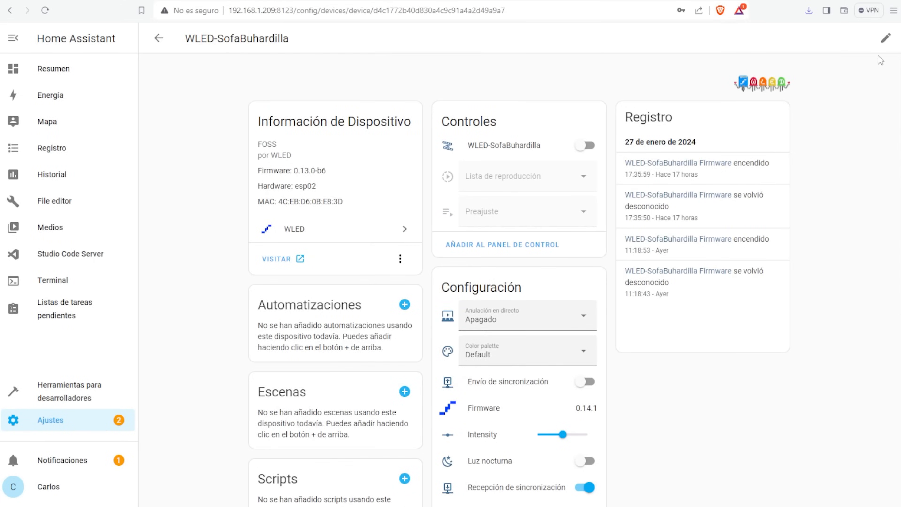
left_click(886, 38)
left_click(505, 262)
left_click(440, 318)
left_click(576, 354)
left_click(159, 38)
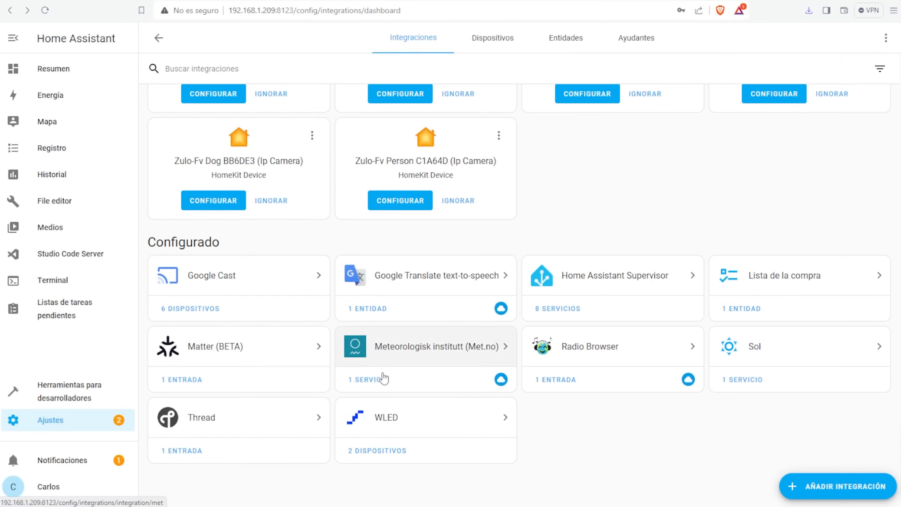
- Assign the Salon Chromecast device to the Salón area
left_click(211, 309)
left_click(188, 134)
left_click(886, 38)
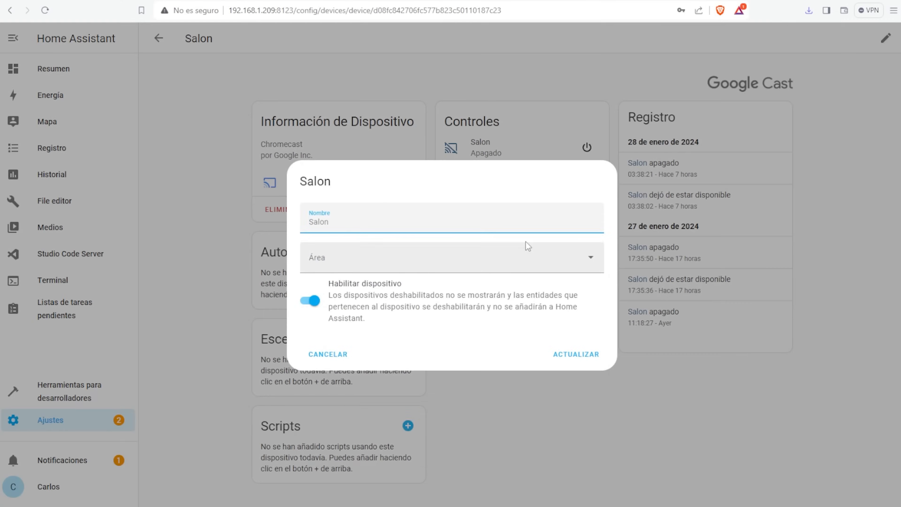
left_click(497, 256)
left_click(323, 390)
left_click(575, 413)
- Check that the Despacho and Salón areas list their newly assigned devices
left_click(51, 420)
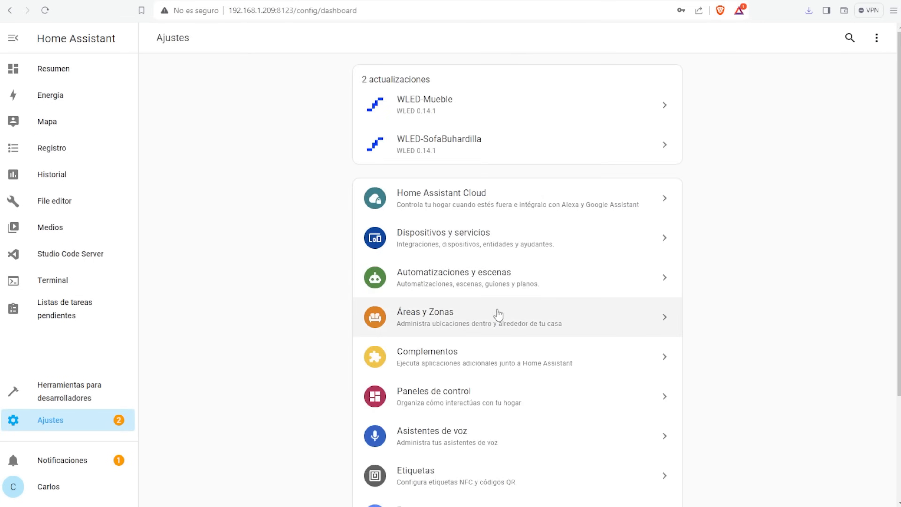
left_click(497, 312)
left_click(348, 177)
key("alt+Left")
left_click(786, 172)
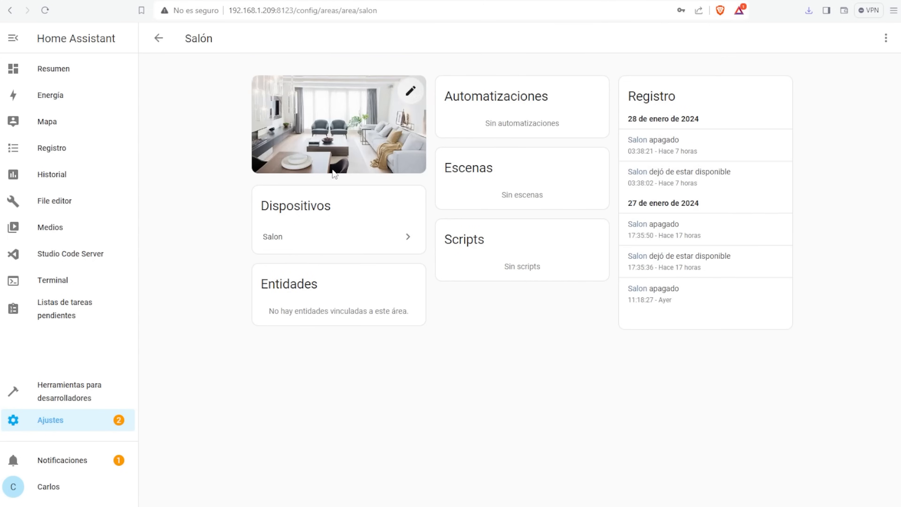
left_click(157, 40)
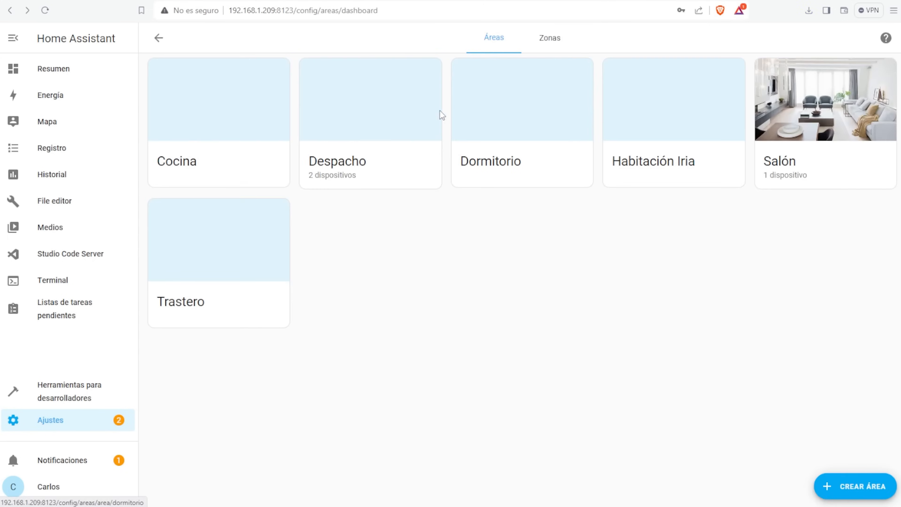
left_click(60, 422)
left_click(312, 95)
- Start a blank automation with a Light: Turn off action targeting the Despacho area
left_click(815, 491)
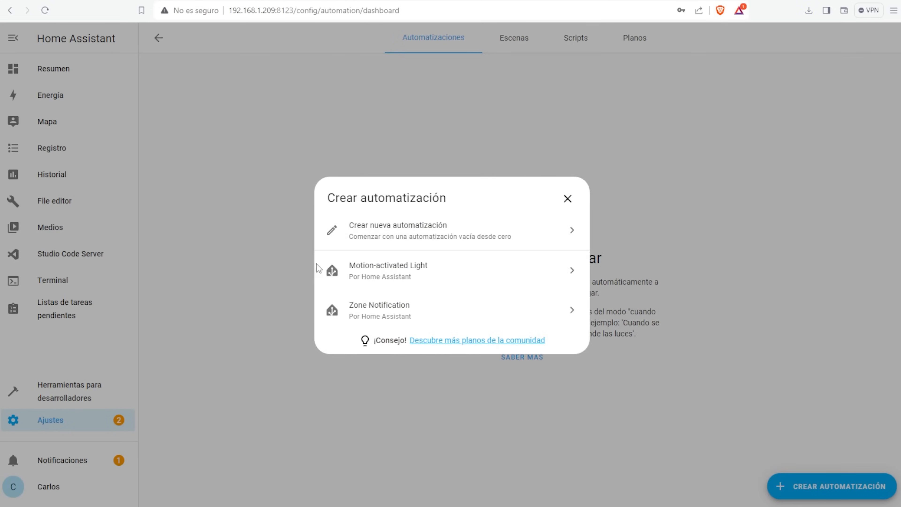
left_click(327, 229)
left_click(280, 316)
left_click(392, 249)
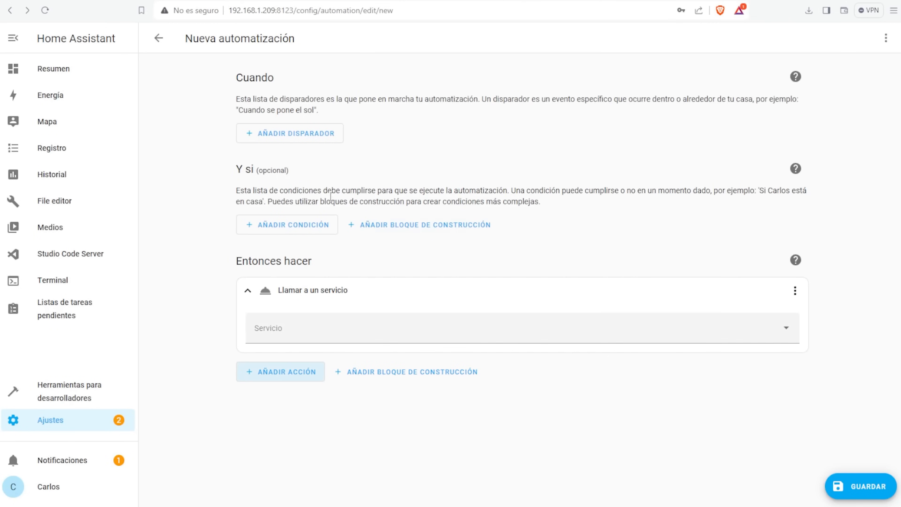
left_click(325, 330)
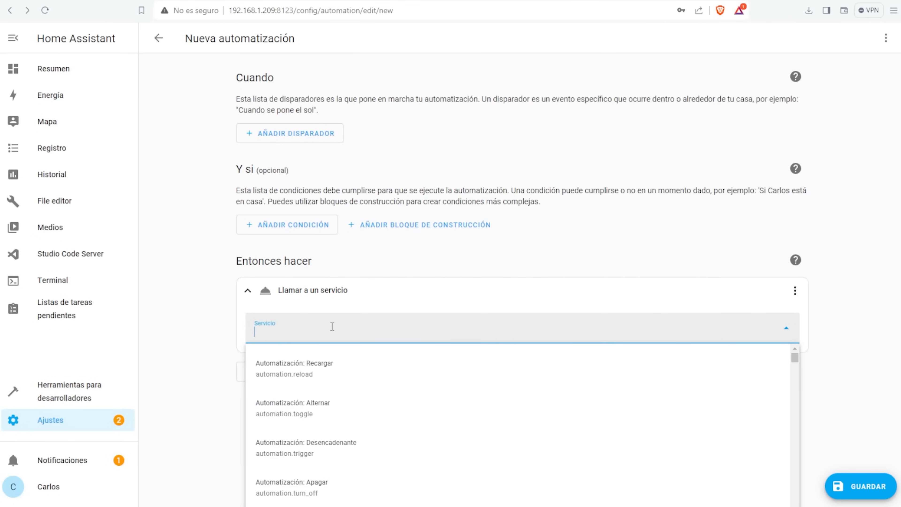
type("ligh")
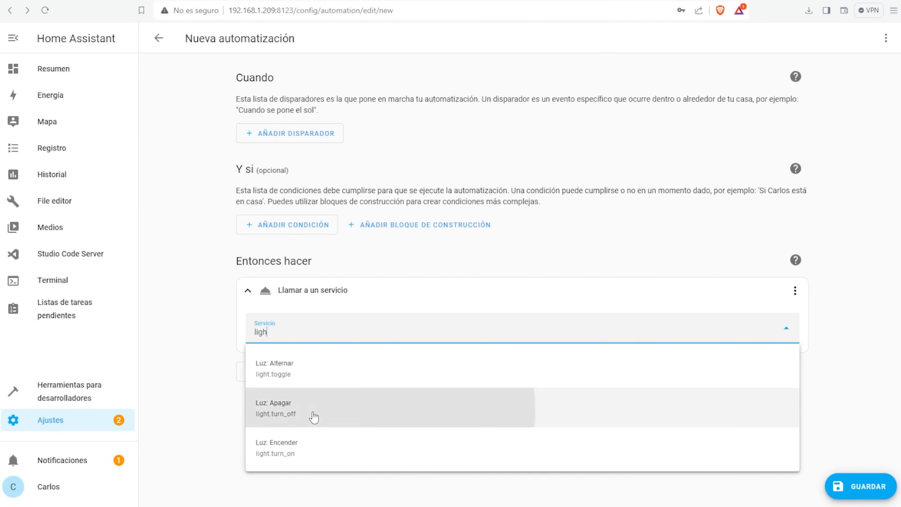
left_click(315, 413)
left_click(549, 403)
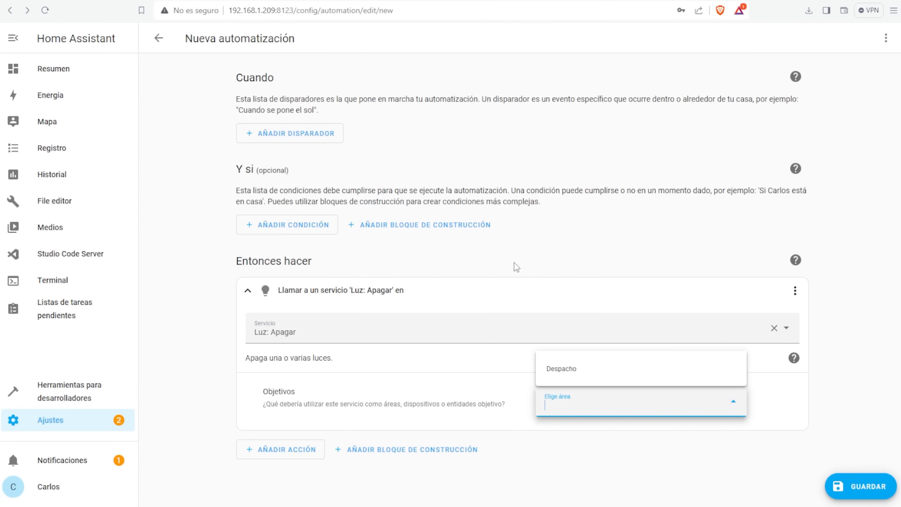
left_click(581, 370)
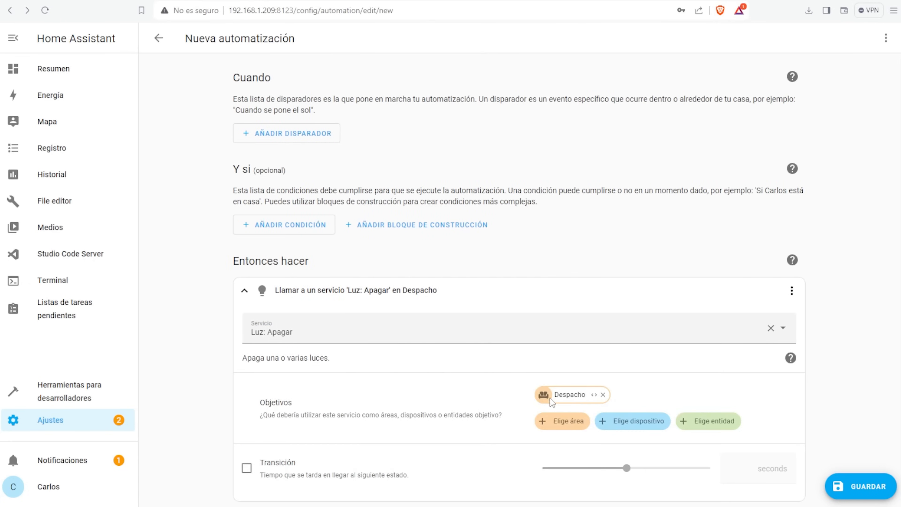
scroll(430, 352, "down", 1)
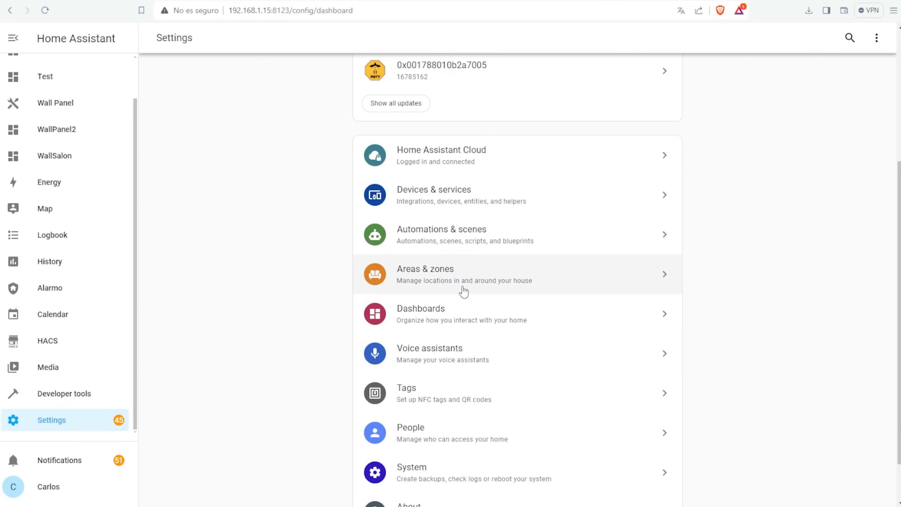
- Open the People settings and look over the user accounts list
scroll(465, 288, "down", 2)
left_click(418, 377)
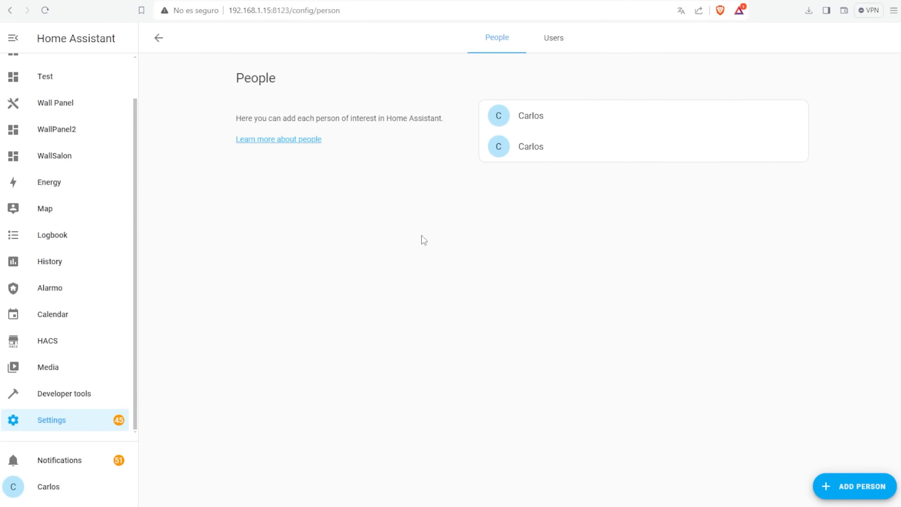
left_click(560, 41)
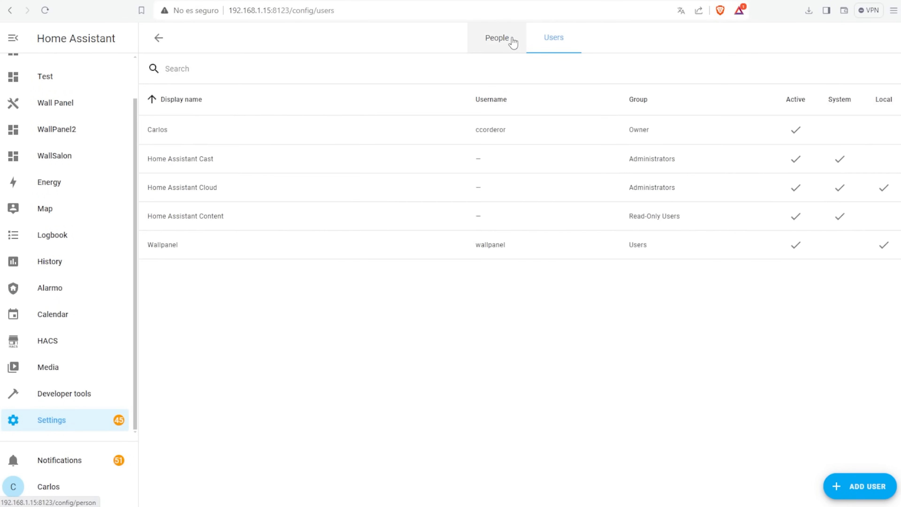
left_click(494, 37)
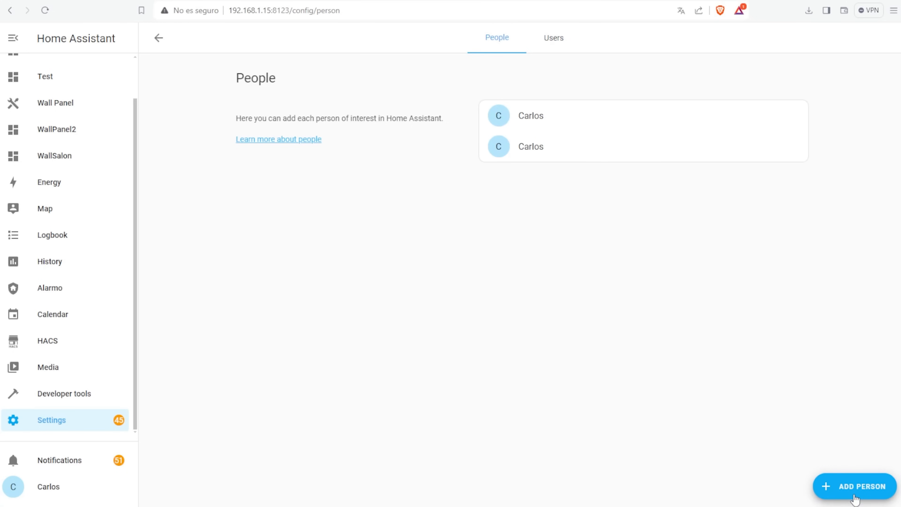
- Add three new people, naming the last one in the add-person form
left_click(855, 487)
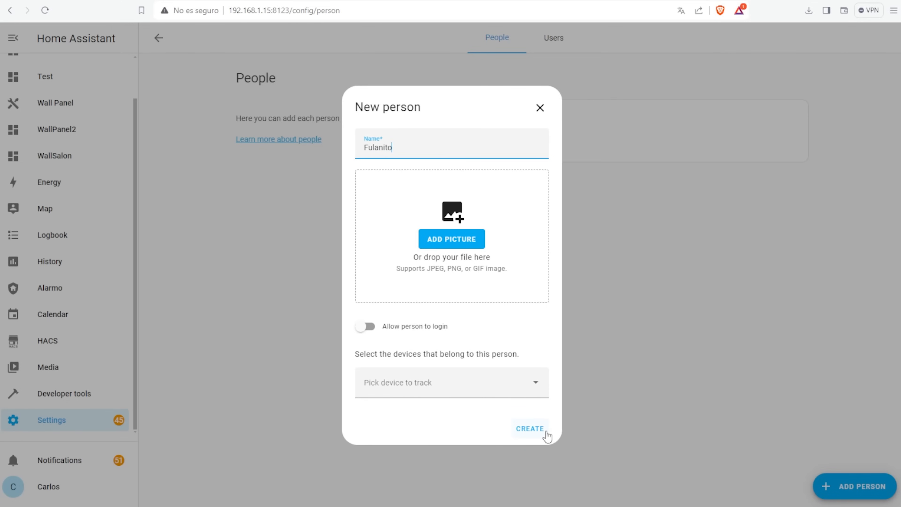
left_click(529, 429)
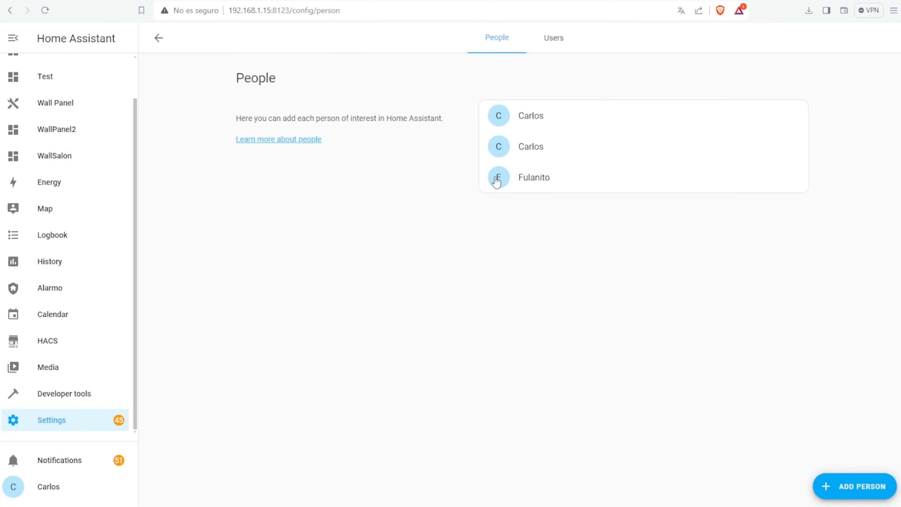
left_click(851, 492)
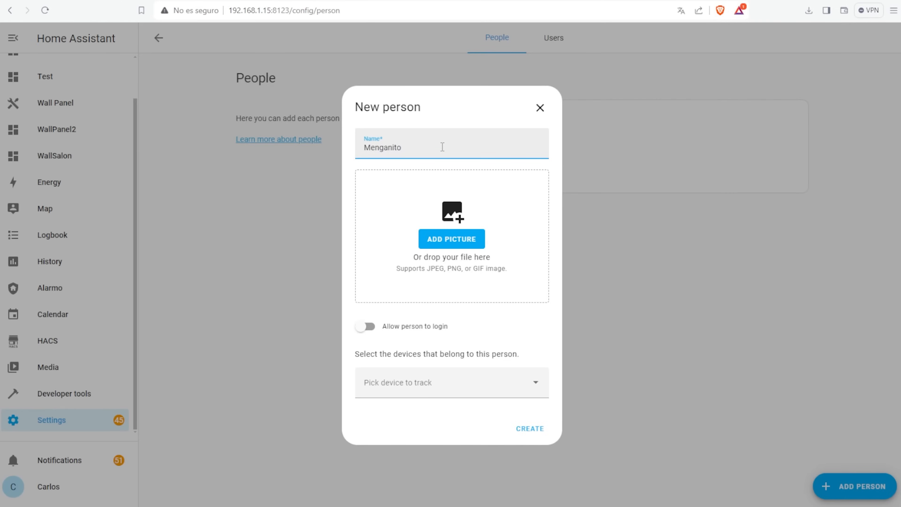
left_click(546, 435)
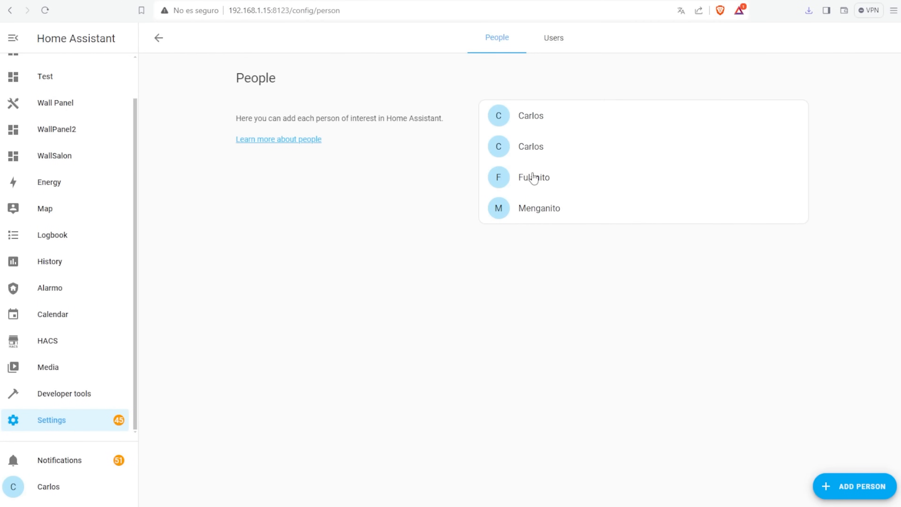
left_click(877, 498)
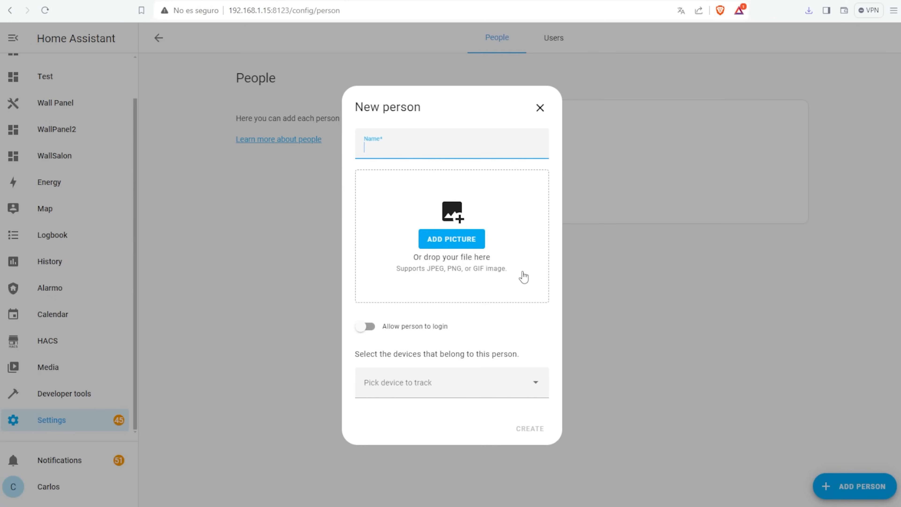
type("Peter")
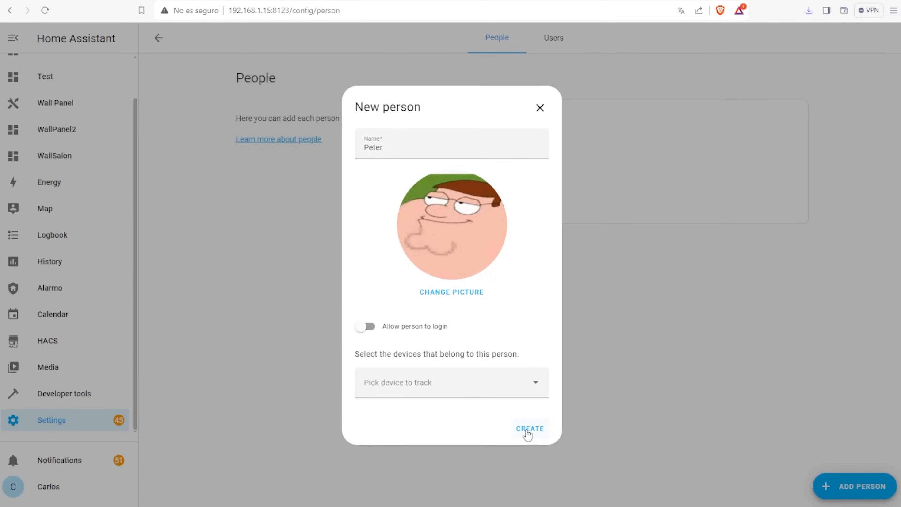
left_click(527, 430)
- Track the new person with devices 16cc20e0c478 and android-209e95f8db29a1bc
left_click(489, 249)
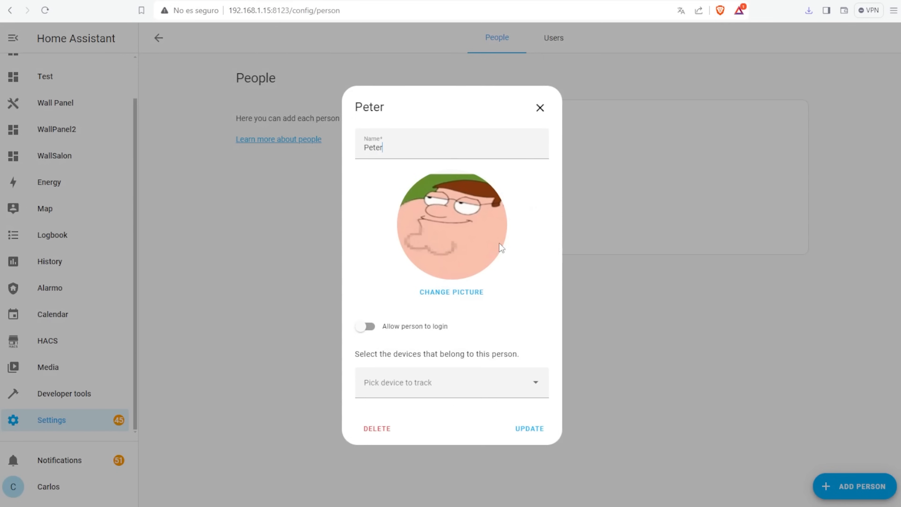
left_click(540, 389)
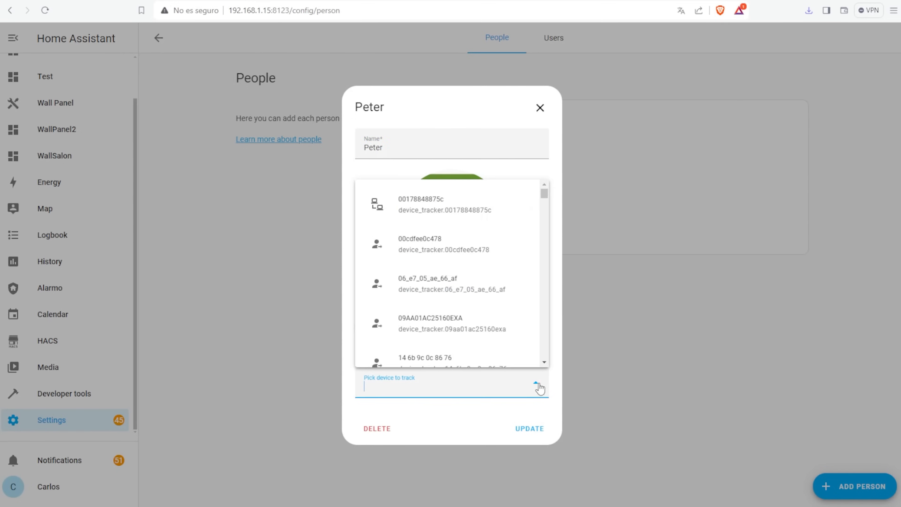
scroll(472, 227, "down", 5)
scroll(471, 229, "down", 2)
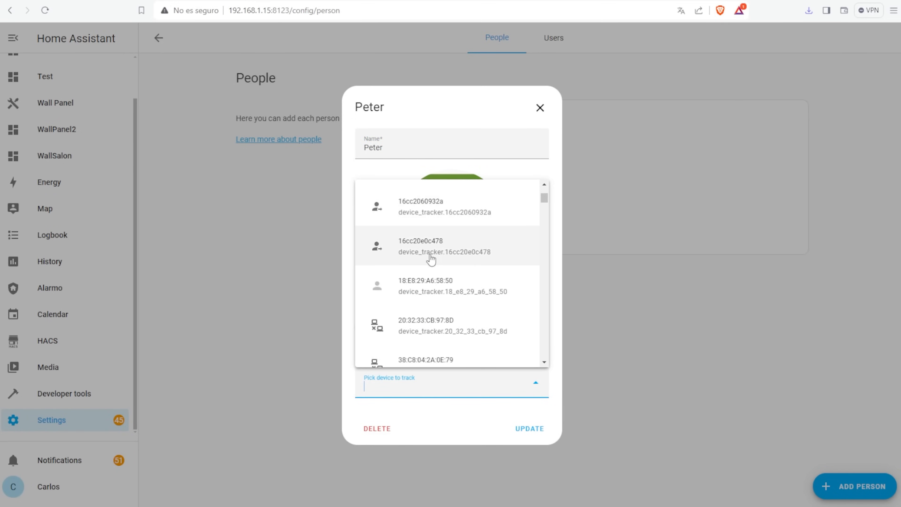
left_click(430, 251)
left_click(539, 407)
scroll(443, 320, "down", 8)
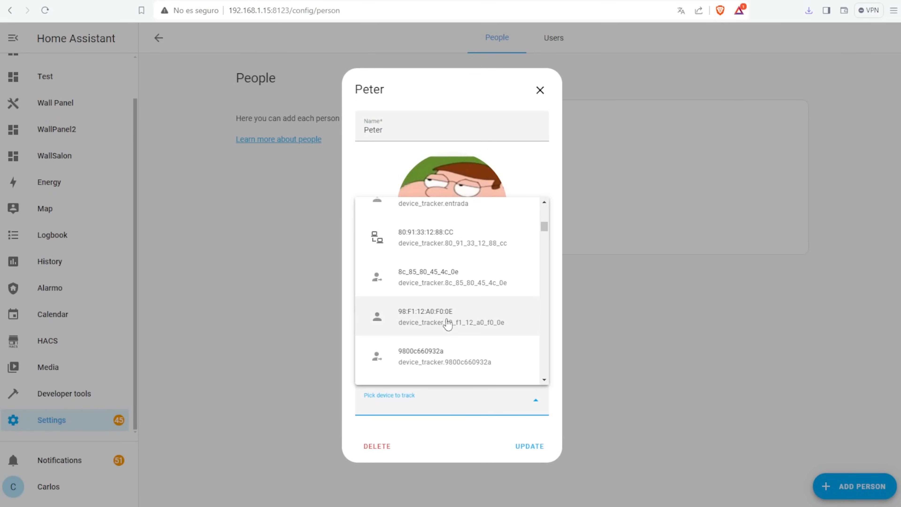
left_click(434, 363)
left_click(536, 433)
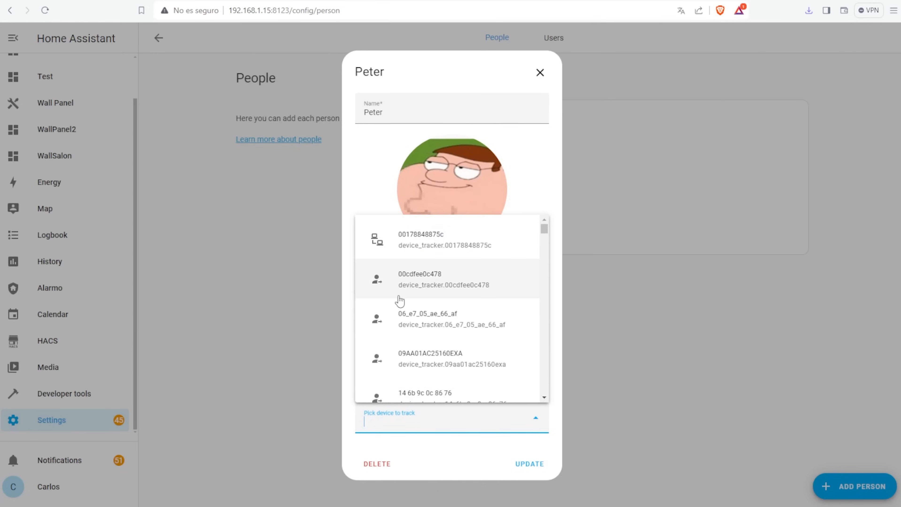
scroll(416, 306, "down", 10)
left_click(458, 373)
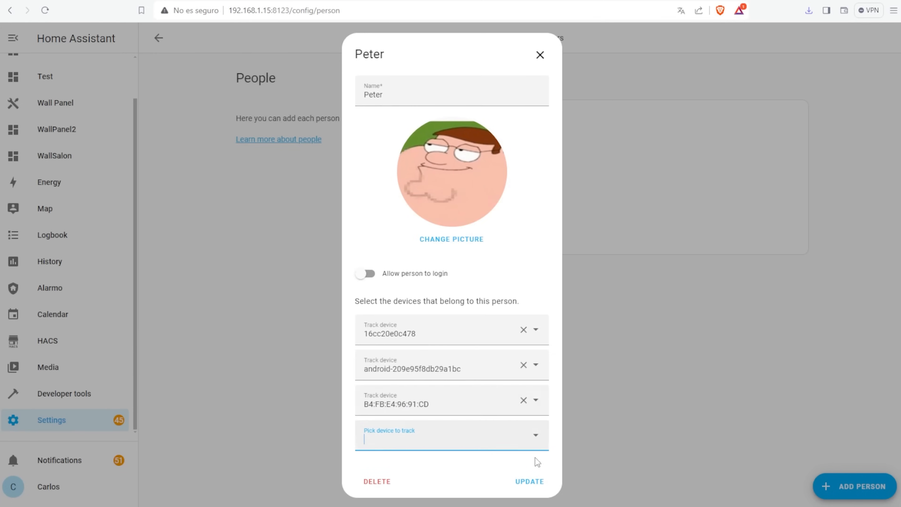
left_click(540, 444)
scroll(448, 368, "down", 10)
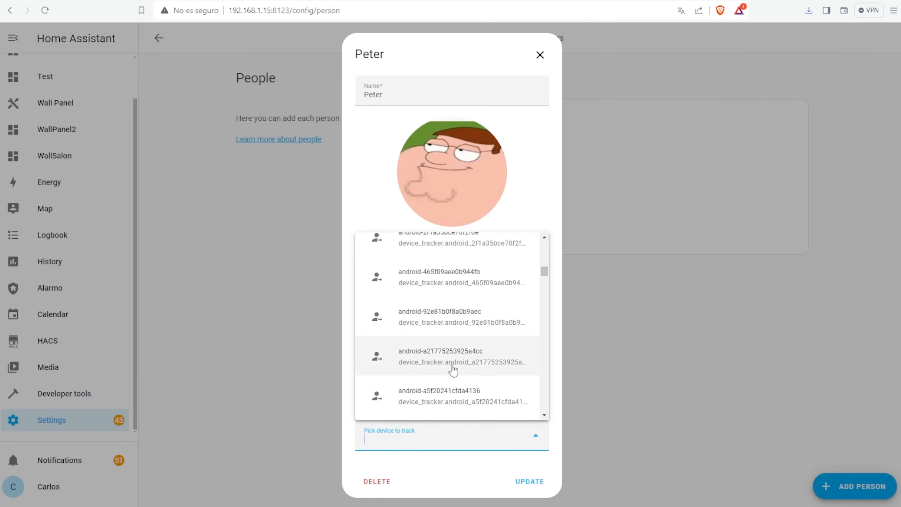
left_click(416, 387)
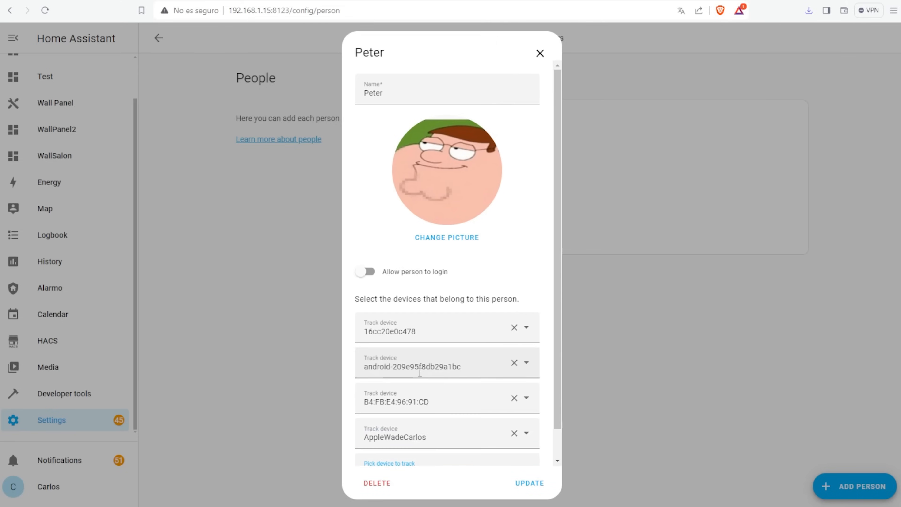
left_click(536, 484)
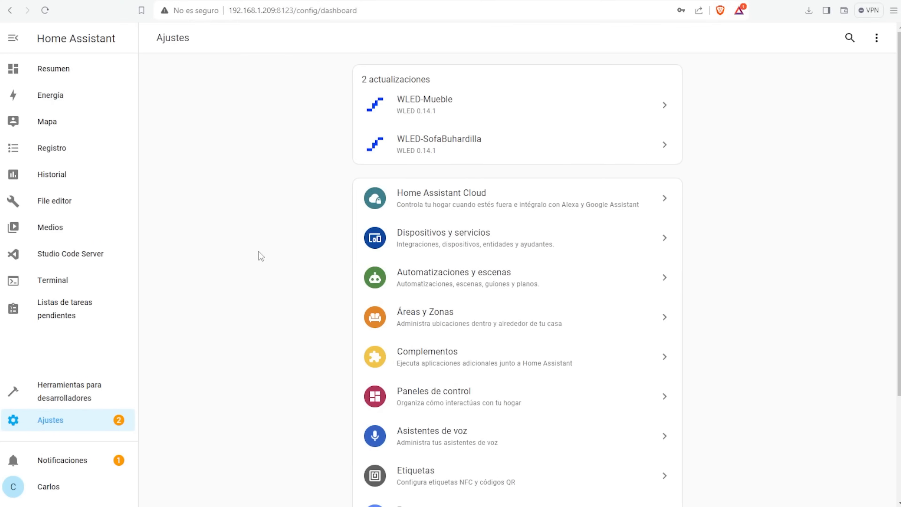
- In the Usuarios list, begin a new user with display name, username and password
scroll(408, 302, "down", 4)
left_click(447, 379)
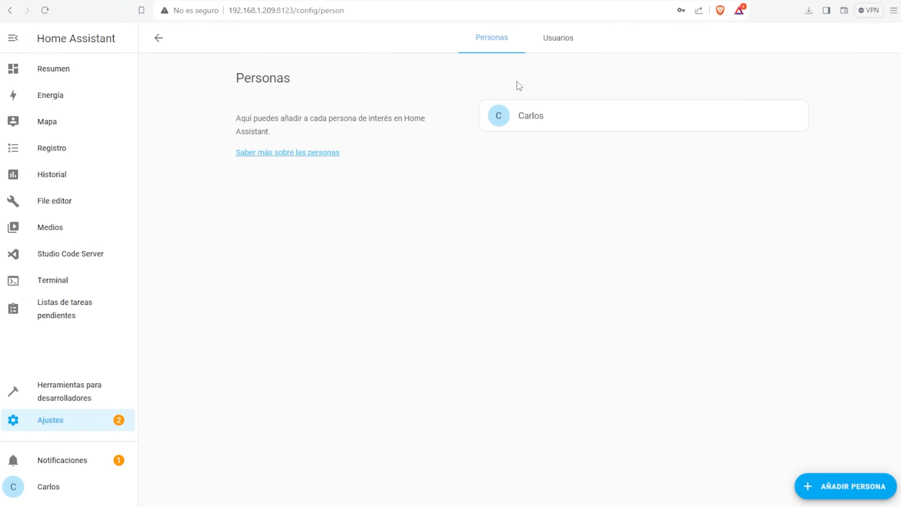
left_click(558, 37)
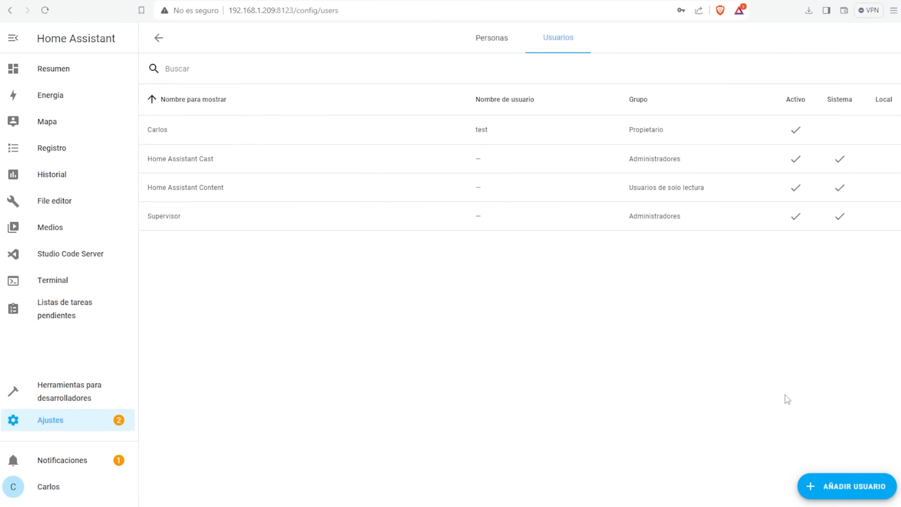
left_click(855, 487)
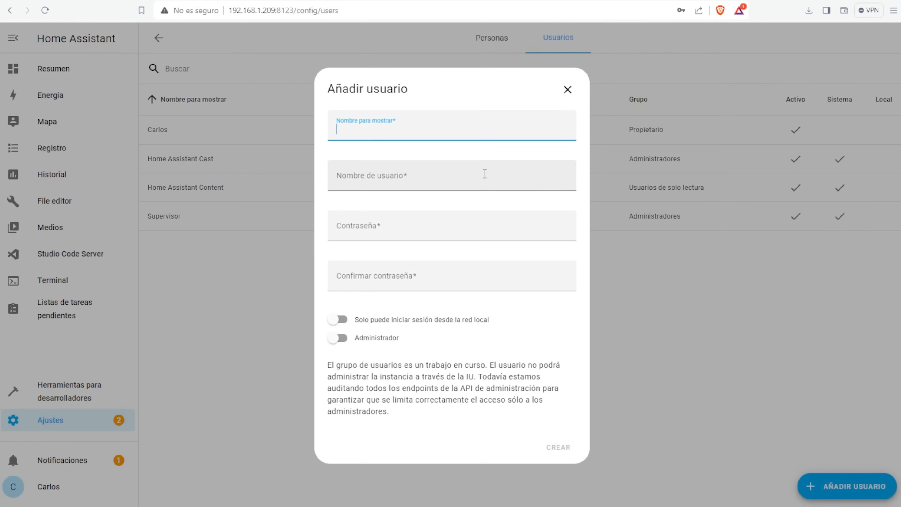
key("Tab")
type("••")
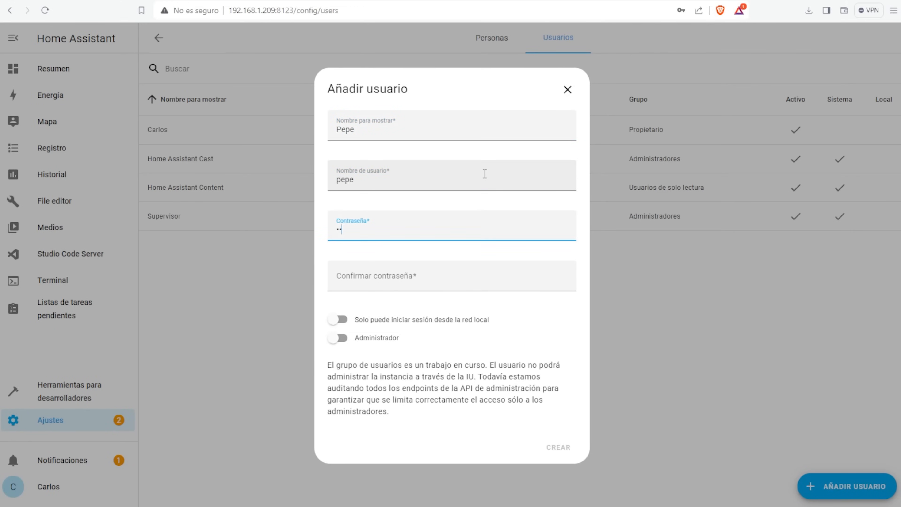
type("••")
key("Tab")
type("••••")
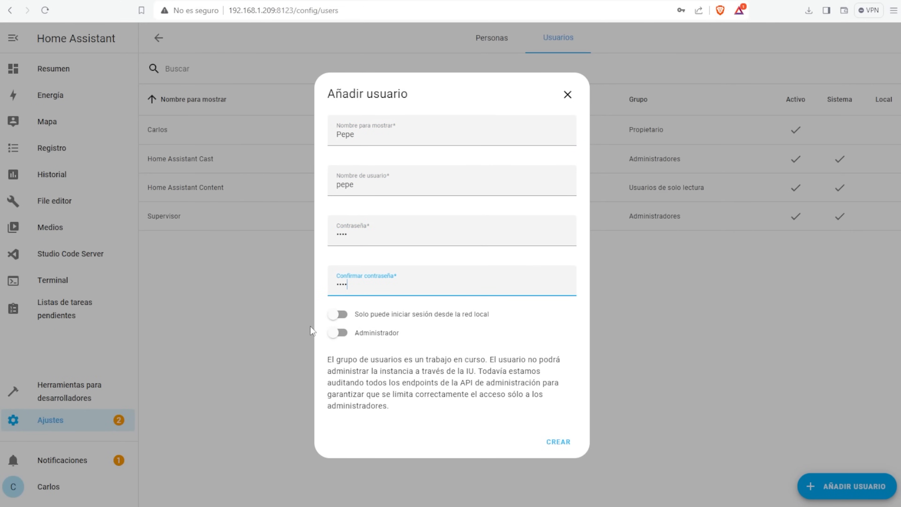
- Leave Administrador switched off and create the new user
left_click(334, 316)
left_click(339, 332)
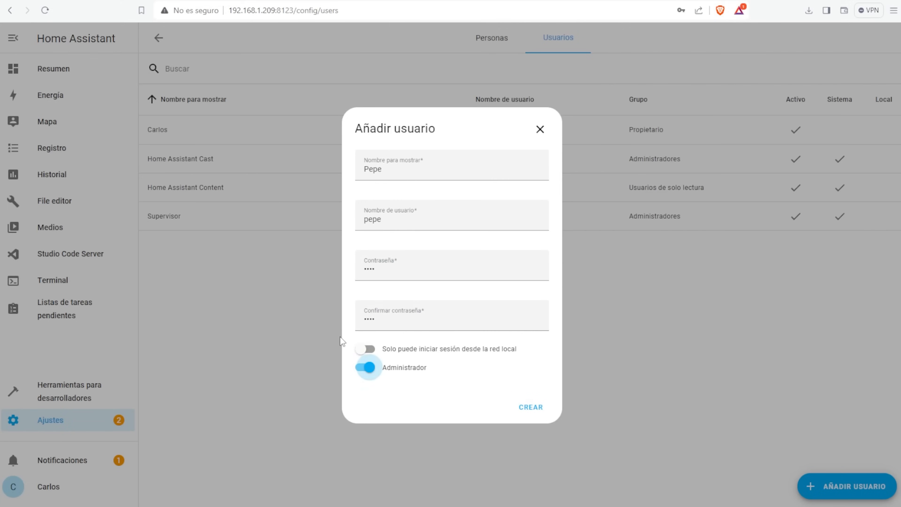
left_click(362, 373)
left_click(334, 337)
left_click(360, 364)
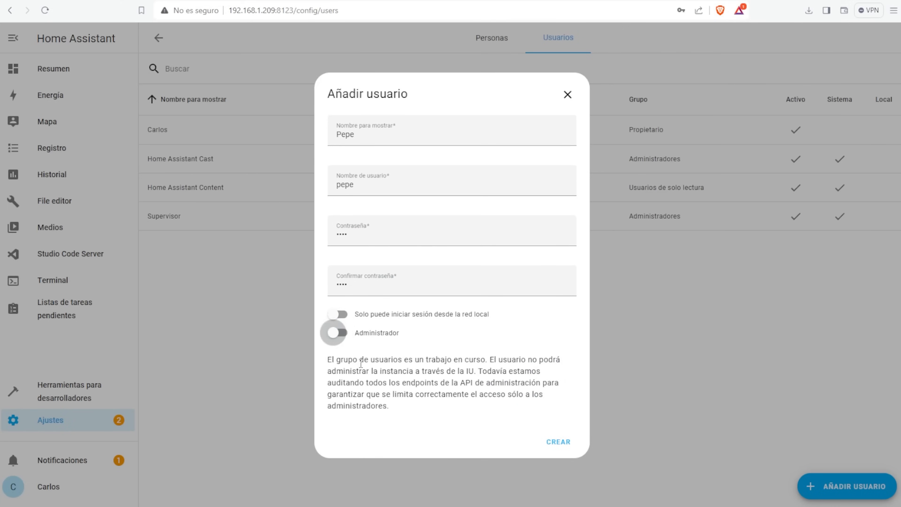
left_click(559, 443)
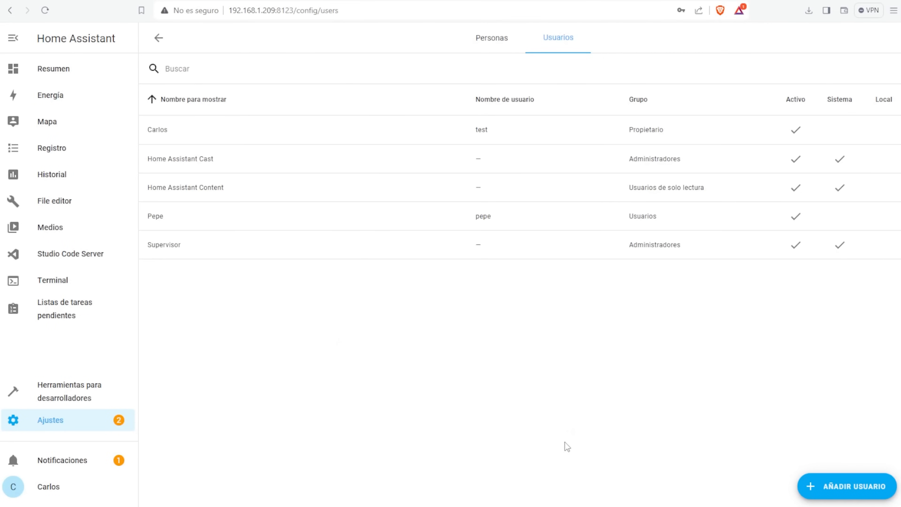
- Check the new user's details, then return to the Settings overview
left_click(181, 217)
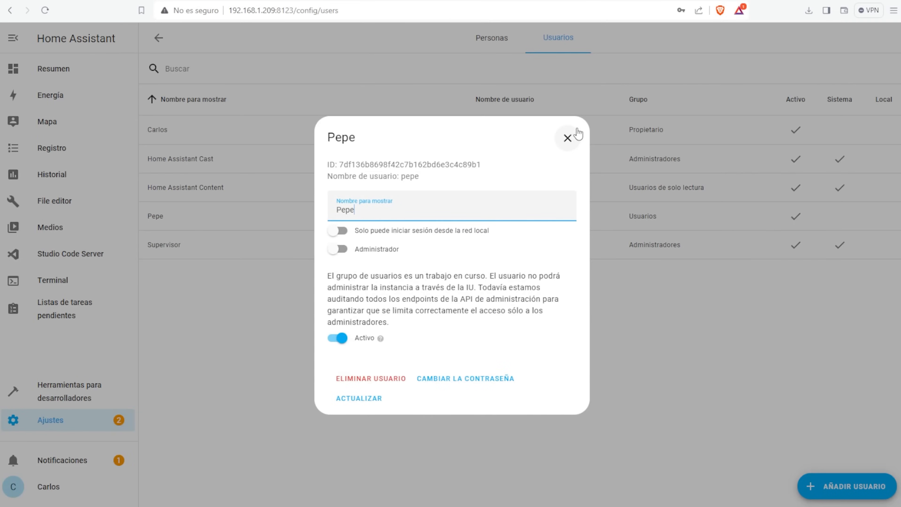
left_click(568, 137)
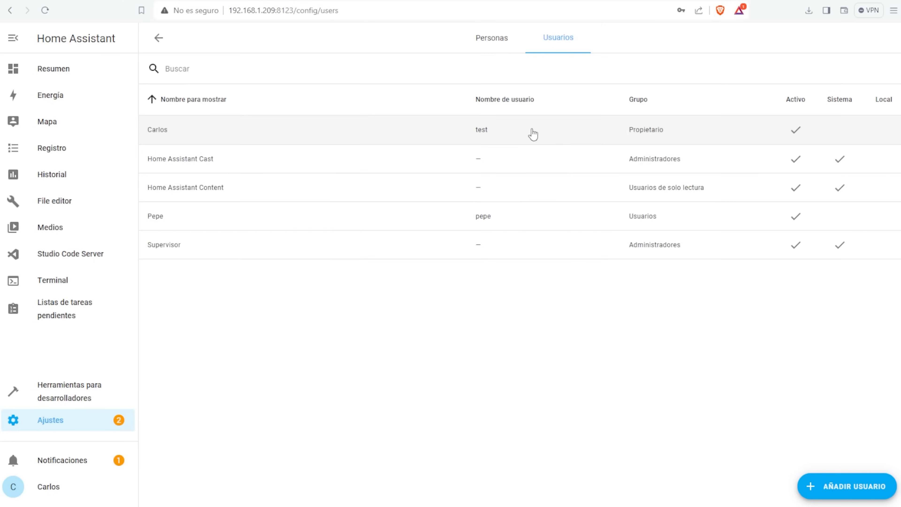
left_click(81, 424)
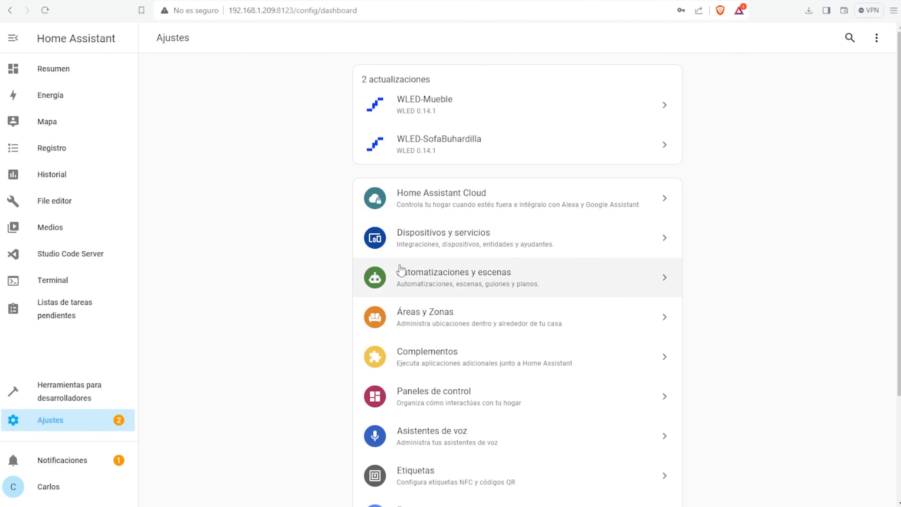
- In the dashboards list (Resumen, Energía), start a from-scratch dashboard, then cancel it uncreated
scroll(444, 287, "down", 2)
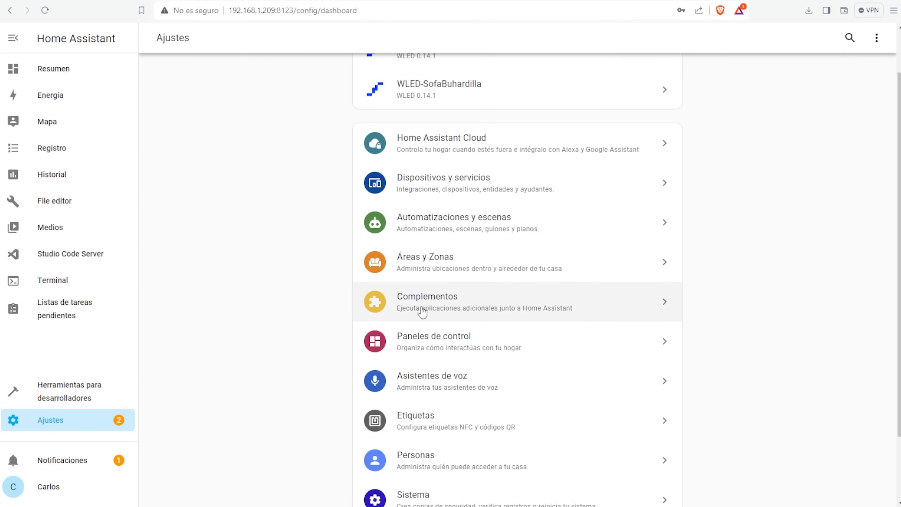
left_click(442, 338)
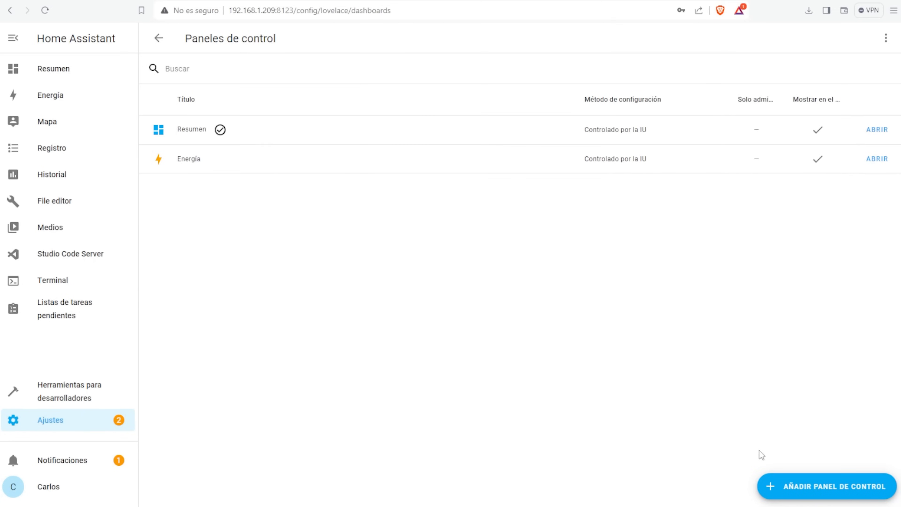
left_click(845, 487)
left_click(418, 258)
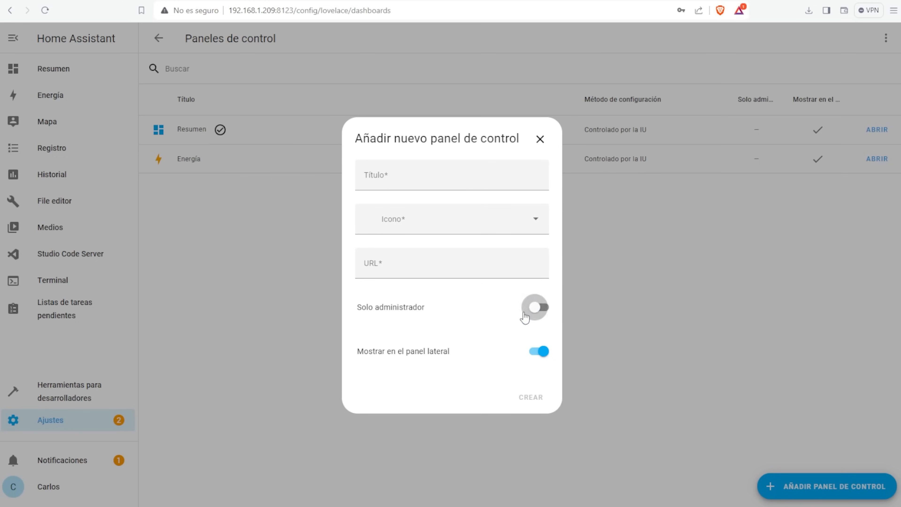
left_click(545, 142)
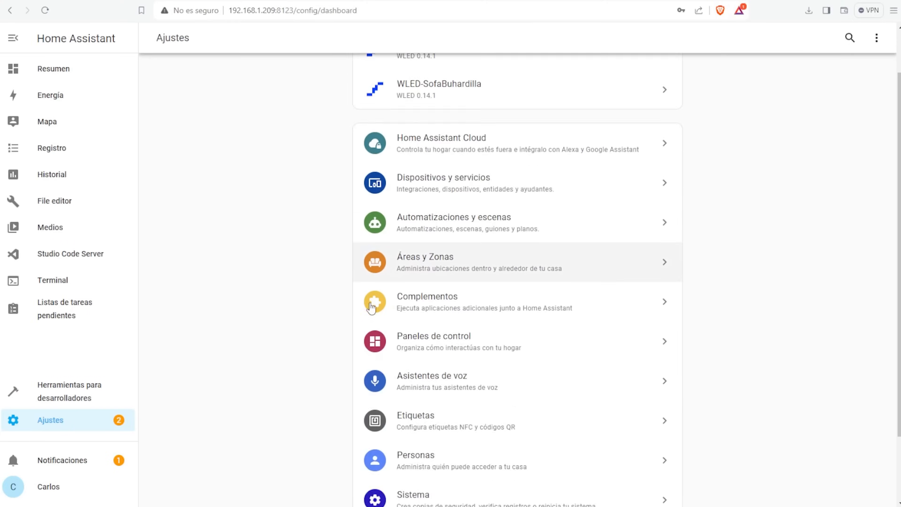
- Create a full backup named test1 from the backups page
left_click(400, 375)
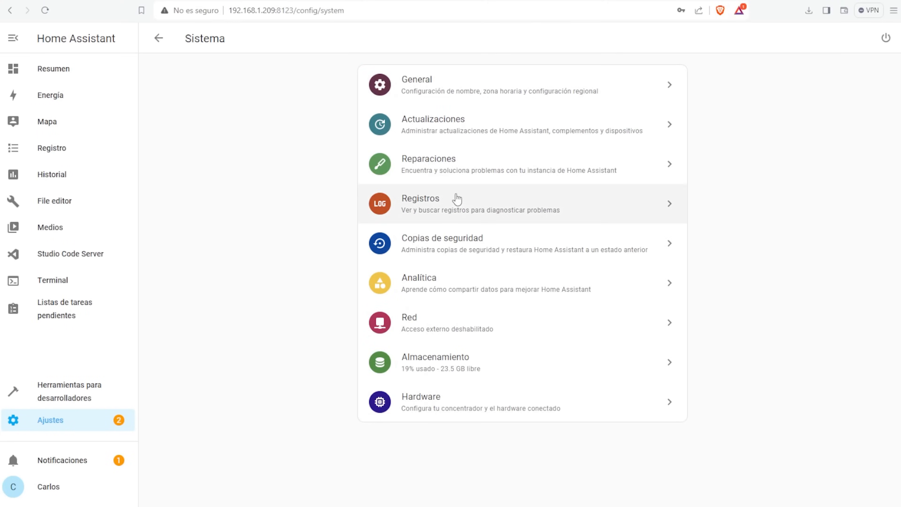
left_click(454, 242)
left_click(841, 486)
type("test")
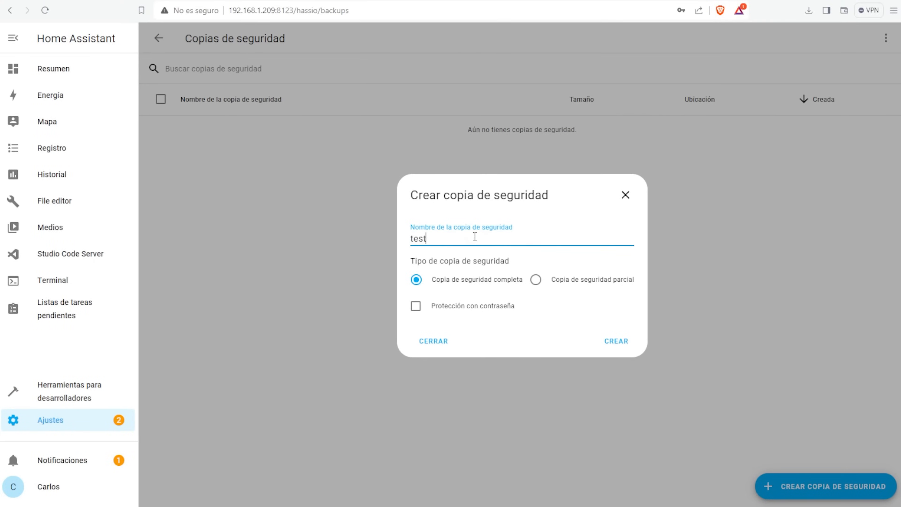
left_click(616, 341)
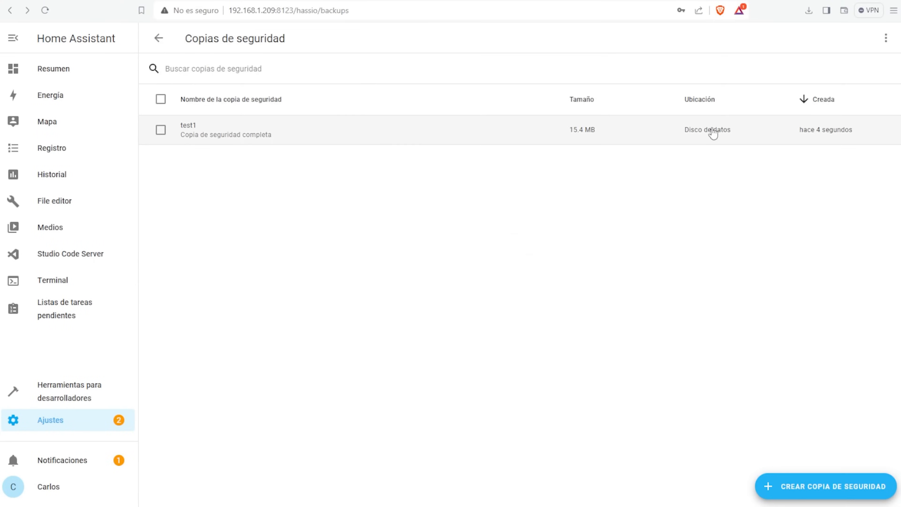
- Try downloading the test1 backup, then cancel and close its details
left_click(712, 133)
left_click(621, 327)
left_click(668, 358)
left_click(489, 256)
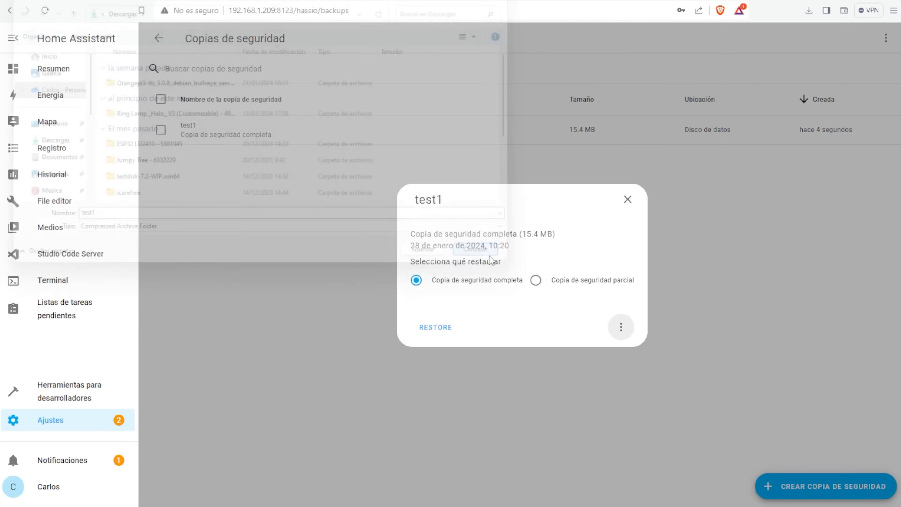
left_click(569, 140)
- Start restoring test1 and uploading a backup file, abandoning both
left_click(389, 142)
left_click(434, 325)
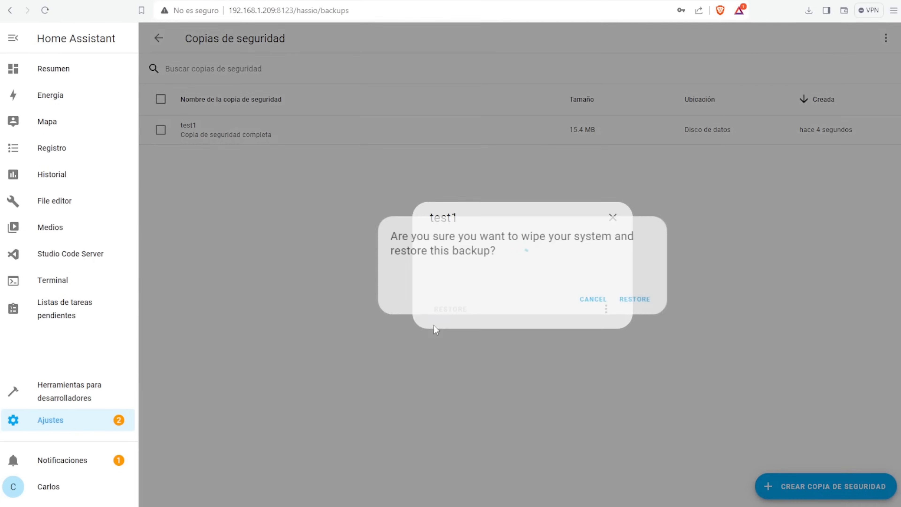
left_click(598, 299)
left_click(886, 38)
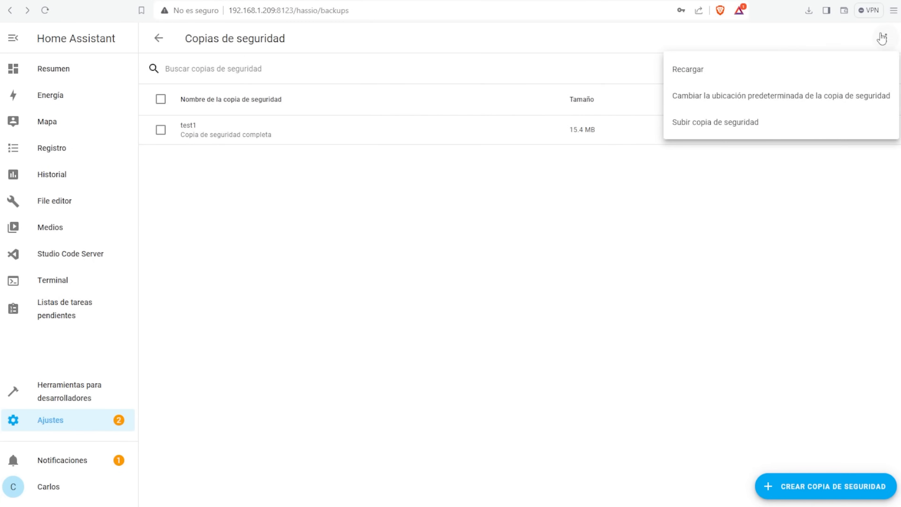
left_click(680, 121)
left_click(478, 280)
left_click(475, 257)
- Close the upload window and begin a new automation
left_click(613, 235)
left_click(94, 421)
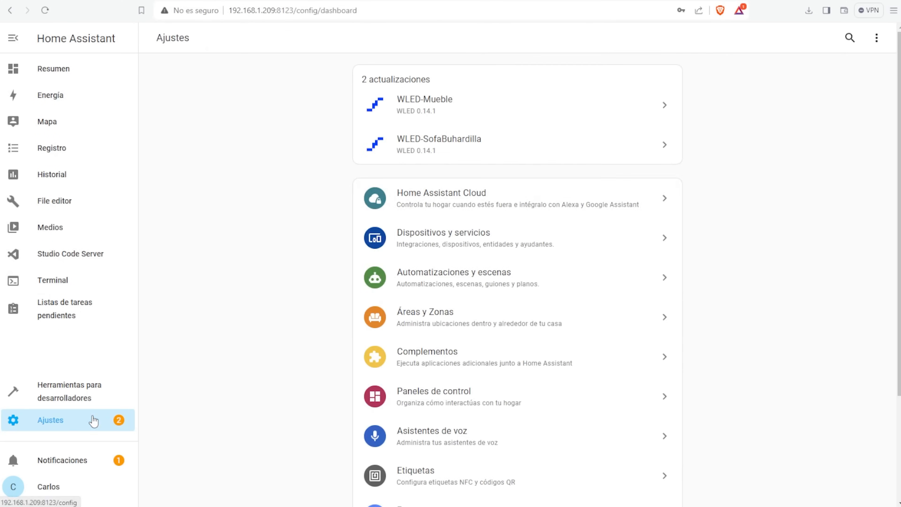
left_click(497, 274)
left_click(834, 487)
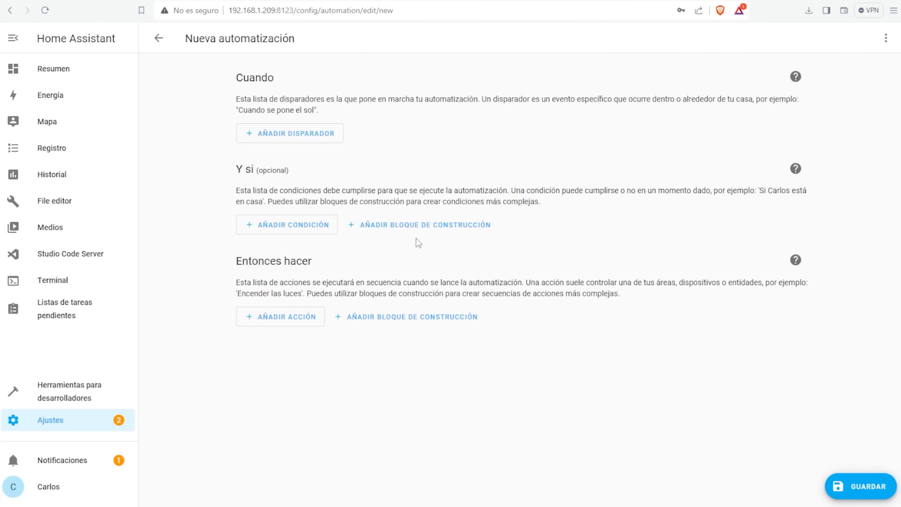
- Add a time-of-day trigger, then delete it
left_click(278, 138)
left_click(369, 321)
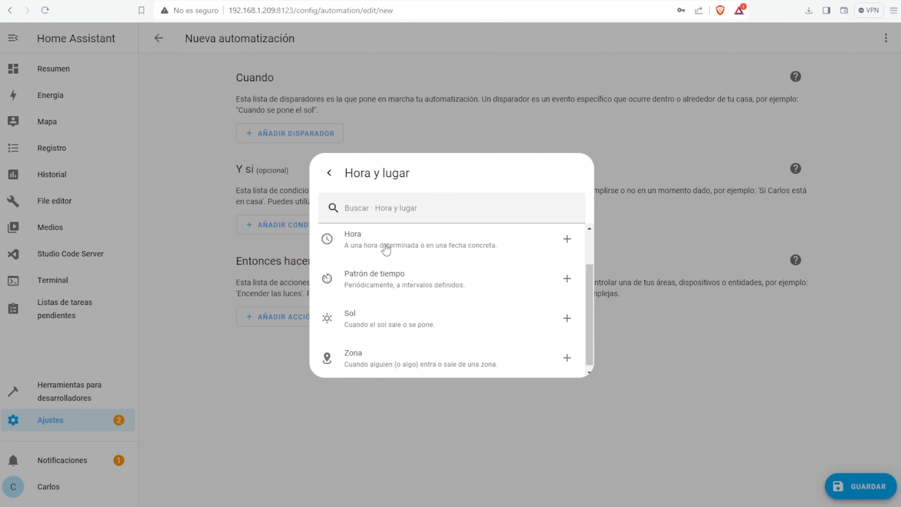
left_click(366, 244)
left_click(260, 180)
left_click(300, 223)
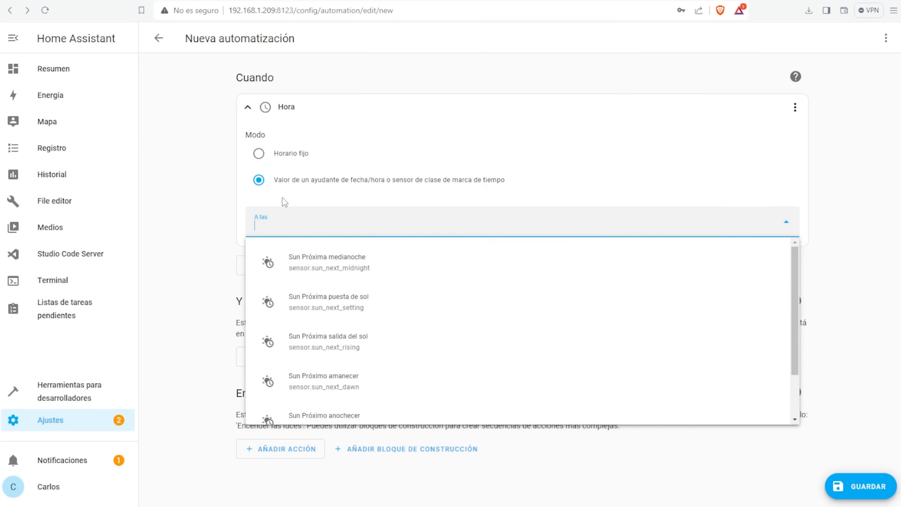
left_click(796, 107)
left_click(734, 380)
- Add a Patrón de tiempo trigger with Horas set to 3
left_click(289, 133)
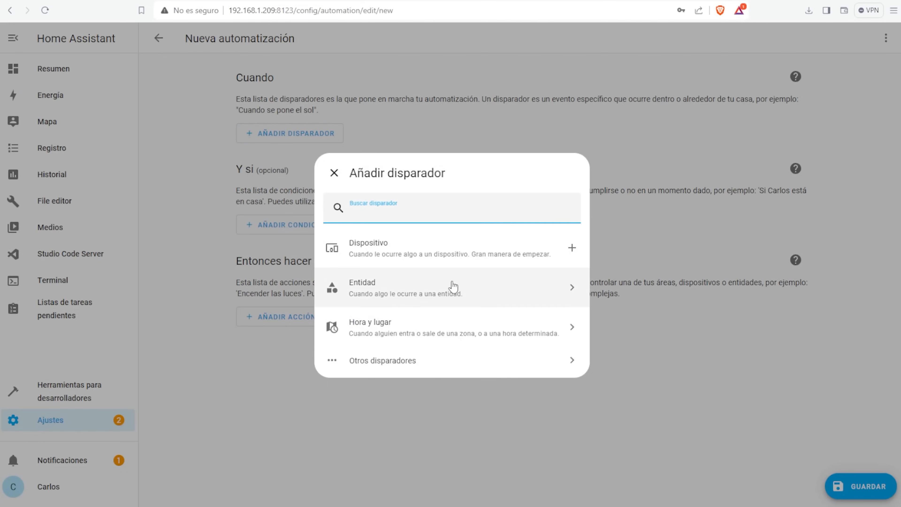
left_click(435, 324)
scroll(379, 274, "down", 2)
left_click(380, 273)
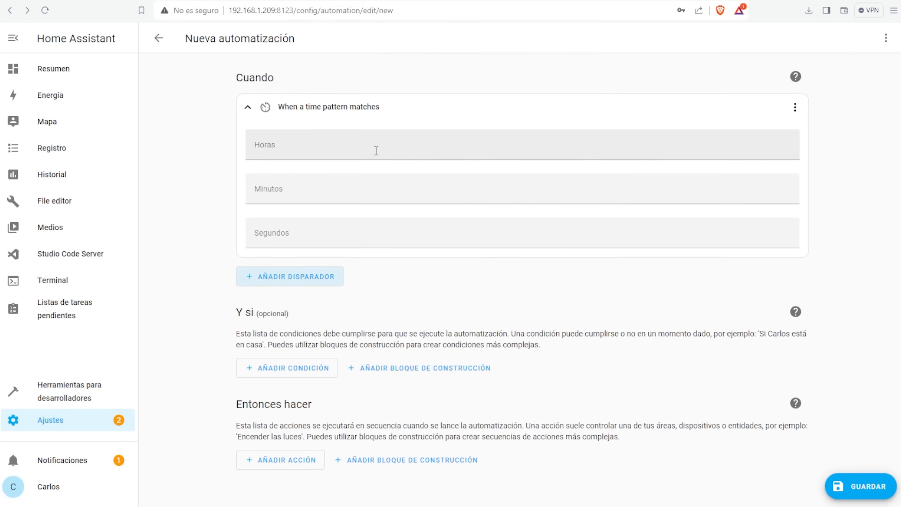
left_click(312, 149)
type("3")
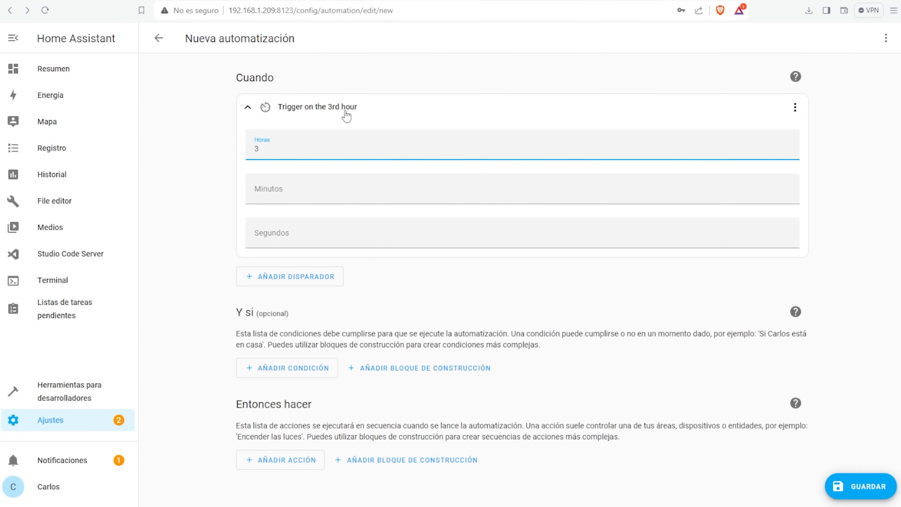
- Add a Llamar servicio action calling the Supervisor full backup, hassio.backup_full
left_click(280, 460)
scroll(416, 332, "down", 3)
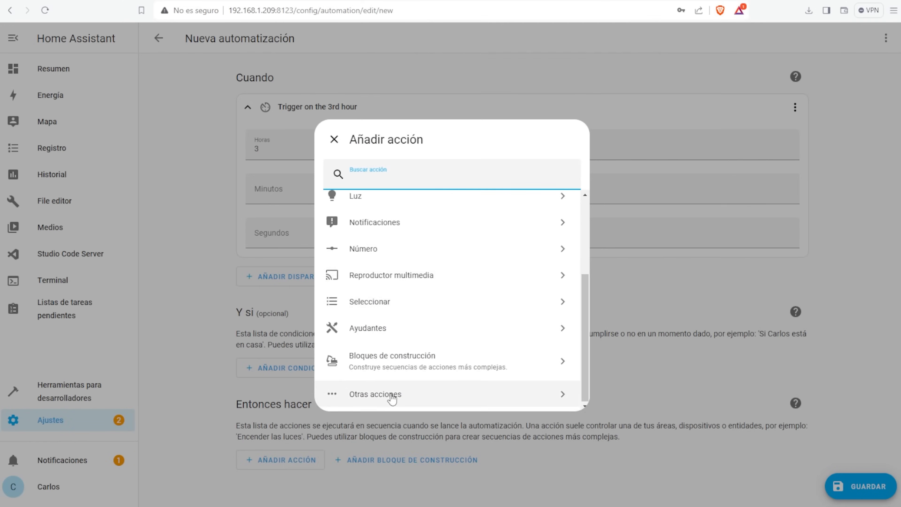
left_click(392, 395)
left_click(395, 249)
type("backup")
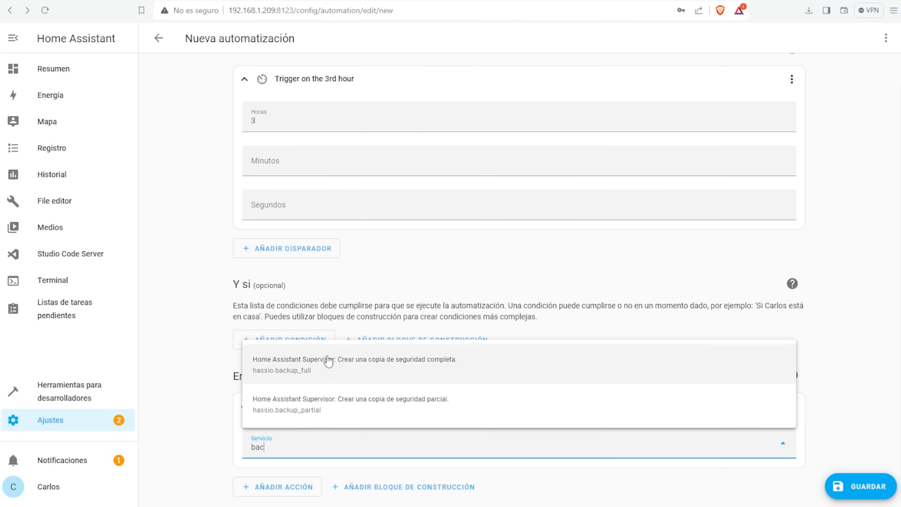
left_click(328, 358)
scroll(459, 363, "down", 5)
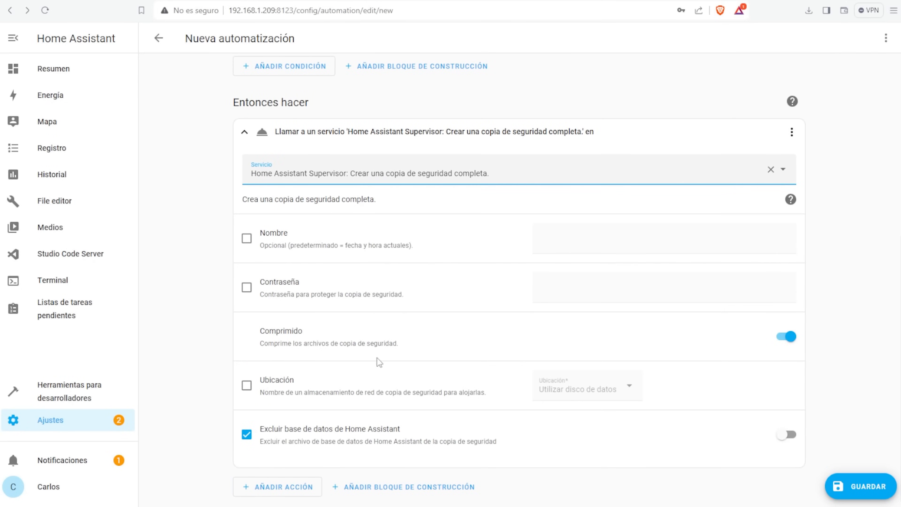
- Save the automation as Backup Automático and run it once
left_click(878, 489)
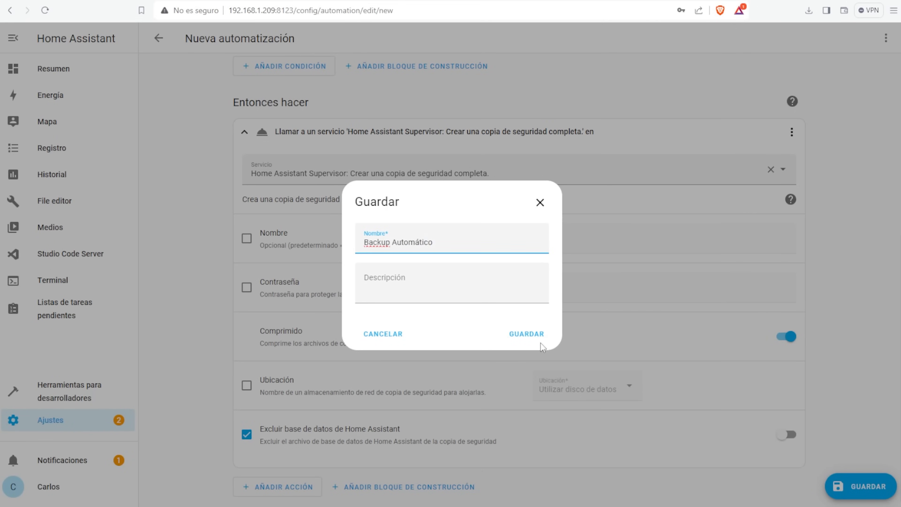
left_click(530, 336)
left_click(886, 38)
left_click(823, 95)
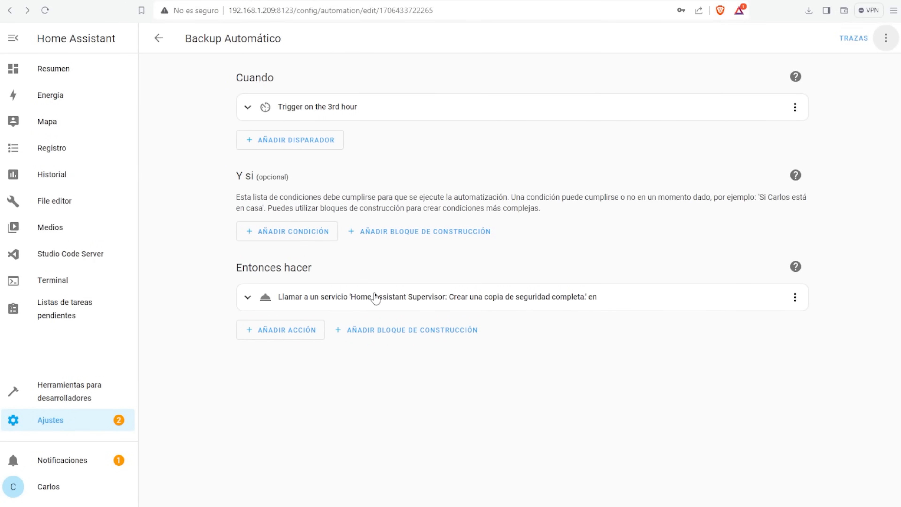
- Inspect the run's trace: the trigger step and the backup action step
left_click(854, 39)
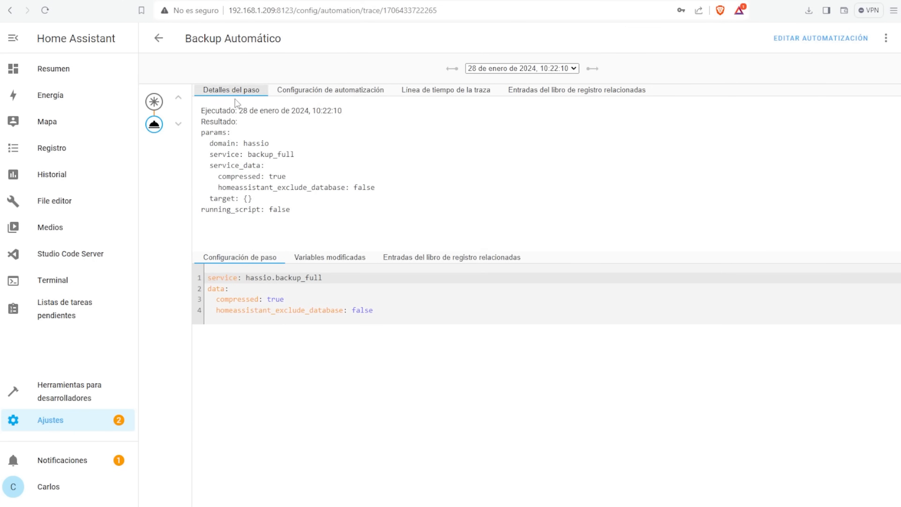
left_click(160, 101)
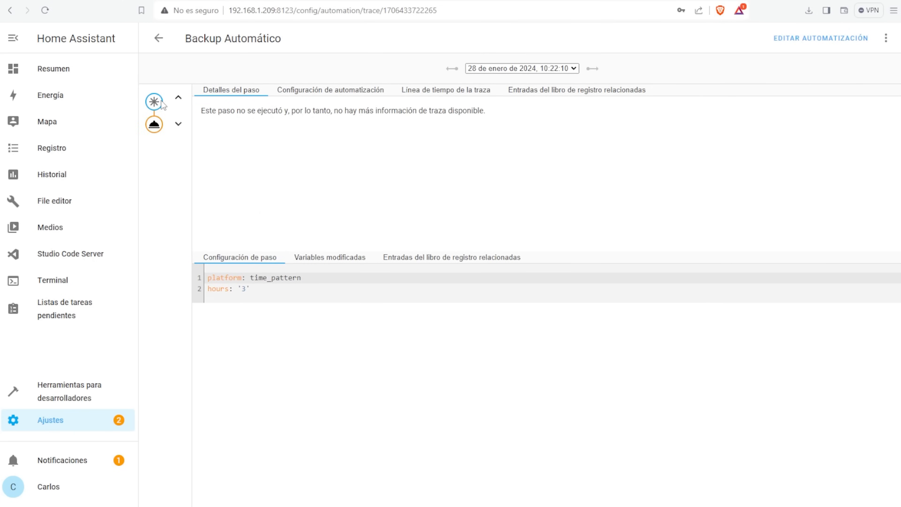
left_click(154, 125)
- Look over the backups list and Energía page, then return to the Casa overview
left_click(50, 420)
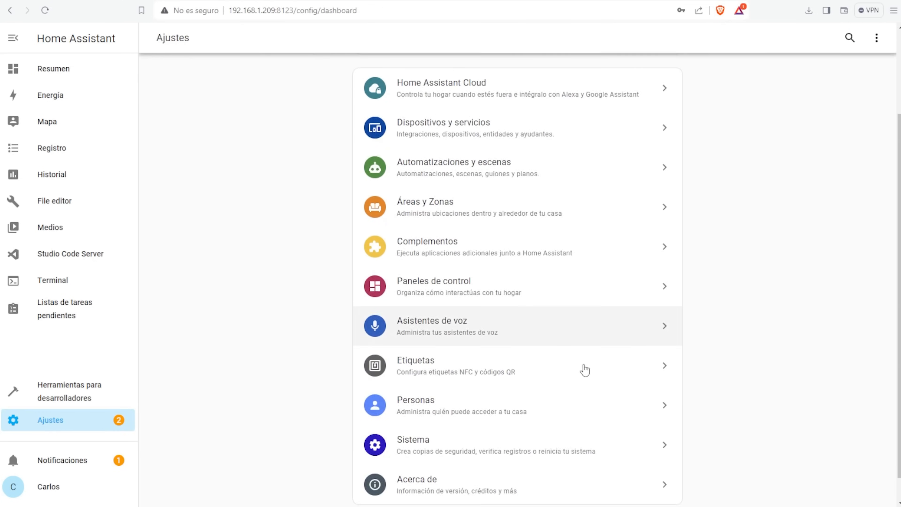
left_click(444, 441)
left_click(426, 244)
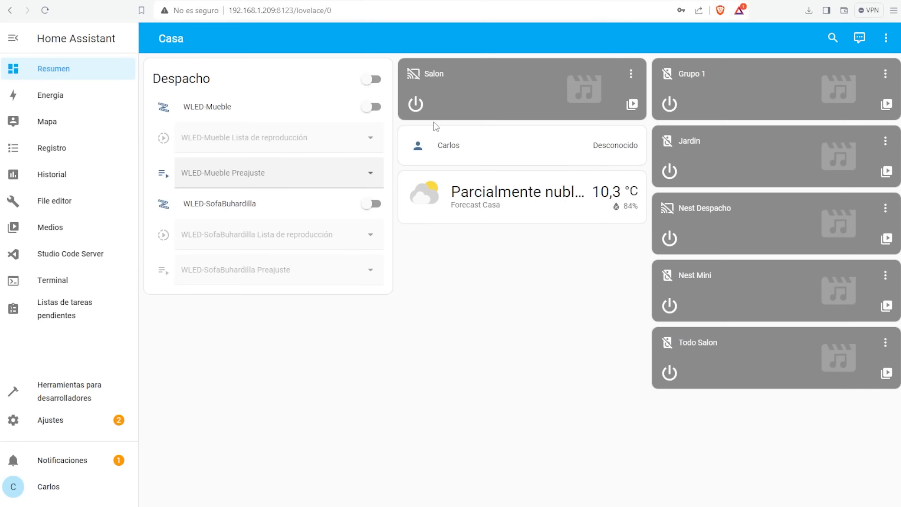
left_click(91, 102)
left_click(93, 73)
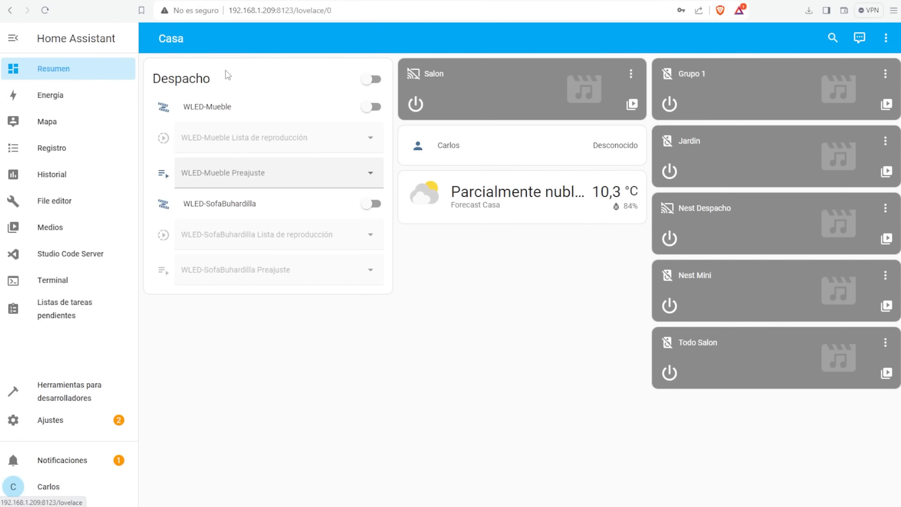
- Take control of the Casa dashboard in edit mode
left_click(885, 38)
left_click(827, 69)
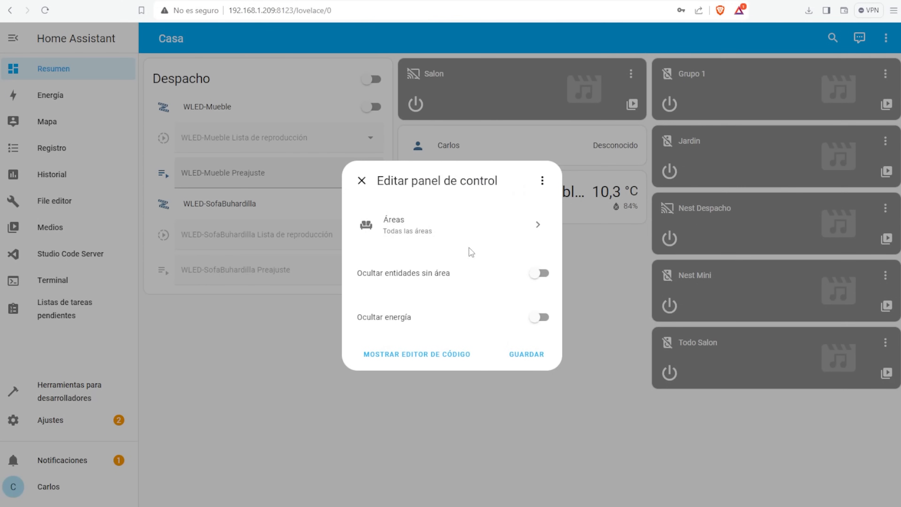
left_click(542, 180)
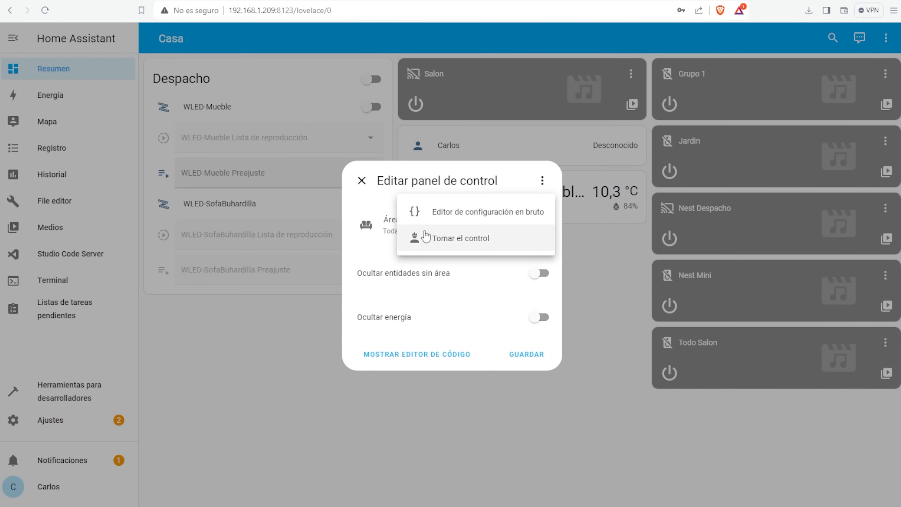
left_click(485, 248)
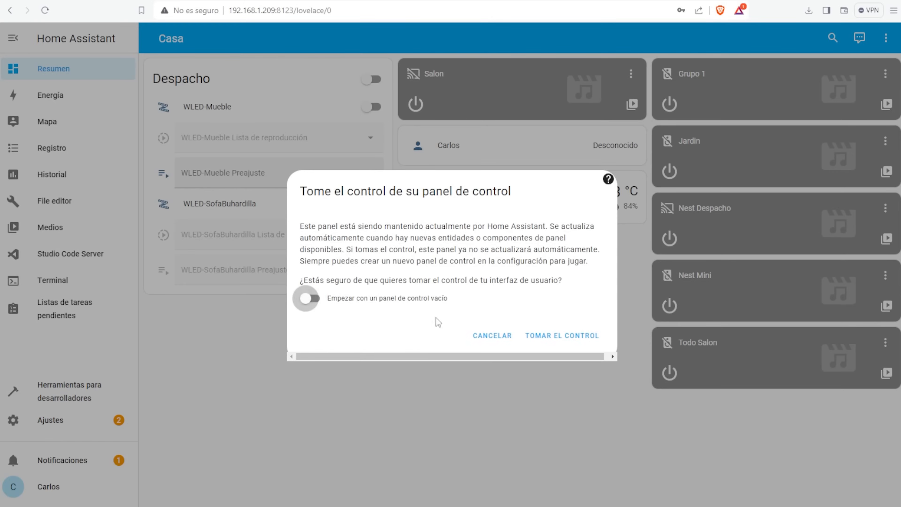
left_click(585, 337)
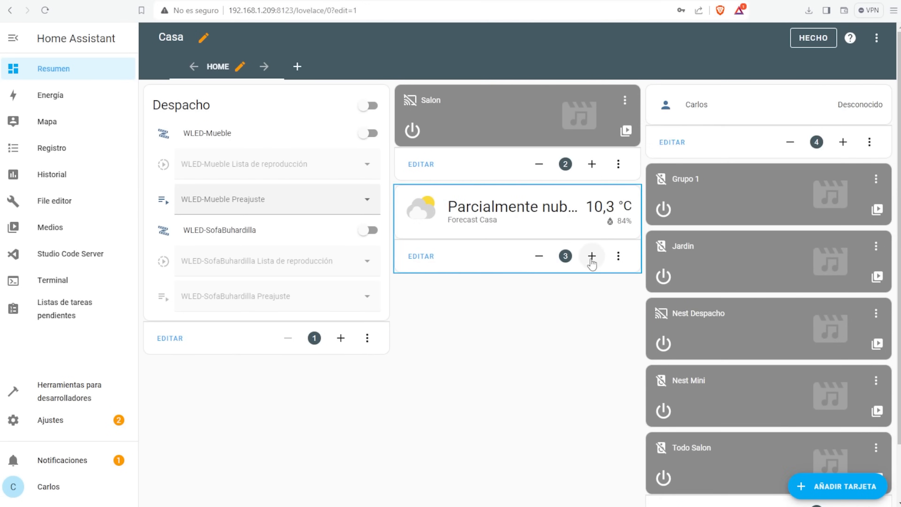
- Move the person and weather cards above the Salon card and finish editing
left_click(591, 256)
left_click(539, 244)
left_click(592, 244)
left_click(813, 38)
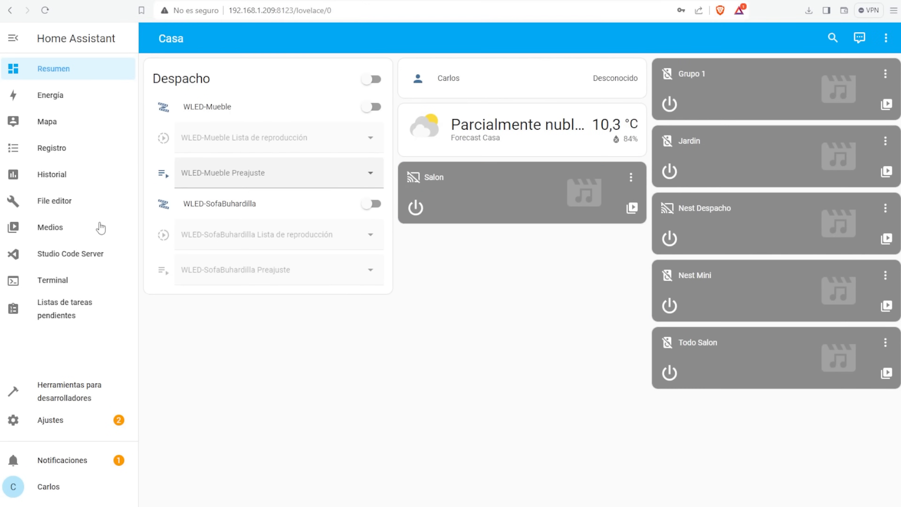
left_click(64, 420)
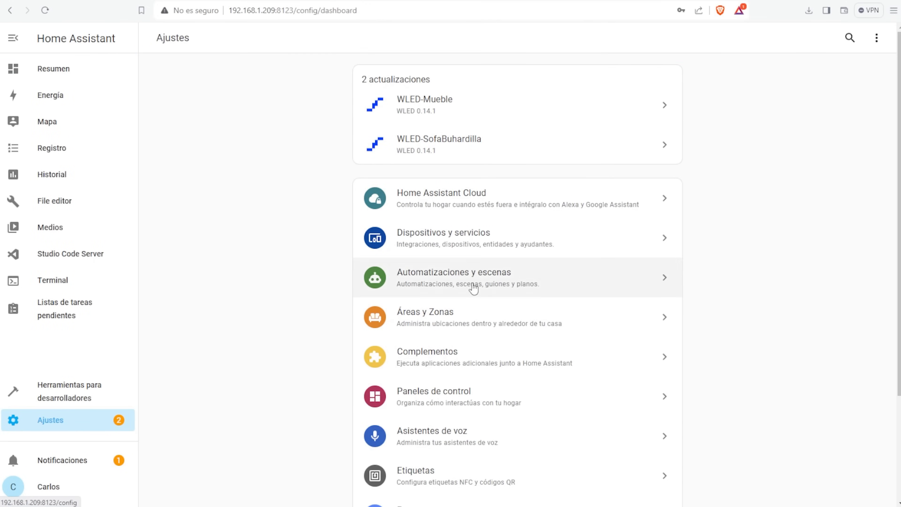
- Create a from-scratch dashboard named Vista móvil
left_click(422, 400)
left_click(827, 486)
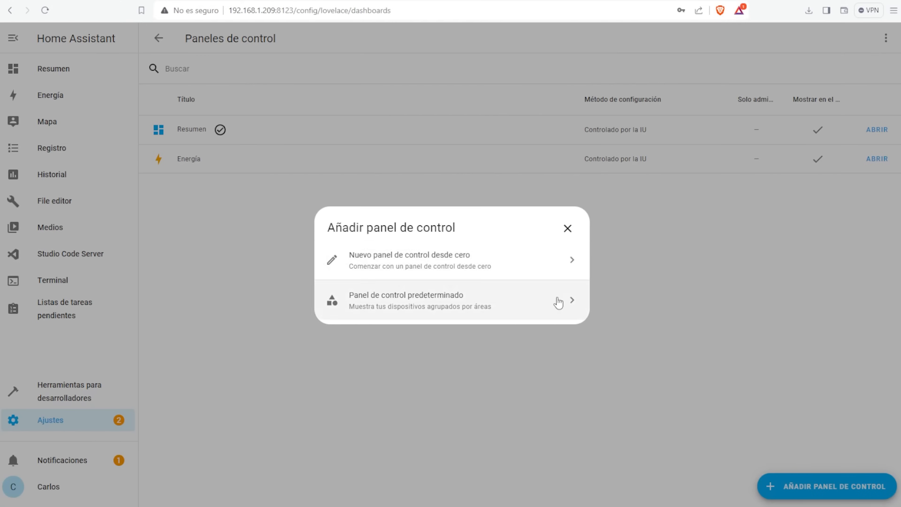
left_click(458, 261)
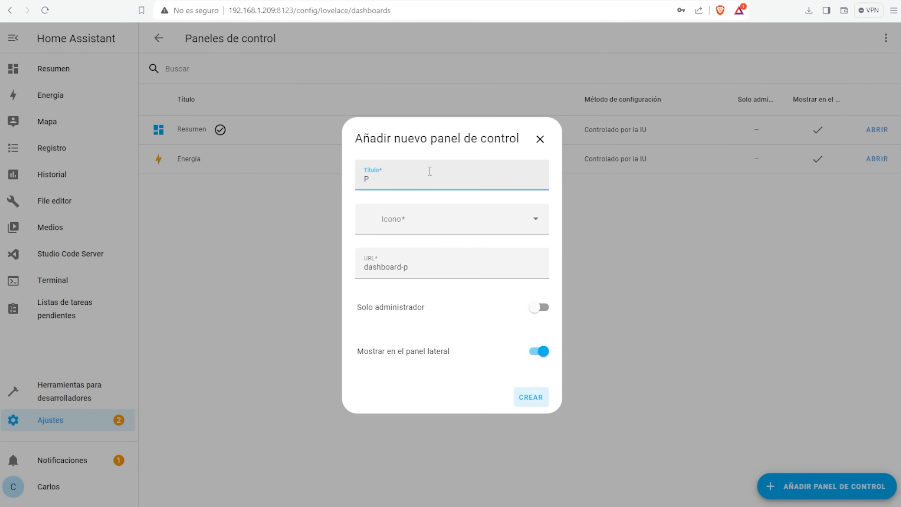
left_click(541, 403)
- Add a WLED-Mueble button card to Vista móvil and finish editing
left_click(80, 103)
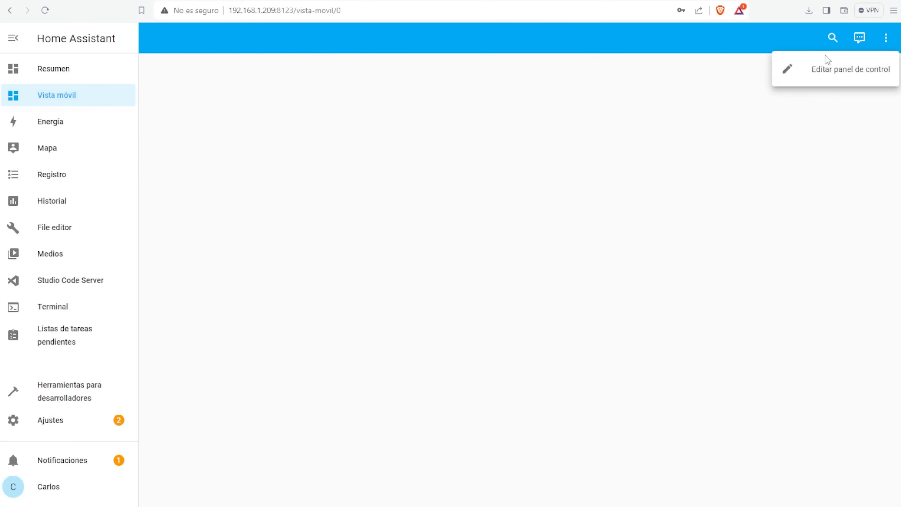
left_click(826, 59)
left_click(860, 478)
left_click(450, 222)
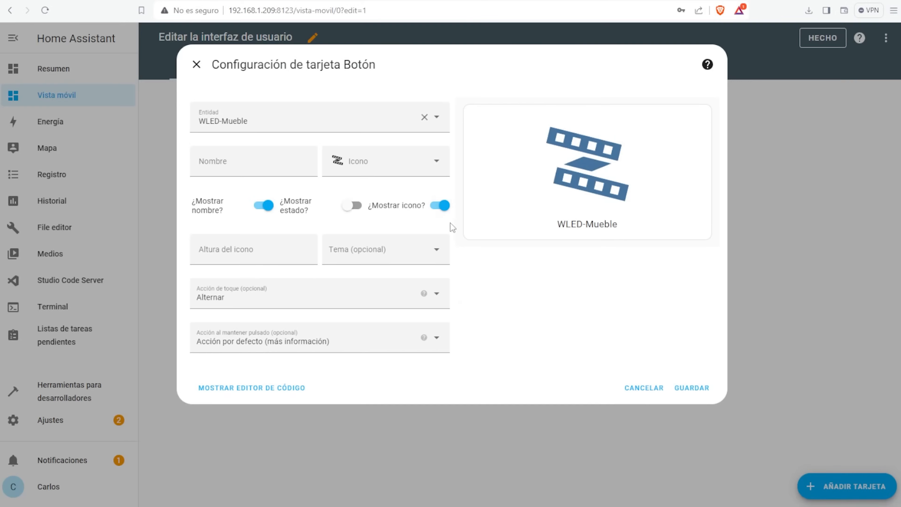
left_click(691, 389)
left_click(823, 37)
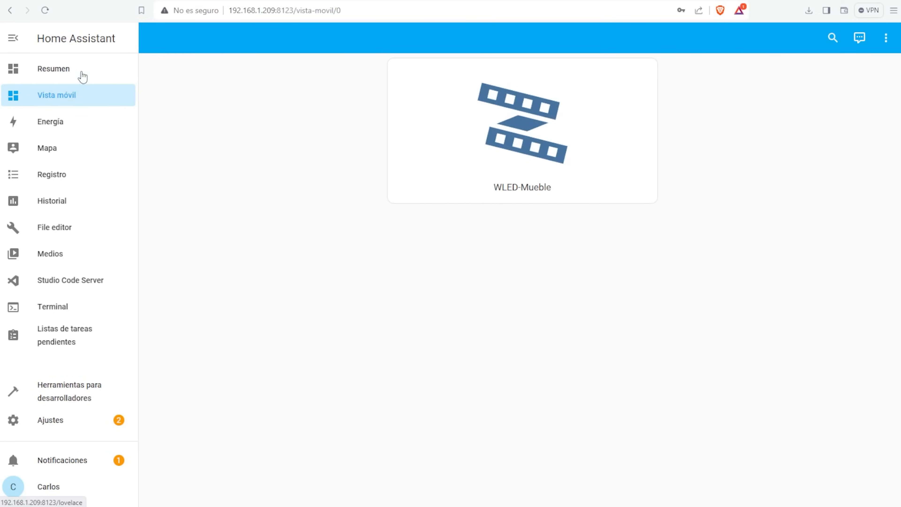
- Reopen Vista móvil in edit mode, then return to Settings
left_click(886, 38)
left_click(826, 70)
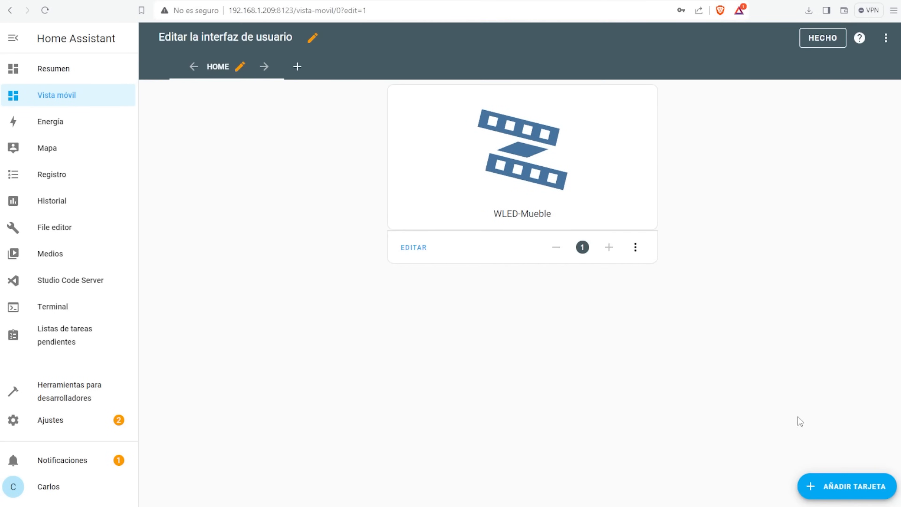
left_click(60, 423)
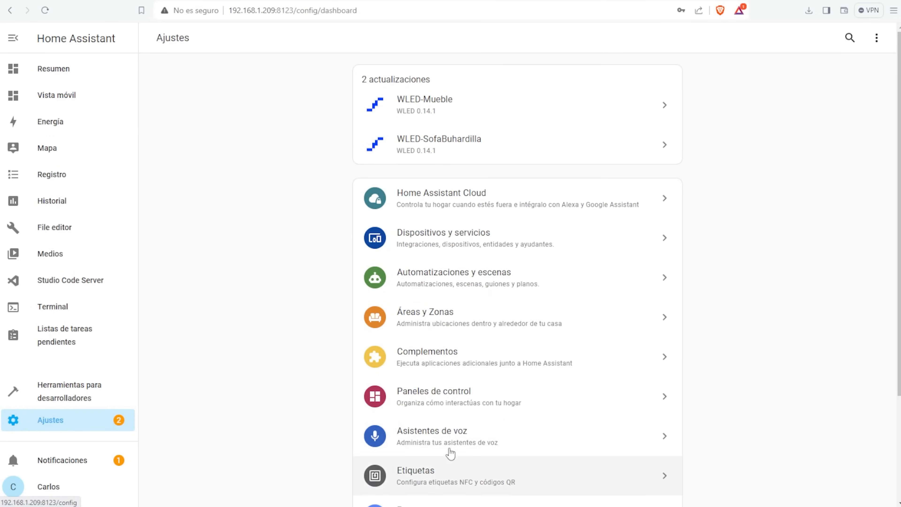
- Create a from-scratch dashboard named Salon and glance at its settings
left_click(444, 394)
left_click(851, 492)
left_click(411, 259)
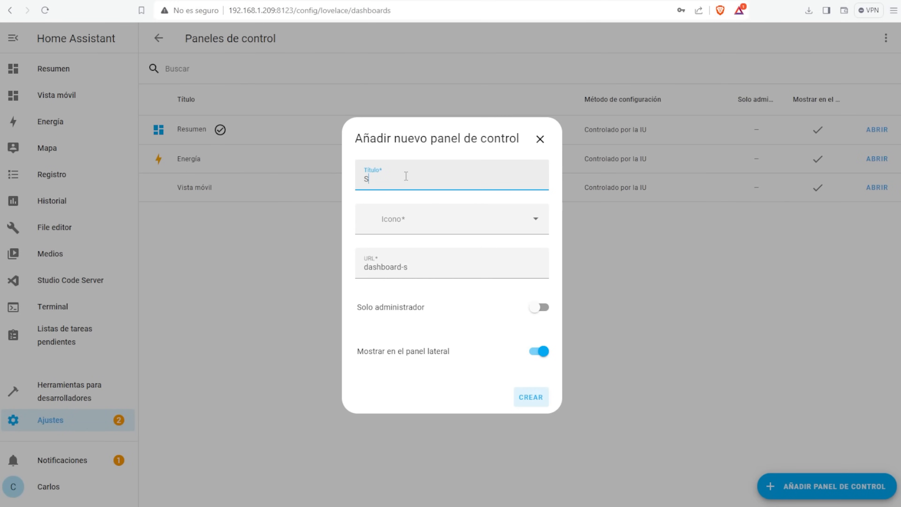
left_click(525, 399)
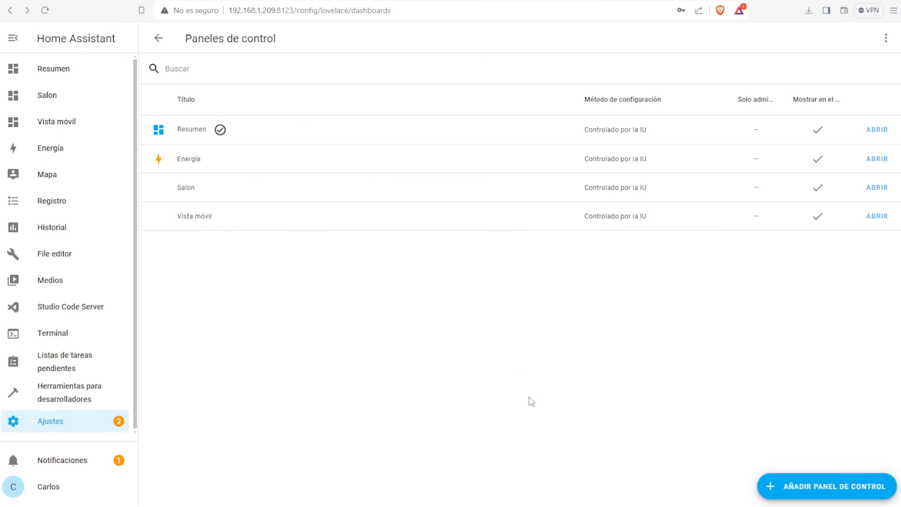
left_click(352, 187)
left_click(594, 151)
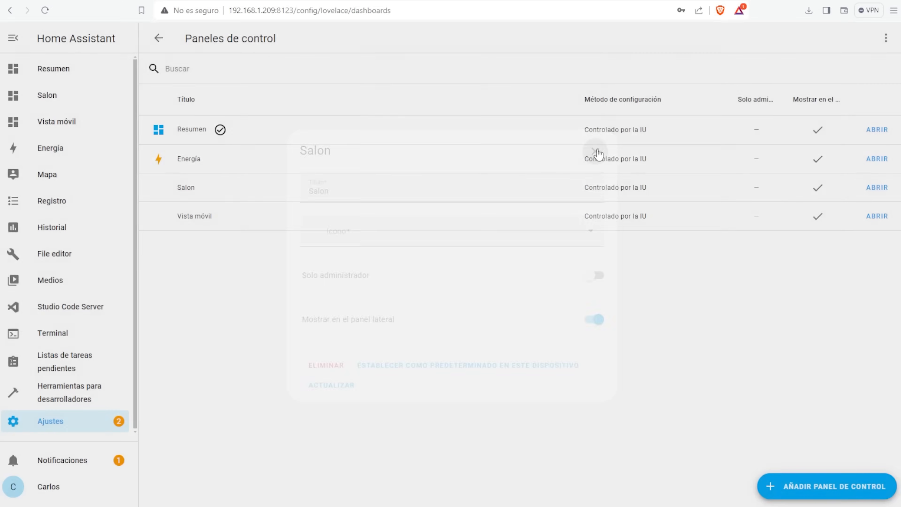
- Add an Indicador gauge card for WLED-Mueble Corriente estimada to Salon
left_click(59, 102)
left_click(886, 38)
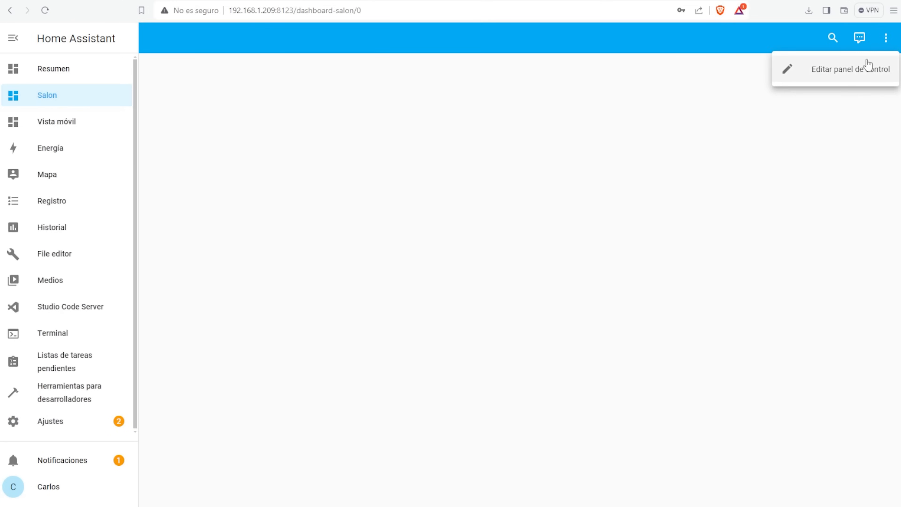
left_click(859, 68)
left_click(836, 481)
scroll(527, 282, "down", 2)
left_click(561, 266)
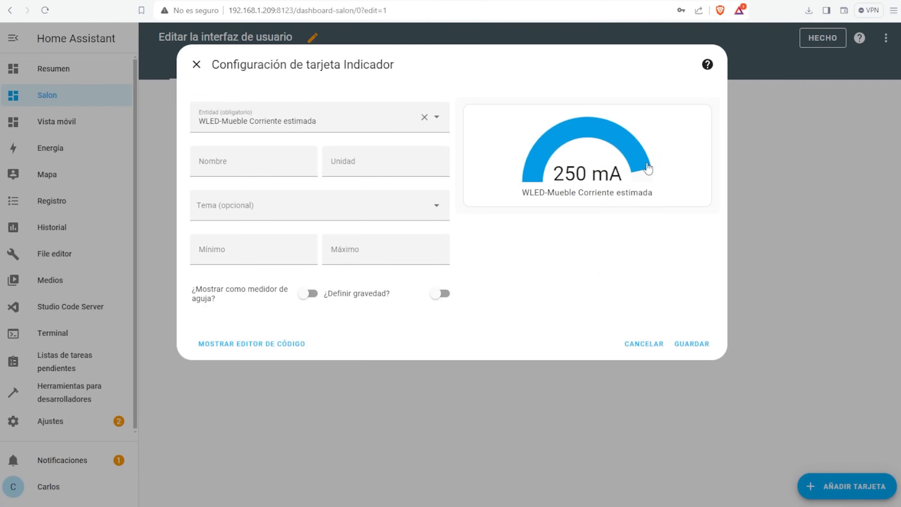
left_click(707, 345)
left_click(823, 38)
- Switch between the Resumen and Vista móvil dashboards, then return to Settings
left_click(78, 73)
left_click(78, 123)
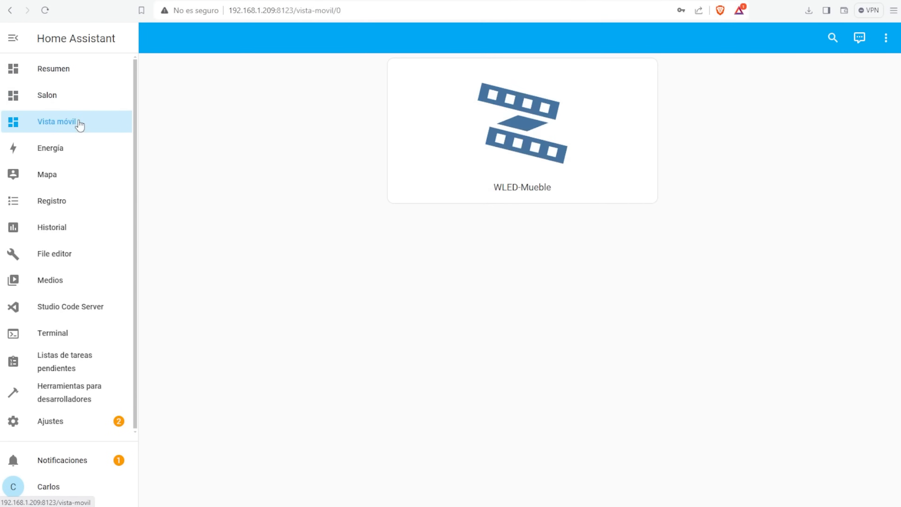
left_click(79, 74)
left_click(71, 421)
scroll(461, 306, "down", 2)
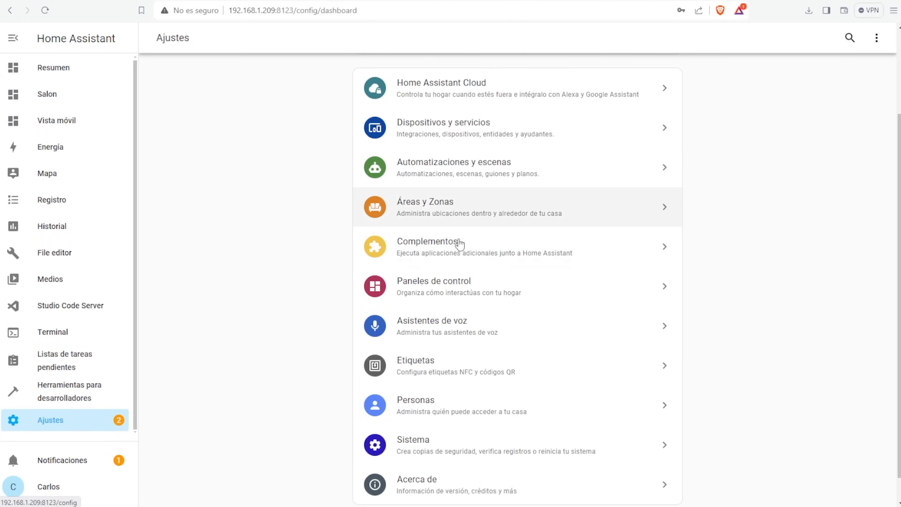
- Create a new dashboard named Prueba 2
left_click(457, 282)
left_click(885, 38)
left_click(824, 487)
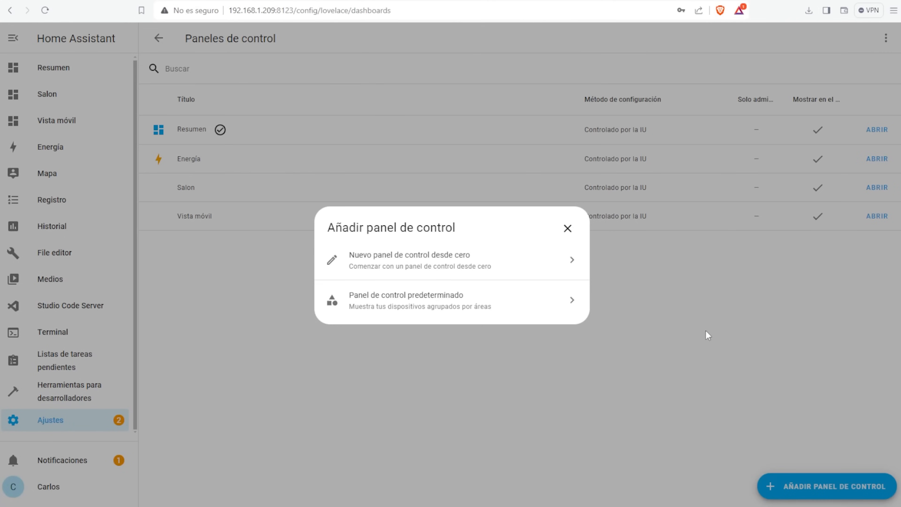
left_click(356, 261)
type("Prueba 2")
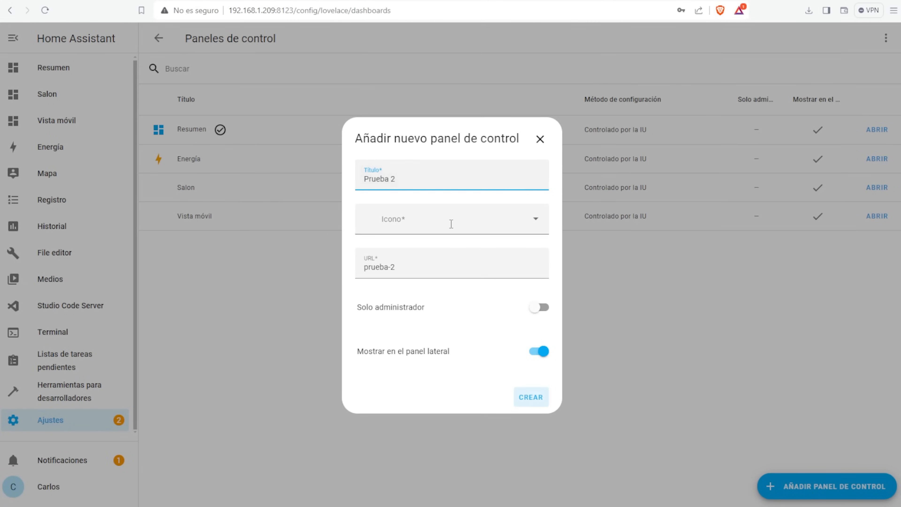
left_click(533, 395)
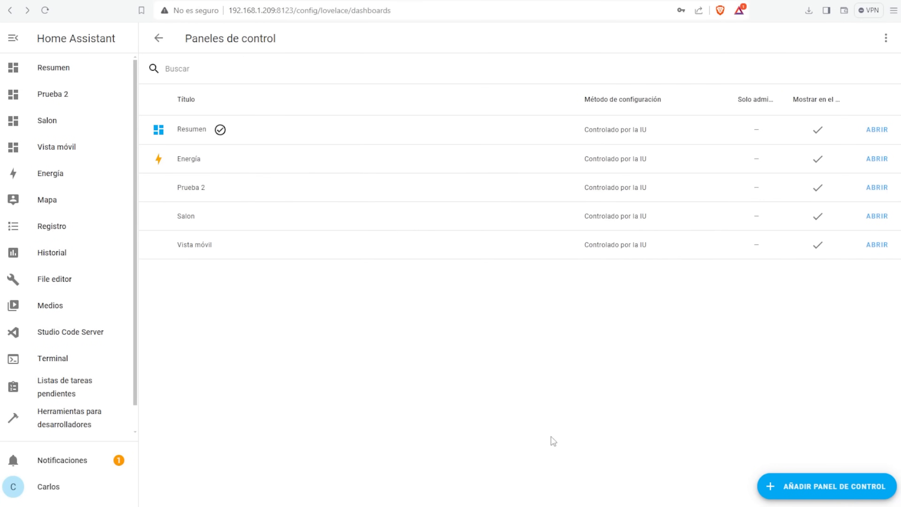
- Hide Cocina, Habitación Iria and Dormitorio on Prueba 2, save, then view Resumen
left_click(877, 188)
left_click(886, 38)
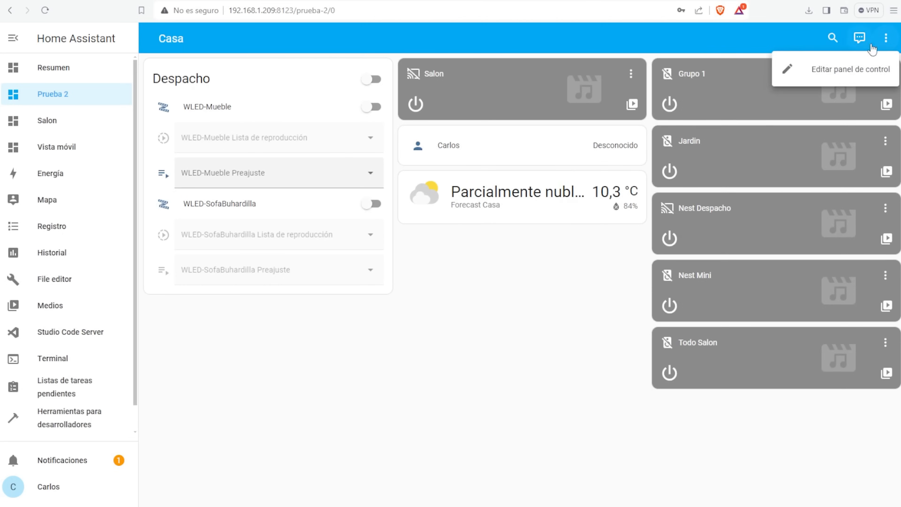
left_click(816, 69)
left_click(515, 219)
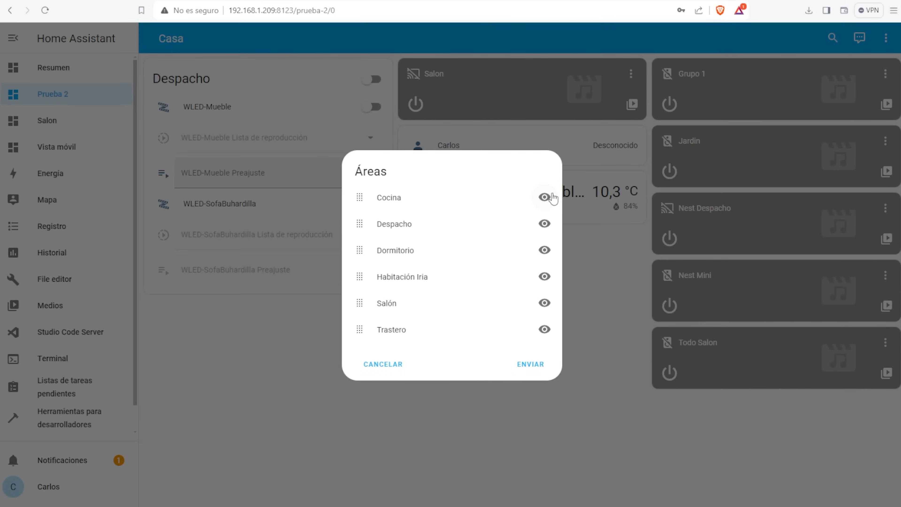
left_click(544, 197)
left_click(544, 277)
left_click(544, 222)
left_click(539, 364)
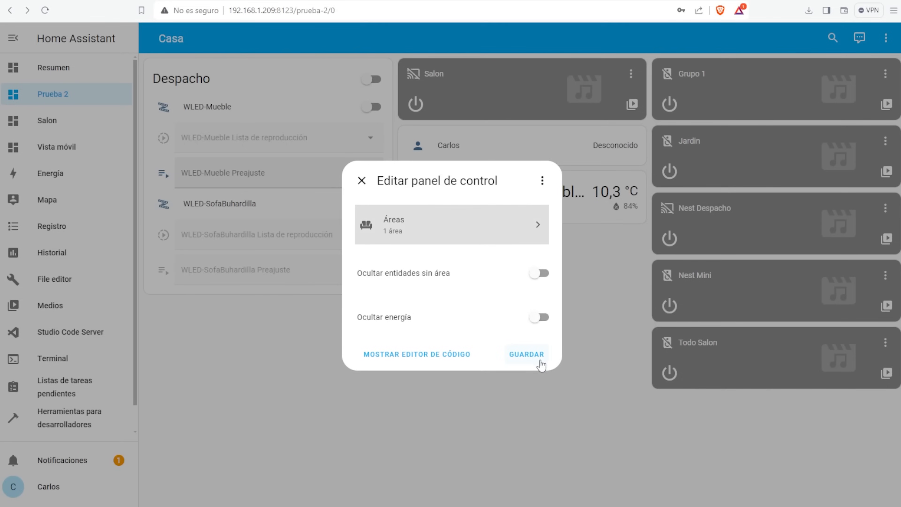
left_click(529, 354)
left_click(71, 70)
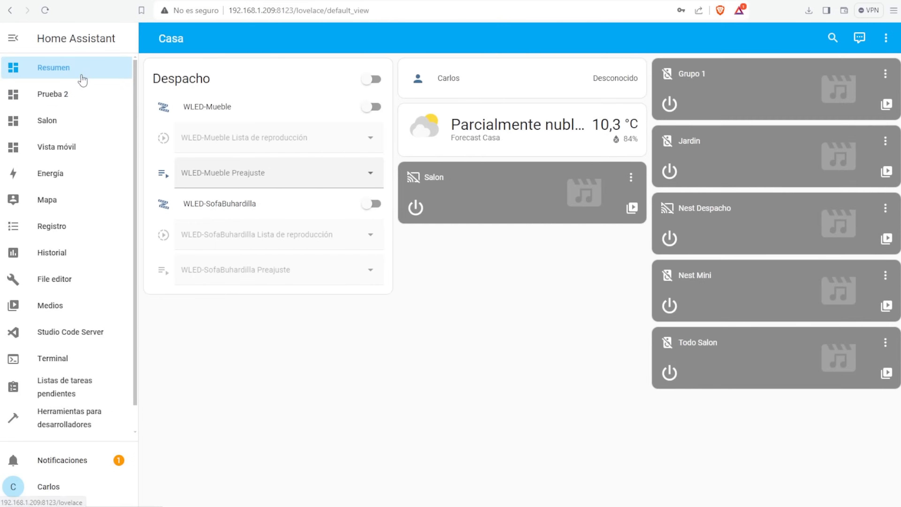
left_click(71, 123)
left_click(68, 173)
left_click(67, 100)
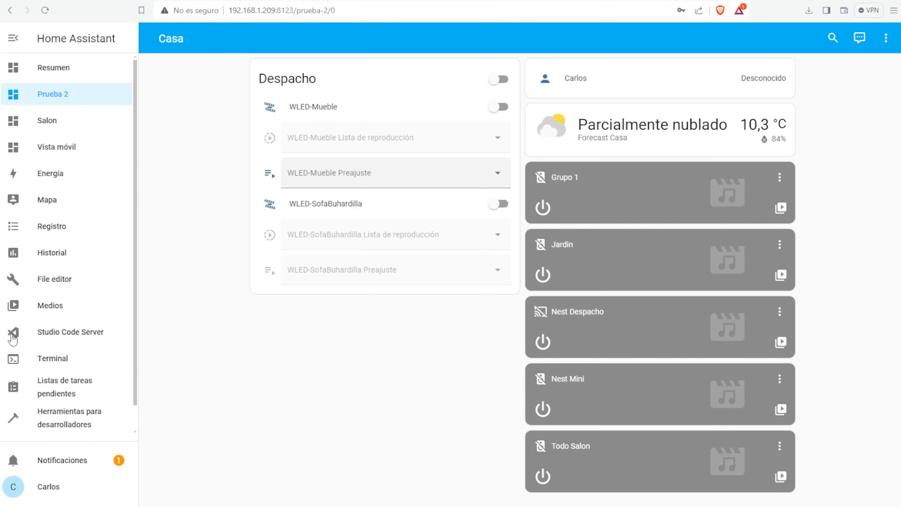
- Go to System > Storage and start adding a network storage
scroll(61, 409, "down", 1)
left_click(59, 419)
scroll(497, 338, "down", 4)
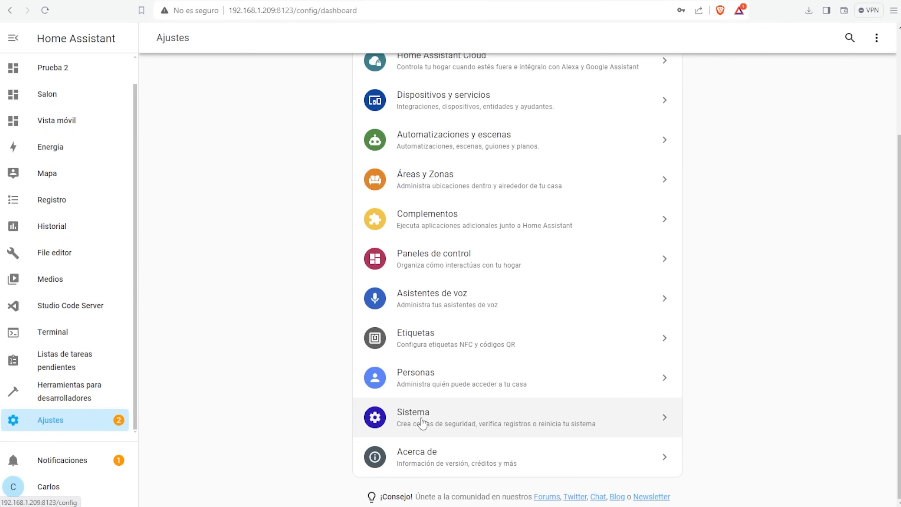
left_click(422, 423)
left_click(426, 362)
left_click_drag(505, 199, 366, 202)
left_click(448, 220)
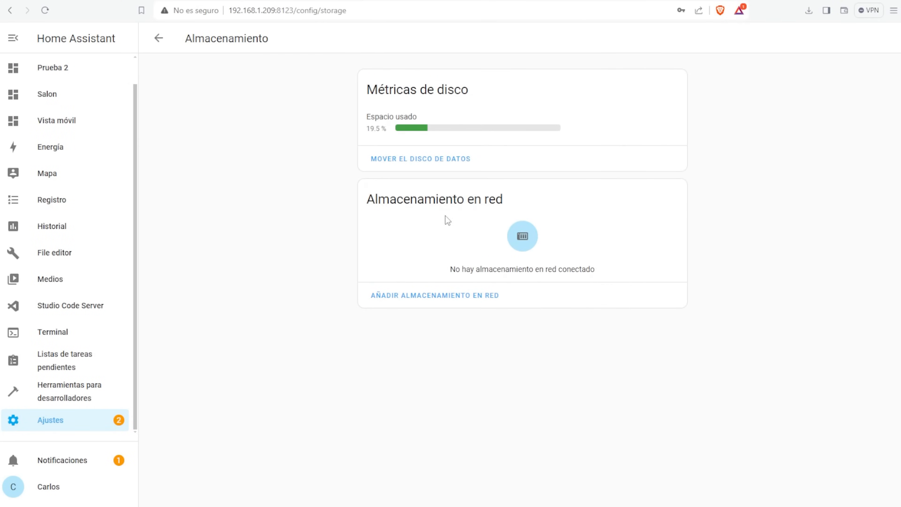
left_click(468, 295)
- Name the network storage Syno and set its protocol to Samba/Windows (CIFS)
type("Test Syn")
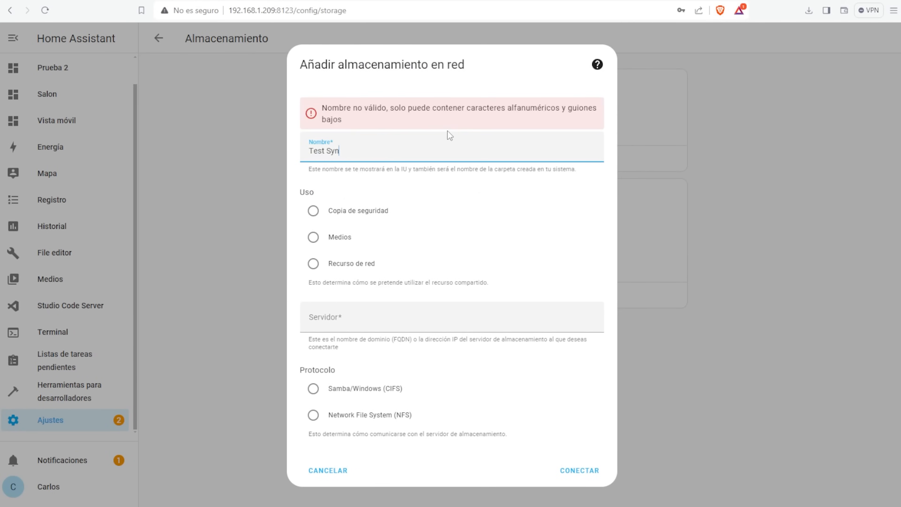
key("BackSpace")
key("BackSpace")
key("BackSpace")
key("BackSpace")
key("BackSpace")
key("BackSpace")
key("BackSpace")
key("BackSpace")
type("Syno")
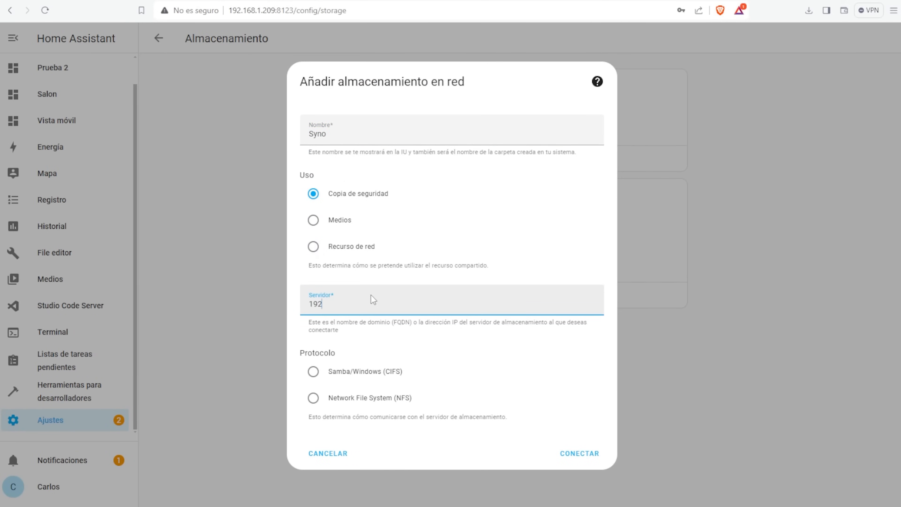
left_click(336, 376)
scroll(427, 332, "down", 3)
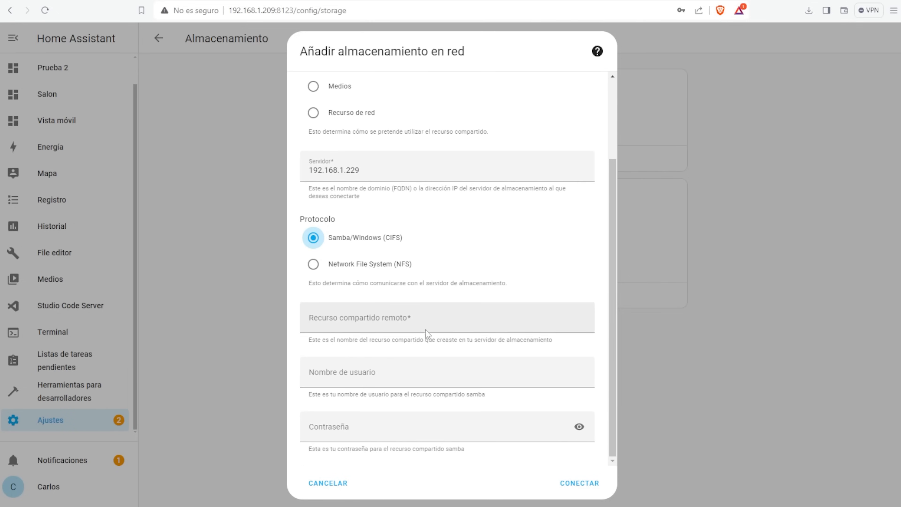
- Point it at the temp share on 192.168.1.229 with the account credentials and connect
left_click(423, 325)
type("temp")
key("Tab")
type("adm")
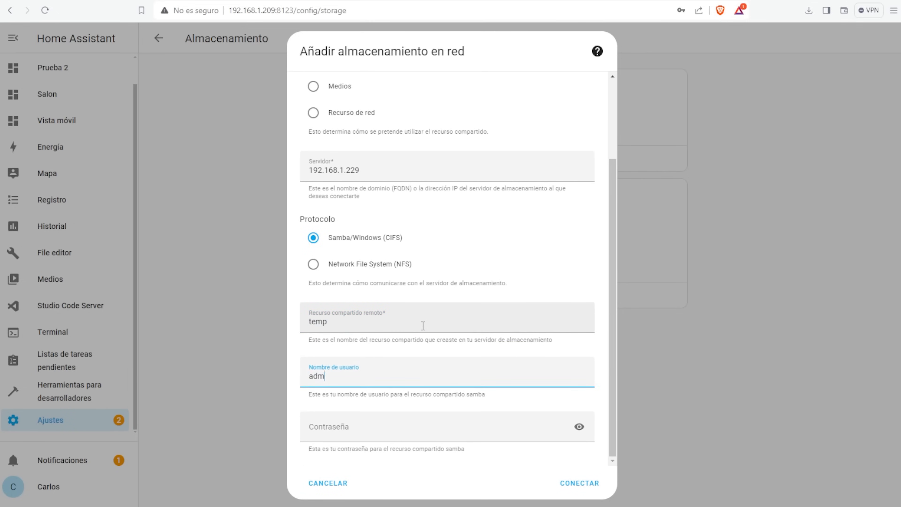
type("in")
key("Tab")
type("ad")
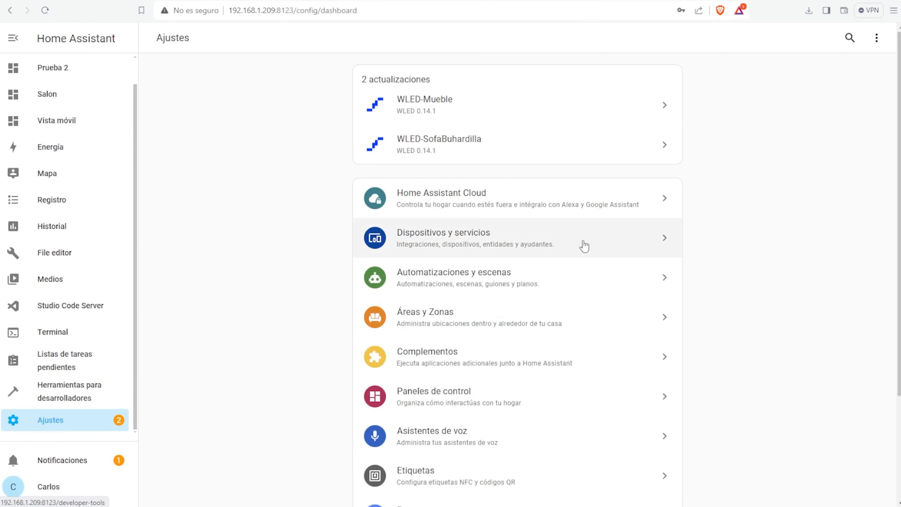
scroll(582, 244, "down", 4)
left_click(448, 413)
- Change the default backup location to Syno and save it
left_click(457, 244)
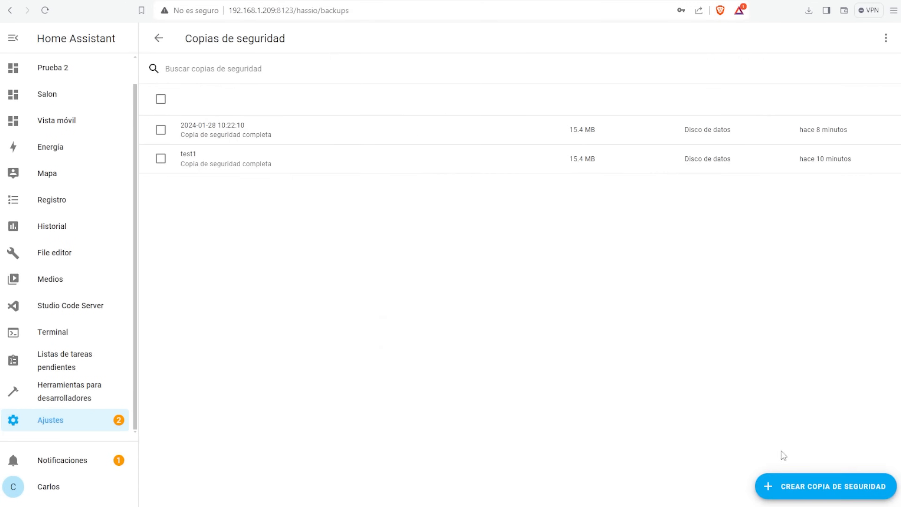
left_click(791, 486)
left_click(626, 195)
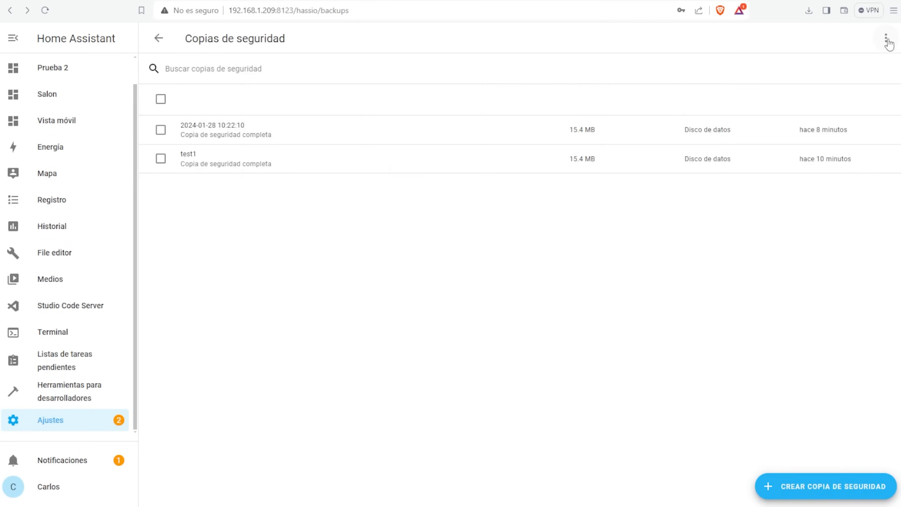
left_click(886, 38)
left_click(745, 95)
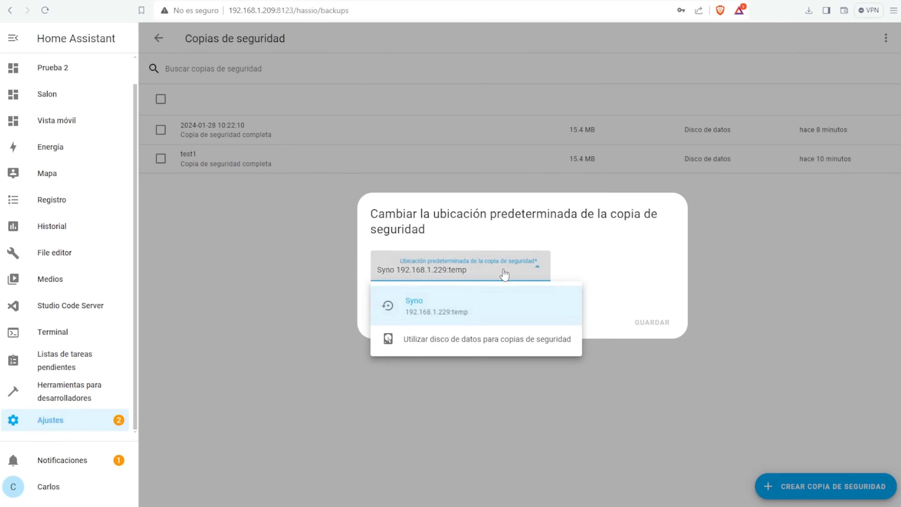
left_click(442, 312)
left_click(658, 319)
- Create a full backup named 'prueba nas'
left_click(806, 487)
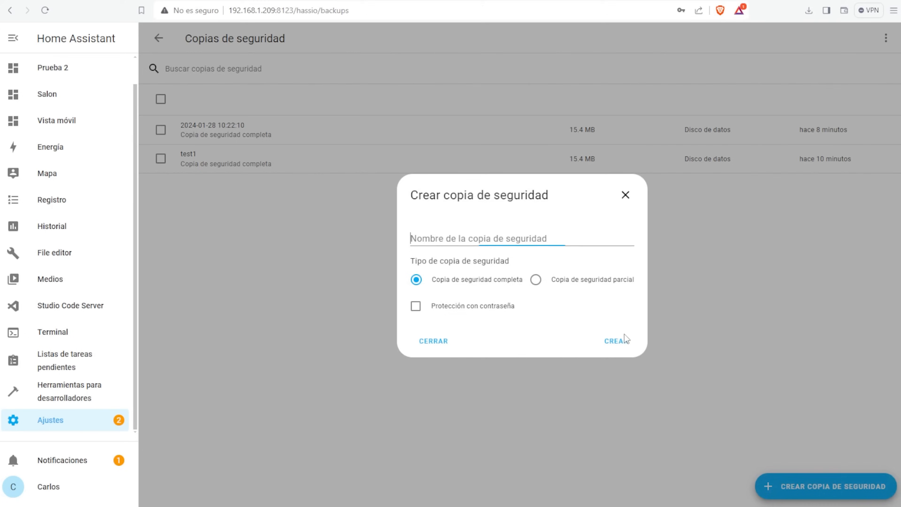
type("prueba nas")
left_click(626, 342)
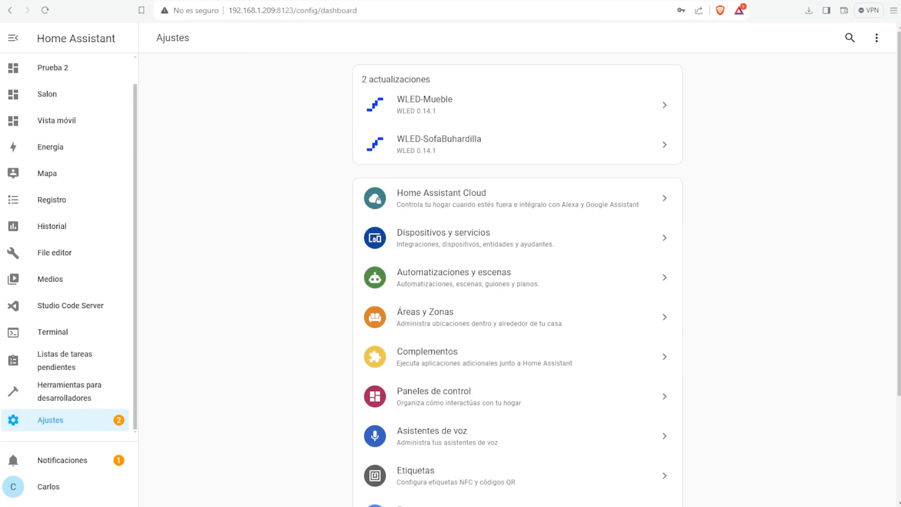
- Create a number helper named Prueba Número with a maximum of 256
left_click(505, 238)
left_click(628, 43)
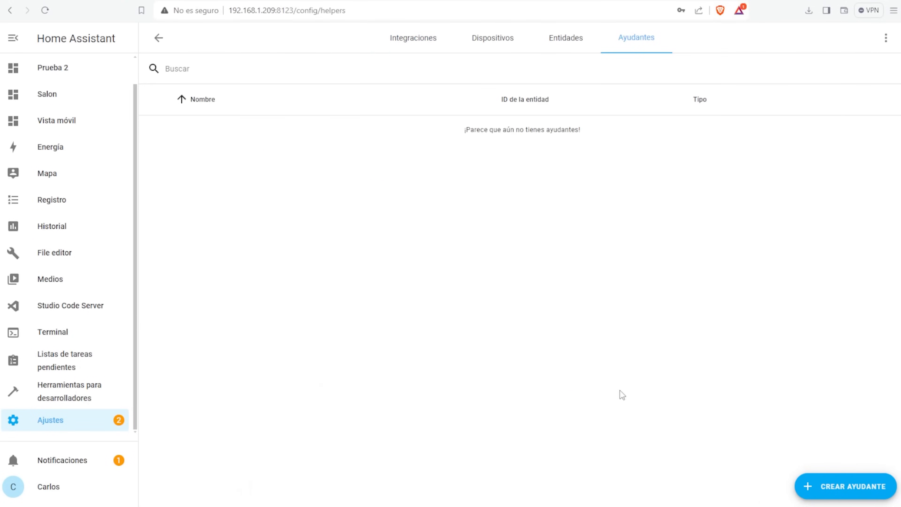
scroll(382, 173, "down", 7)
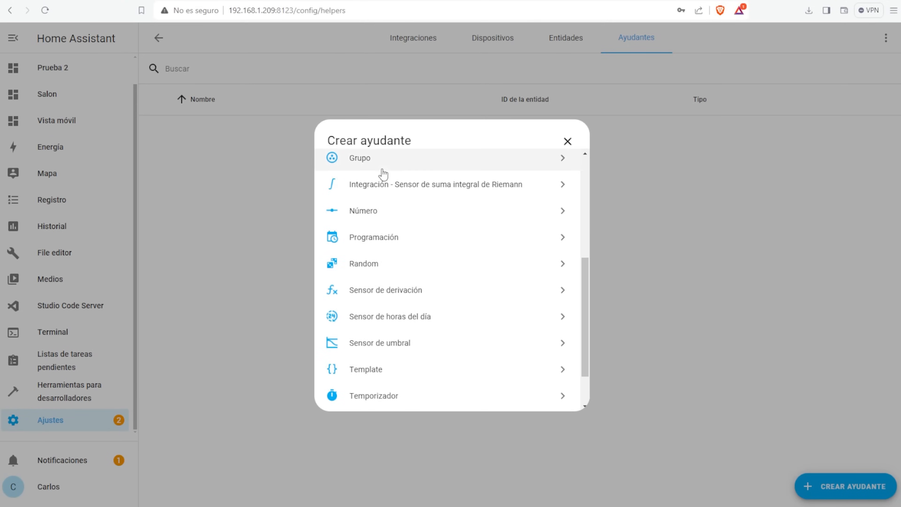
scroll(382, 319, "up", 8)
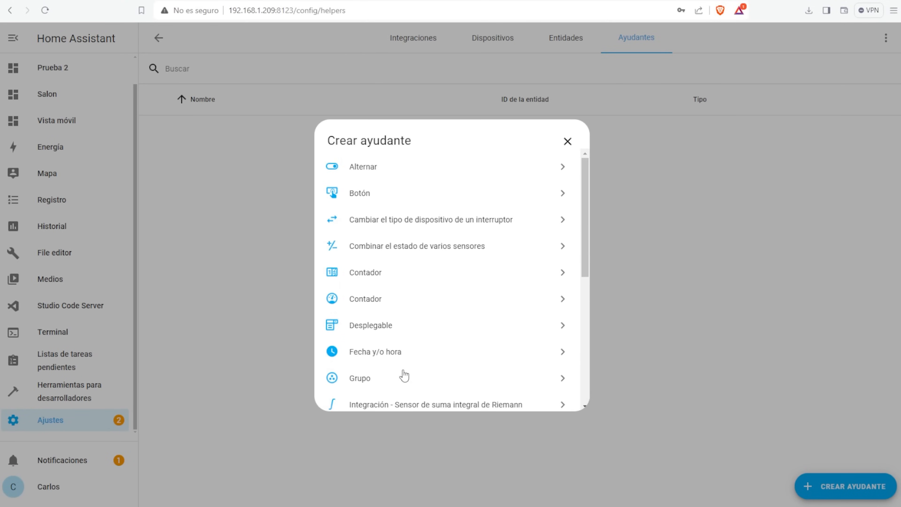
scroll(399, 306, "down", 3)
left_click(398, 319)
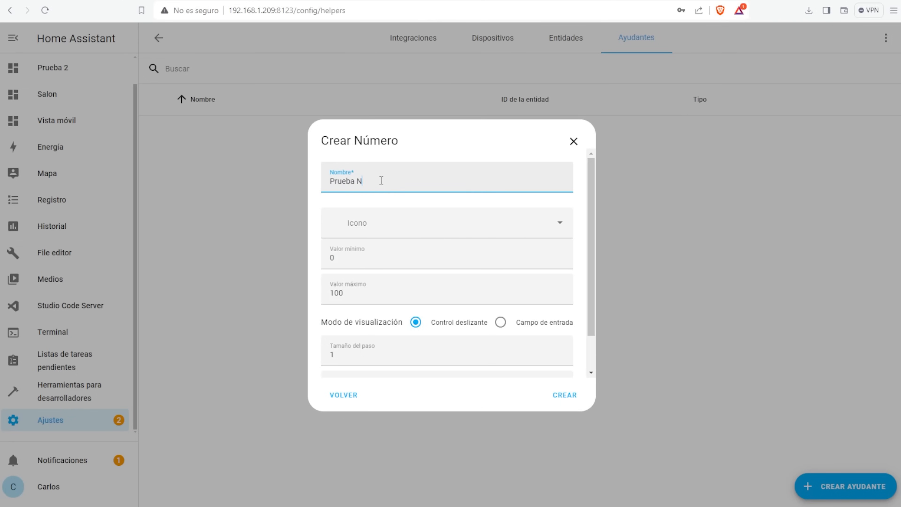
scroll(385, 230, "down", 1)
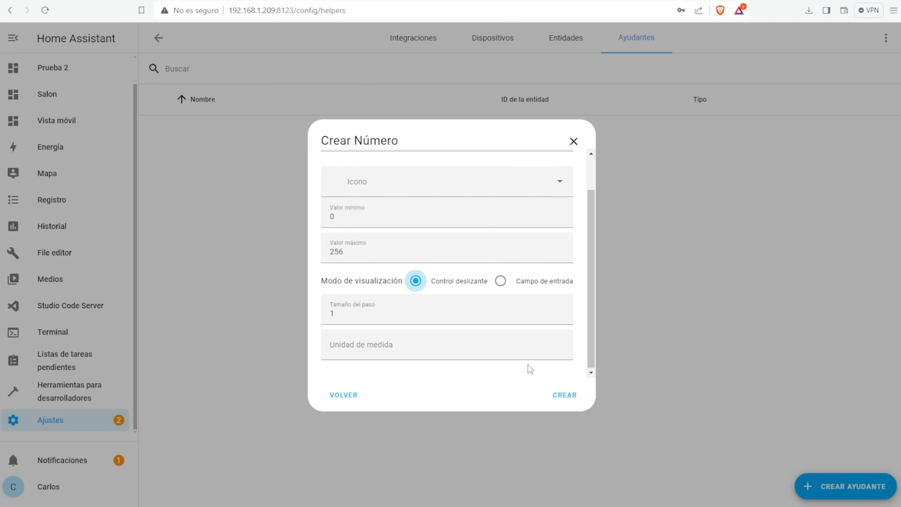
left_click(564, 394)
- Test the Prueba Número slider through several values, ending at 142
left_click_drag(499, 110, 525, 109)
left_click(477, 110)
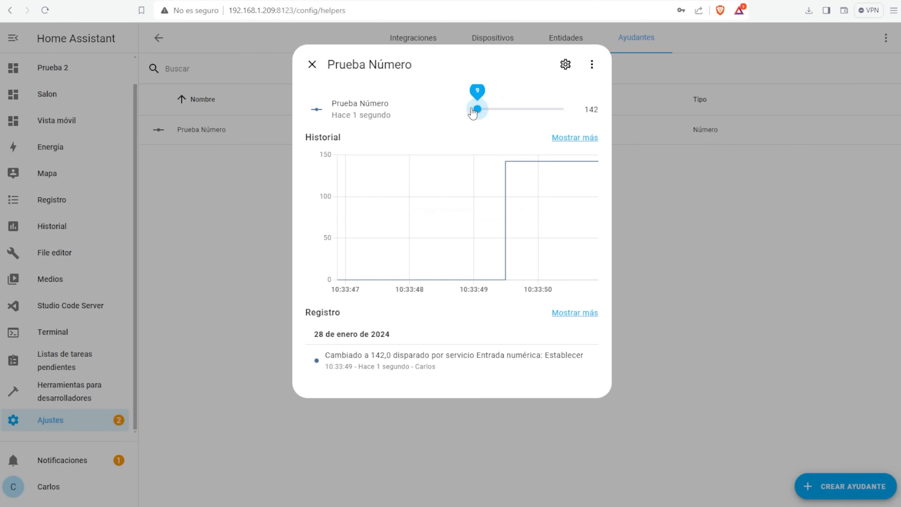
left_click(536, 109)
left_click(483, 110)
left_click(503, 110)
left_click(552, 110)
left_click(502, 110)
left_click(312, 65)
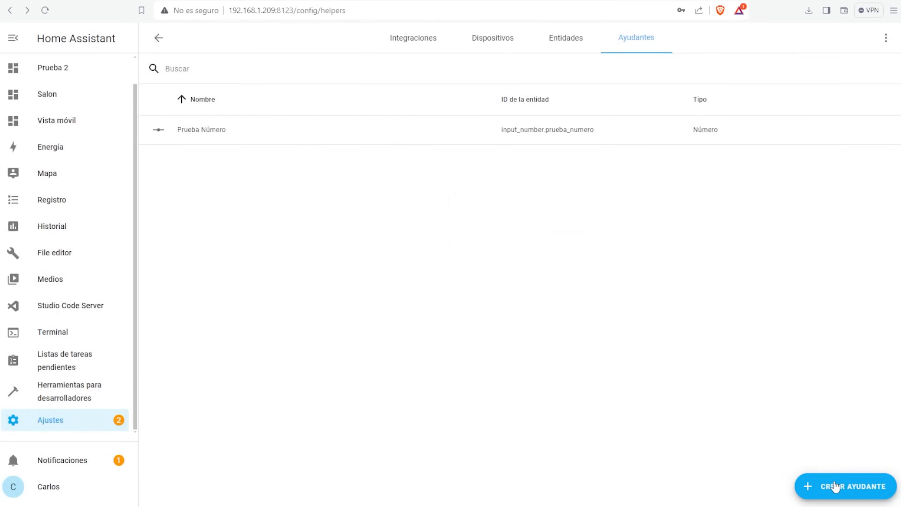
left_click(835, 487)
- Create a Prueba Botón button helper and press it several times
left_click(365, 200)
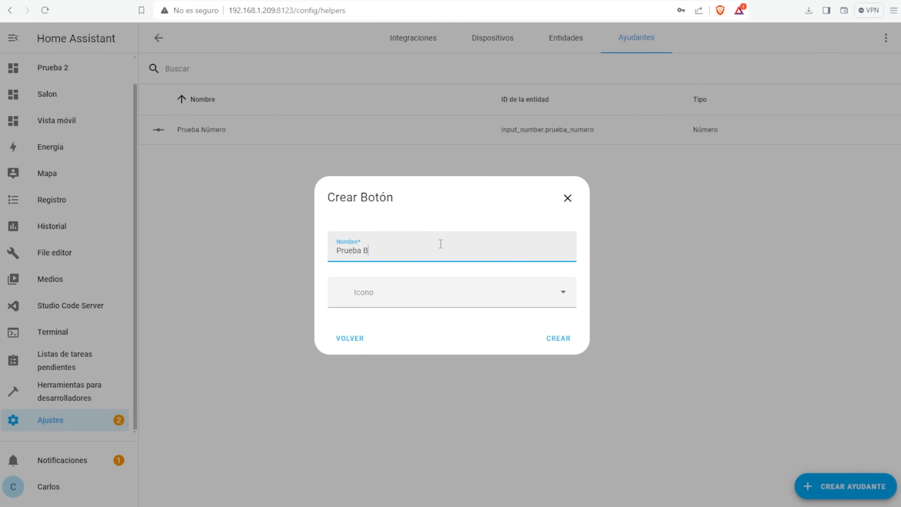
type("Prueba Botón")
left_click(559, 338)
left_click(199, 129)
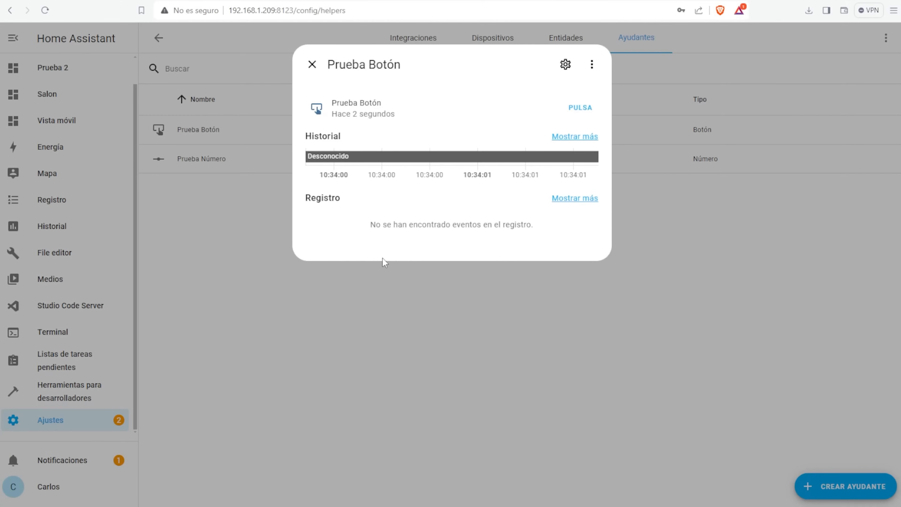
left_click(587, 113)
left_click(584, 112)
left_click(582, 112)
left_click(574, 111)
left_click(568, 110)
left_click(312, 64)
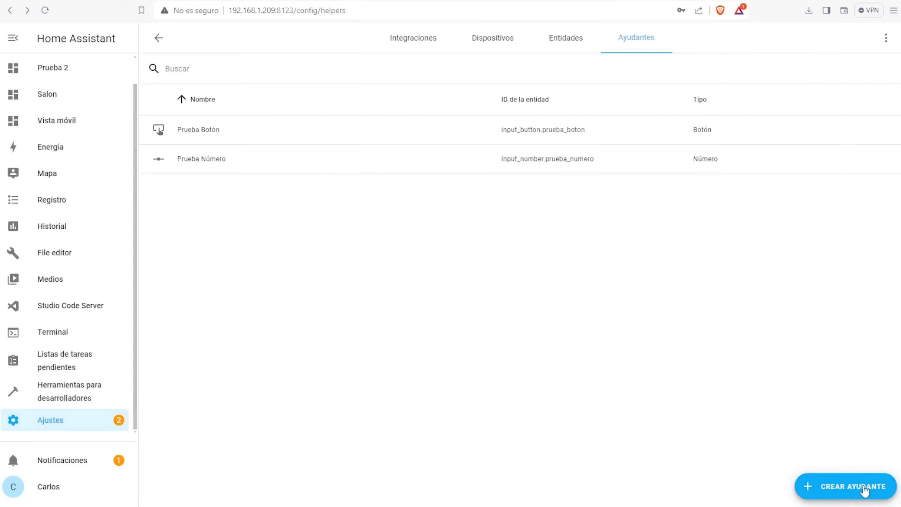
- Create the Test Desplegable dropdown helper with options dsfsd, sdfsdfds and fdfdf
left_click(866, 489)
left_click(442, 330)
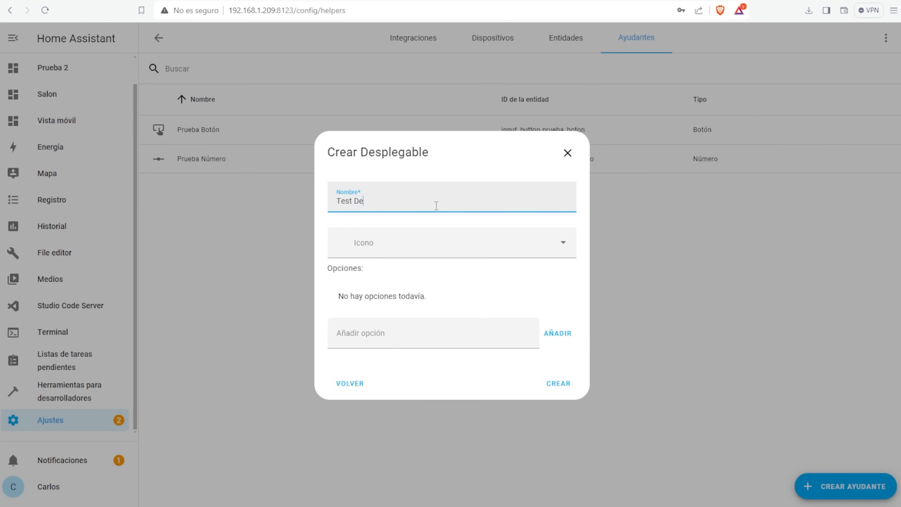
type("dsfsd")
key("Return")
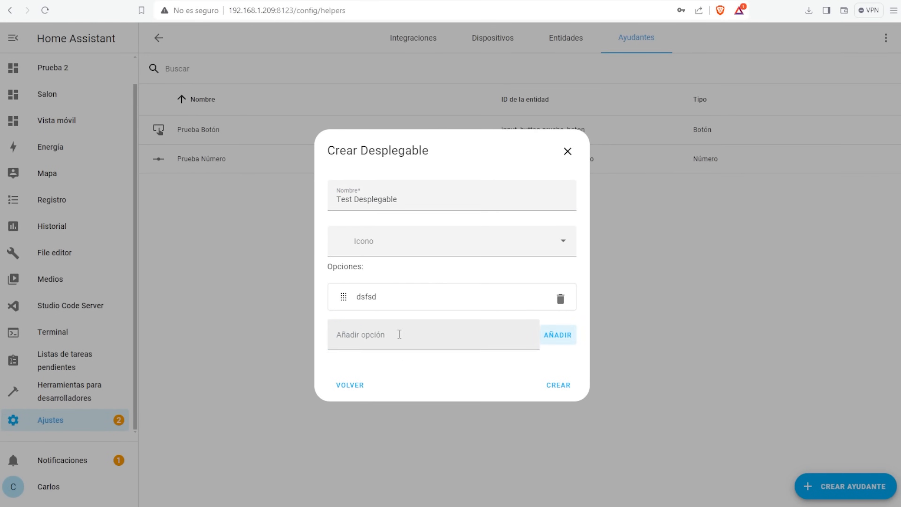
type("sdfsdfds")
key("Return")
type("fdfdf")
key("Return")
left_click(560, 394)
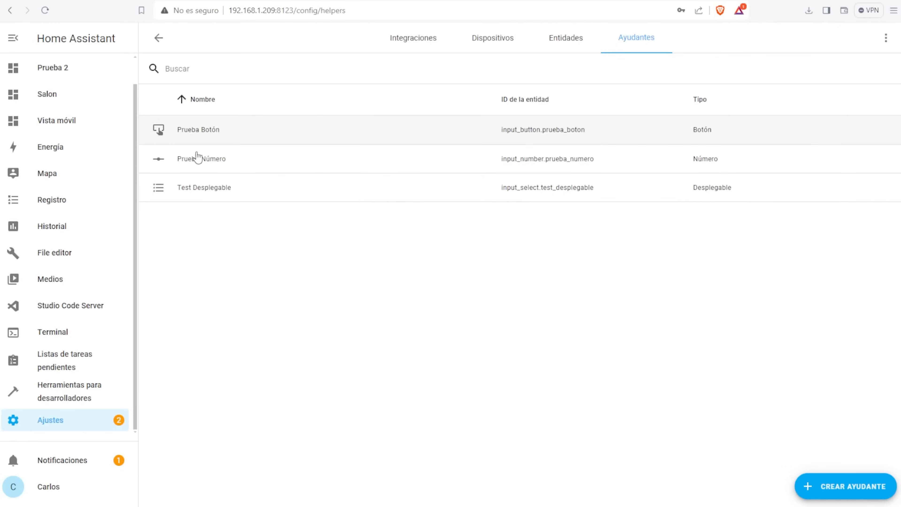
- Switch Test Desplegable's current option to sdfsdfds, then another option
left_click(581, 125)
left_click(351, 173)
left_click(583, 117)
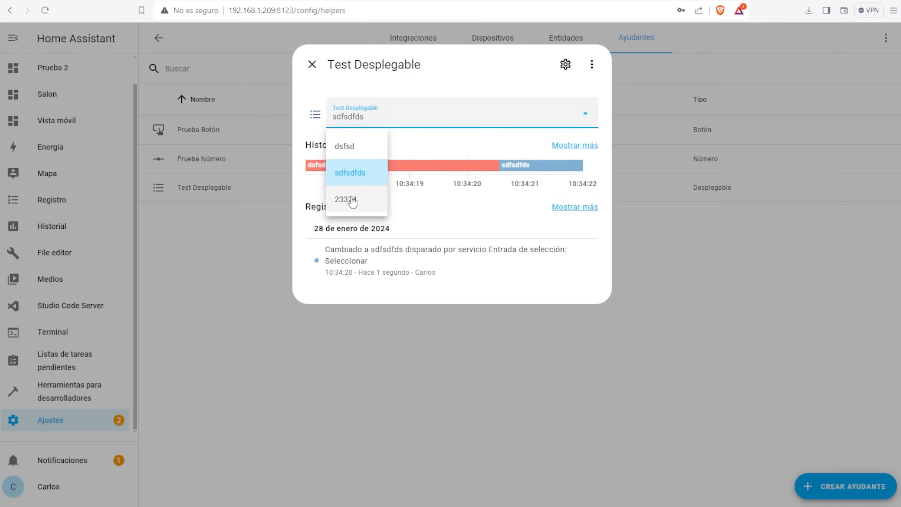
left_click(346, 200)
left_click(590, 122)
left_click(356, 151)
- Start a light group helper named Grupo Luces
left_click(312, 65)
left_click(845, 486)
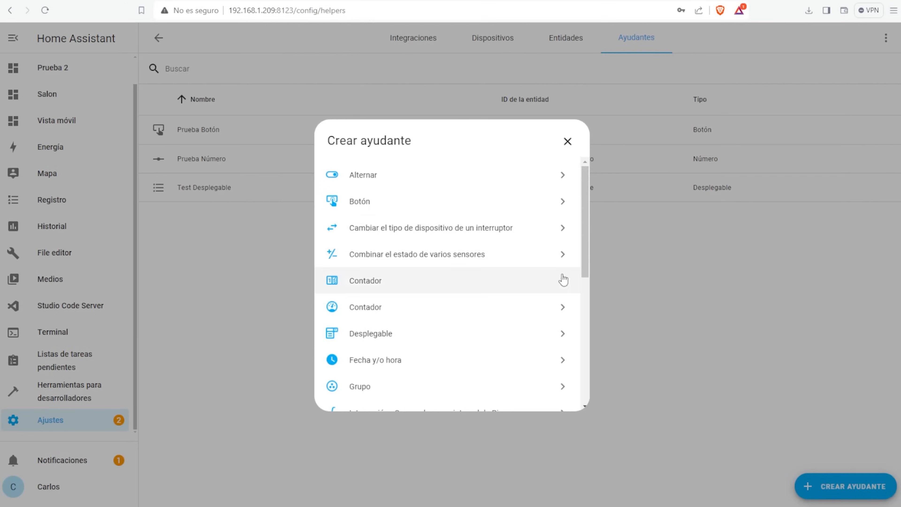
scroll(426, 238, "down", 2)
scroll(424, 236, "down", 2)
left_click(362, 221)
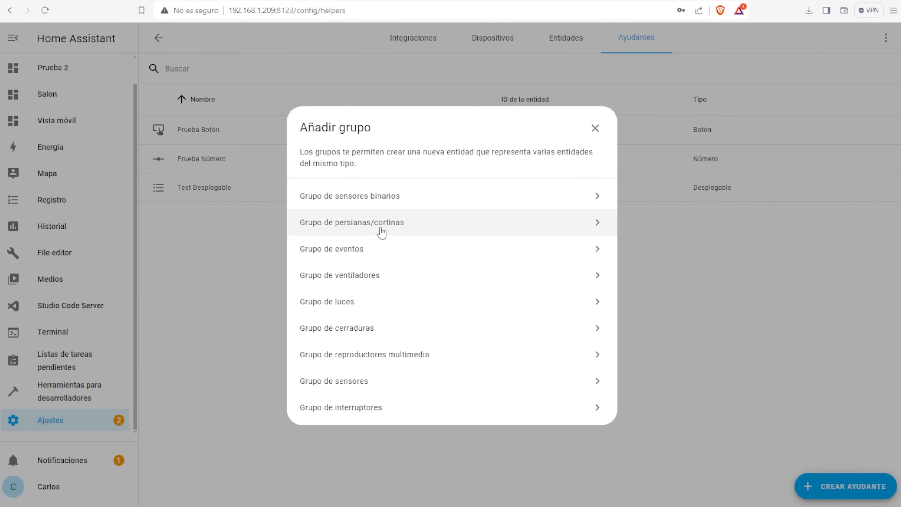
left_click(394, 303)
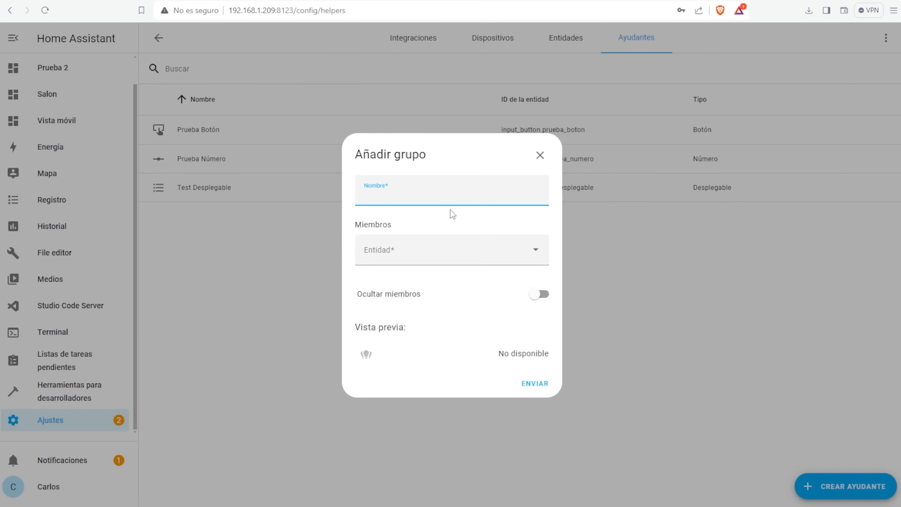
type("Grupo Luces")
- Add WLED-Mueble and WLED-SofaBuhardilla to Grupo Luces and create the group
left_click(537, 251)
left_click(519, 289)
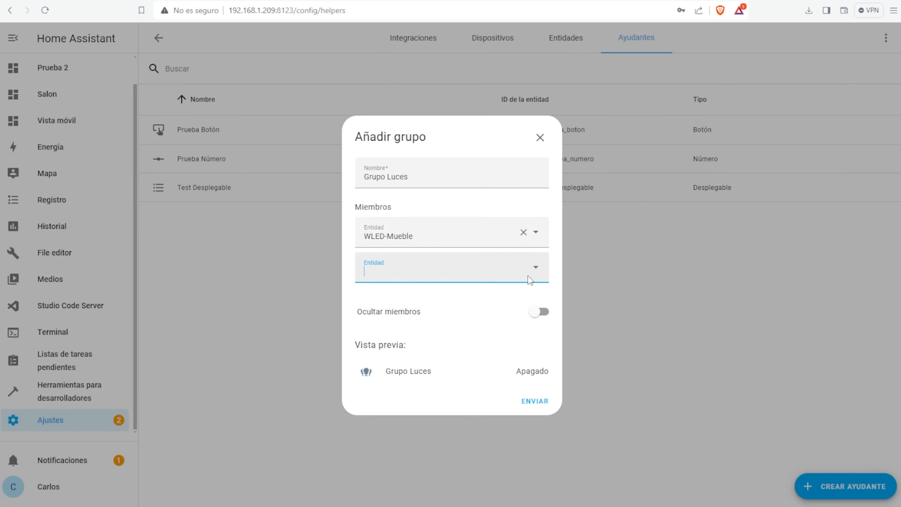
left_click(529, 272)
left_click(430, 302)
left_click(523, 415)
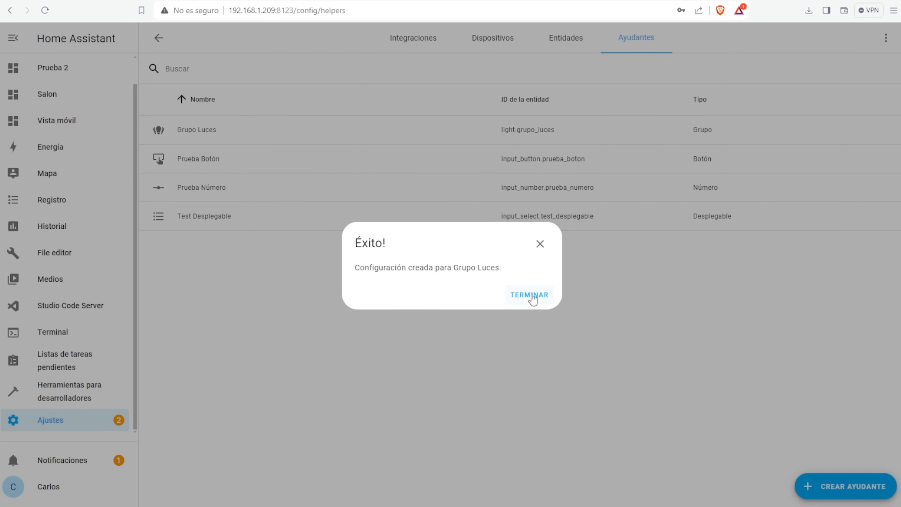
left_click(527, 295)
left_click(196, 132)
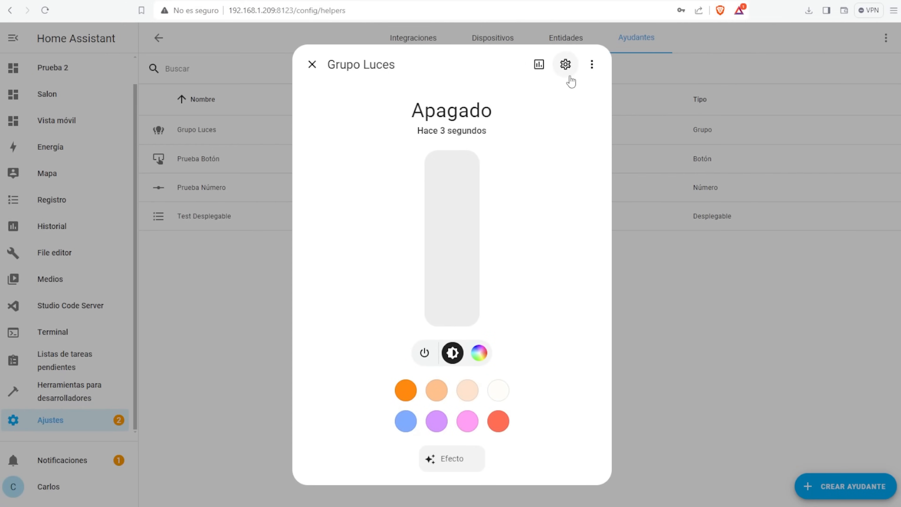
left_click(312, 65)
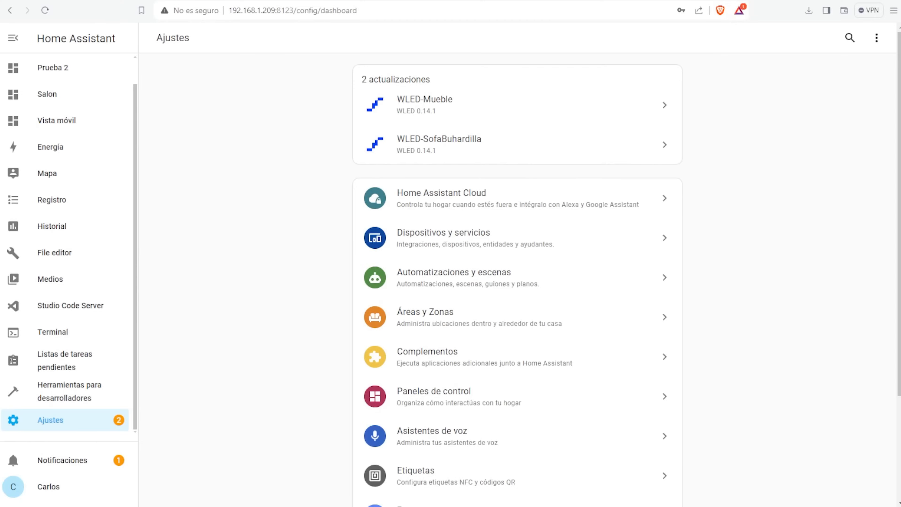
- Begin a new empty automation with an entity state trigger
left_click(484, 291)
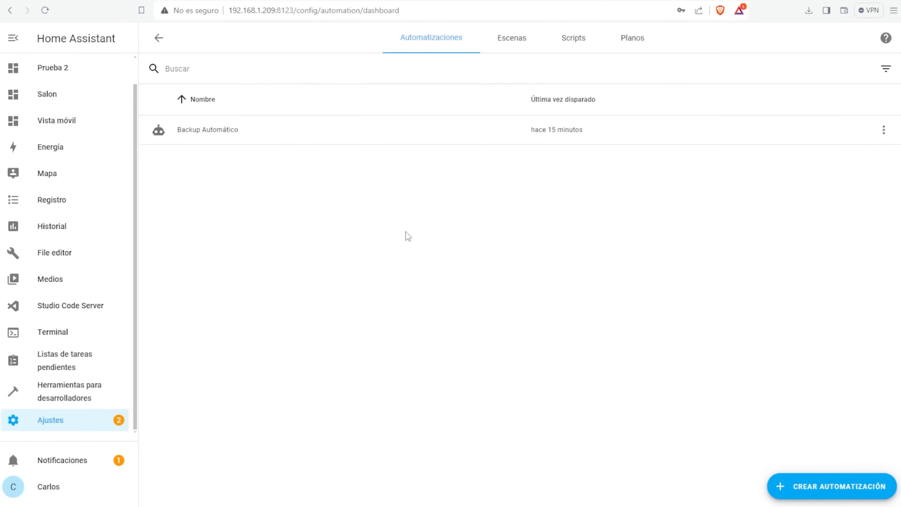
left_click(826, 490)
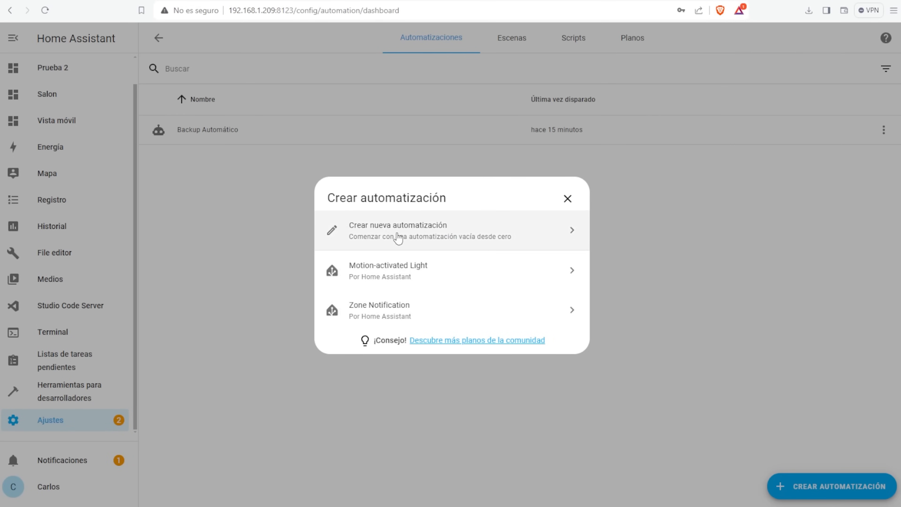
left_click(398, 238)
left_click_drag(235, 79, 308, 108)
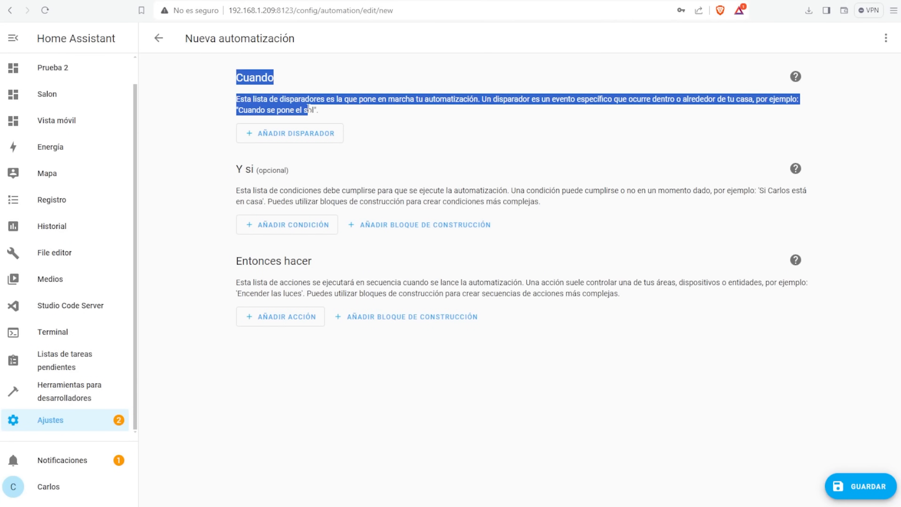
left_click(312, 133)
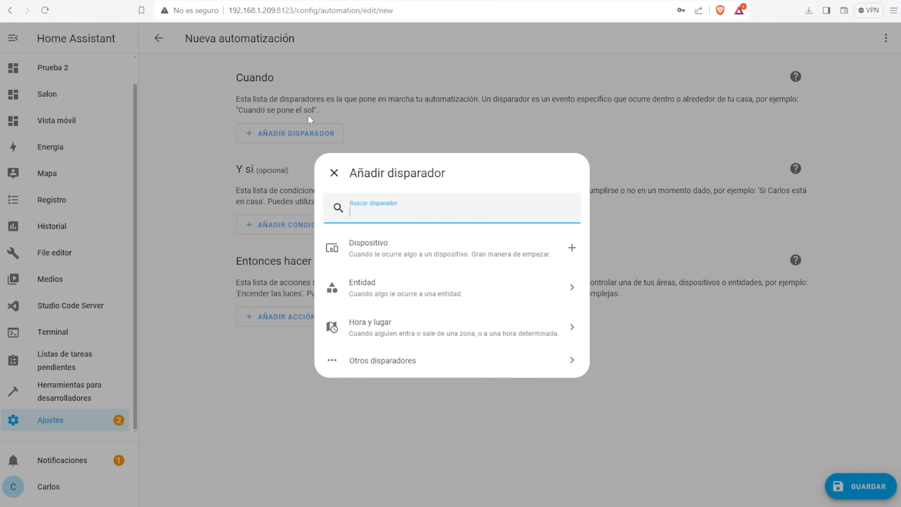
left_click(398, 294)
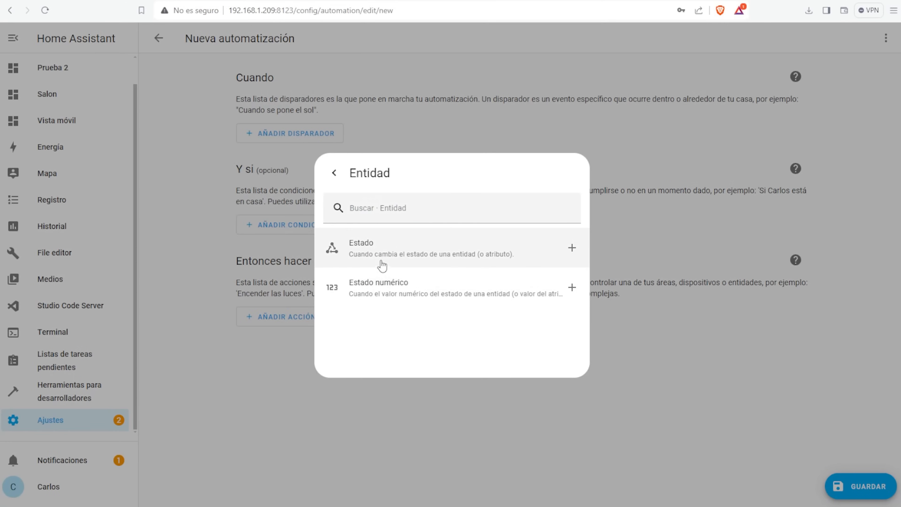
left_click(393, 251)
- Make the trigger fire when Grupo Luces becomes Encendido, then leave without saving
left_click(338, 170)
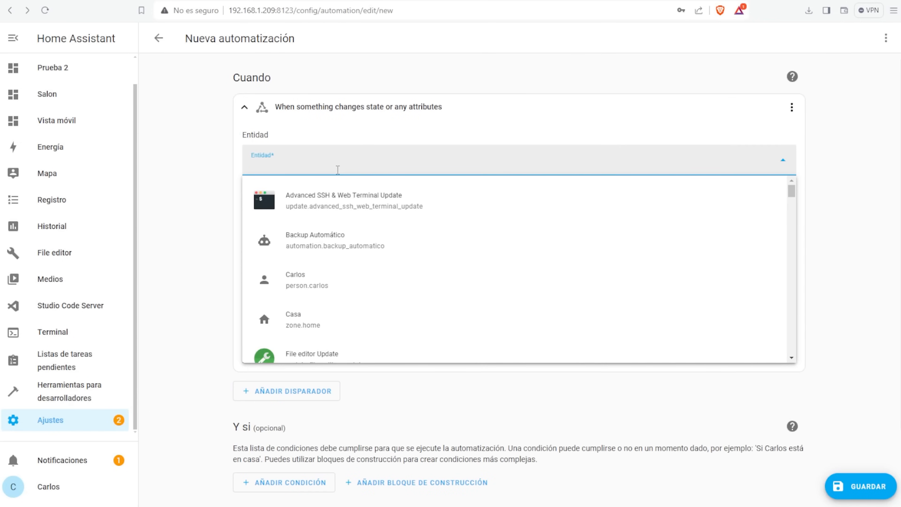
scroll(355, 245, "down", 5)
scroll(357, 248, "down", 1)
left_click(352, 251)
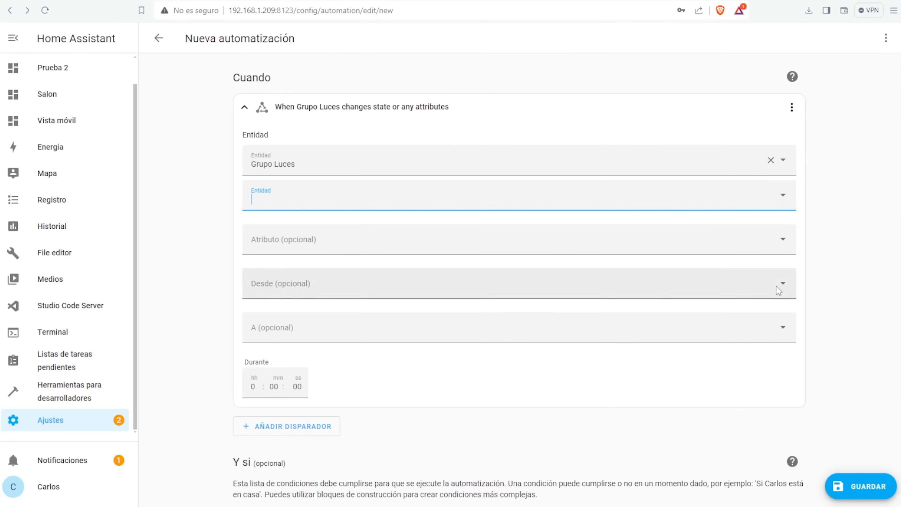
left_click(785, 332)
left_click(272, 385)
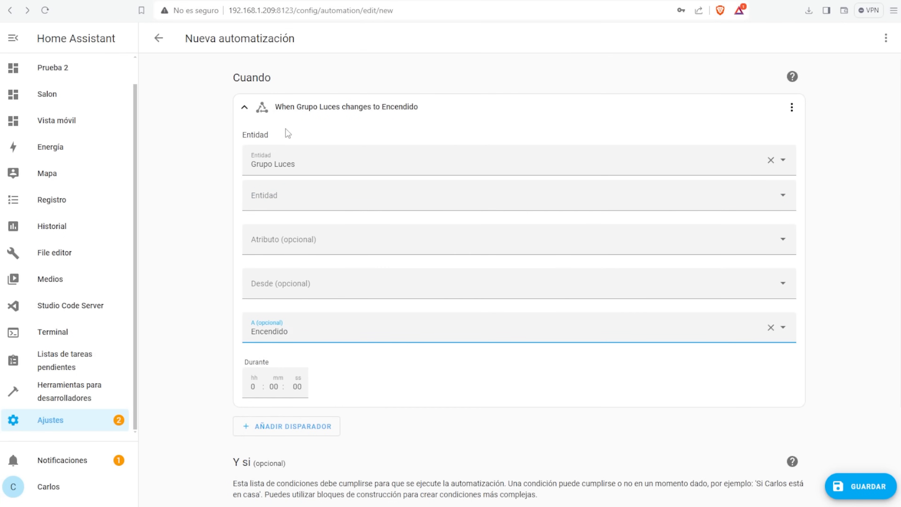
left_click(249, 110)
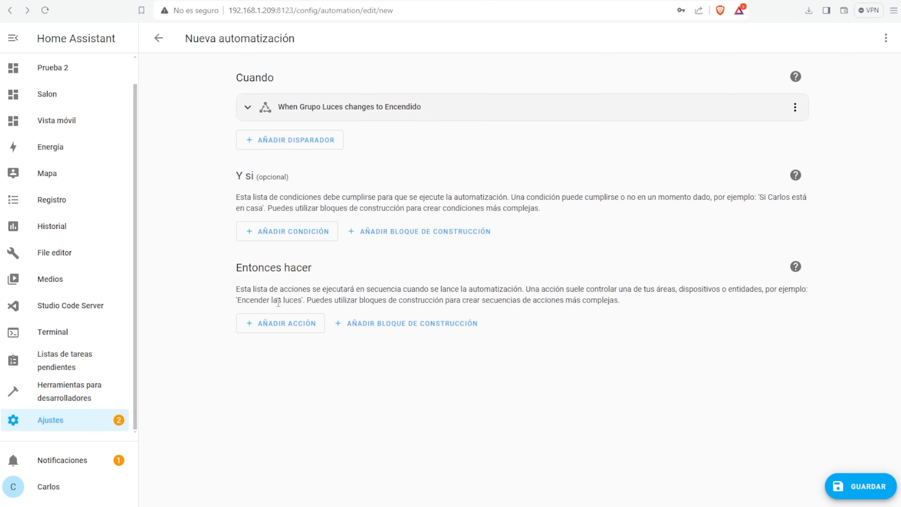
left_click_drag(314, 269, 304, 268)
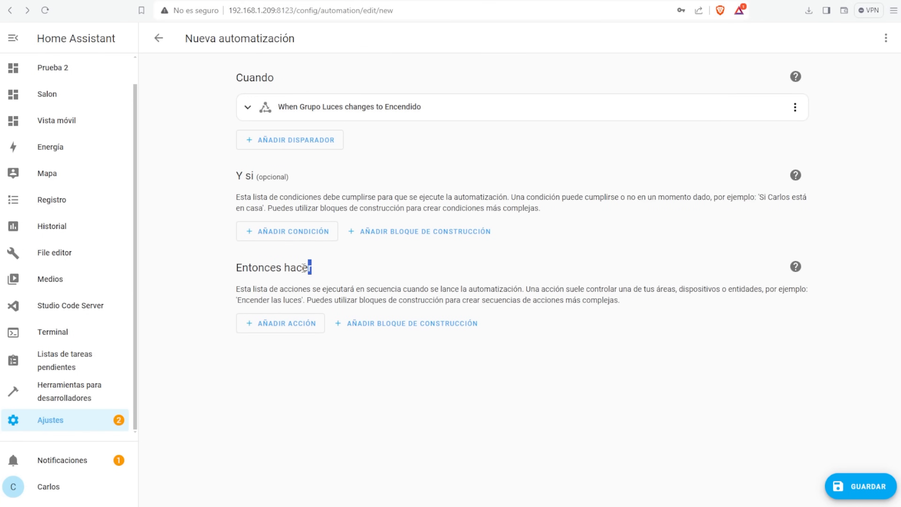
left_click(159, 39)
left_click(520, 301)
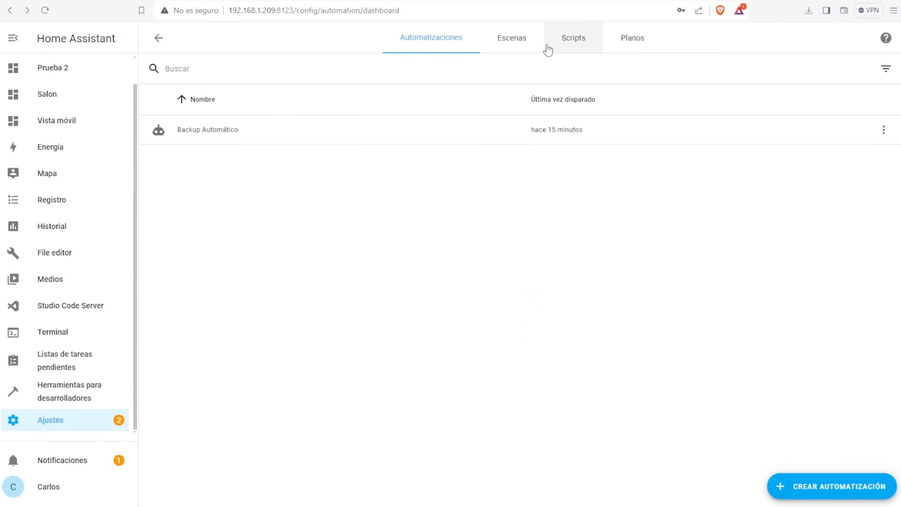
- Start a new script from scratch on the Scripts page
left_click(525, 40)
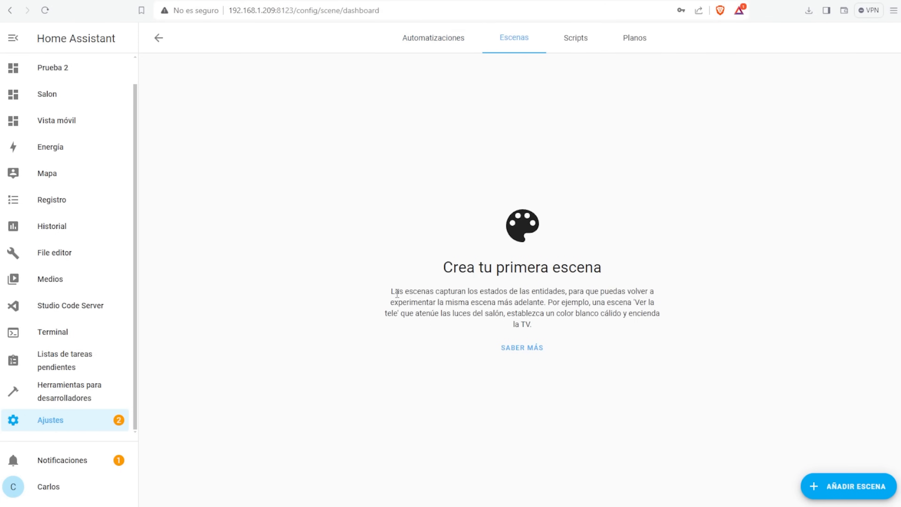
left_click(576, 39)
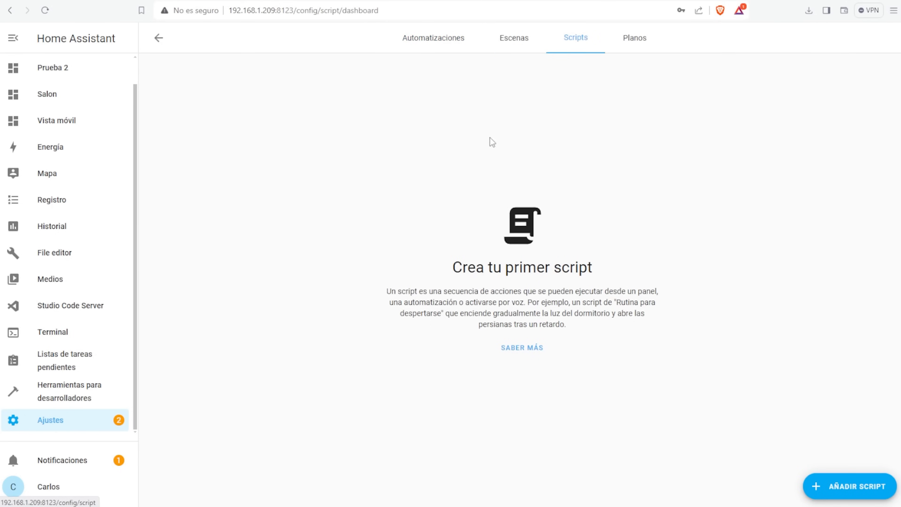
left_click(863, 482)
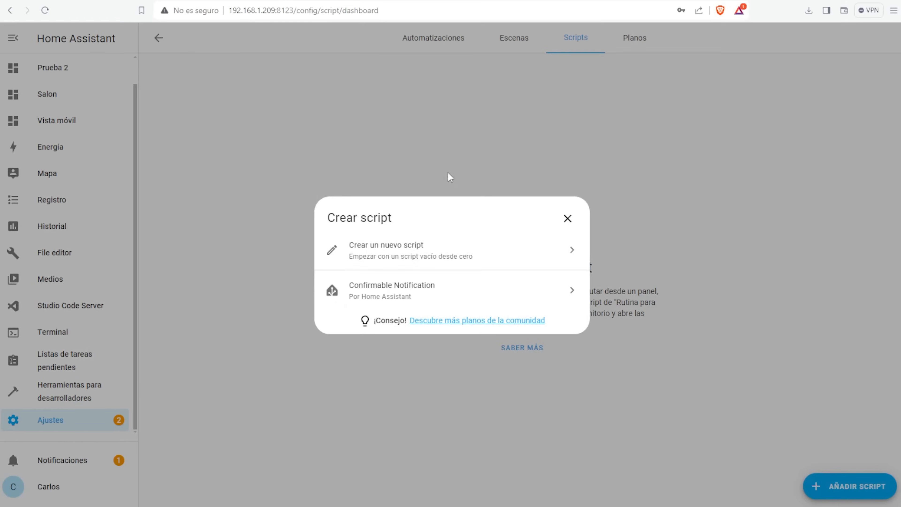
left_click(412, 253)
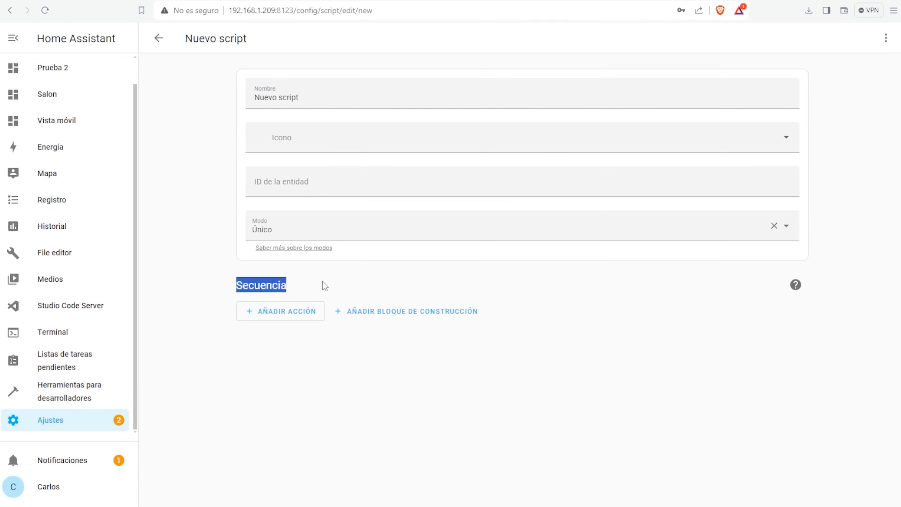
- Add a switch turn-off action for WLED-Mueble Recepción de sincronización
left_click(295, 311)
scroll(447, 276, "down", 2)
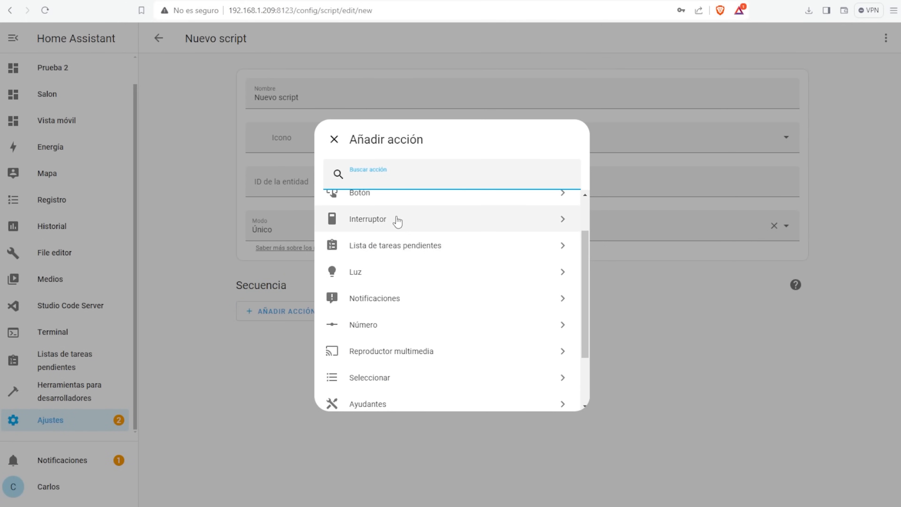
left_click(391, 224)
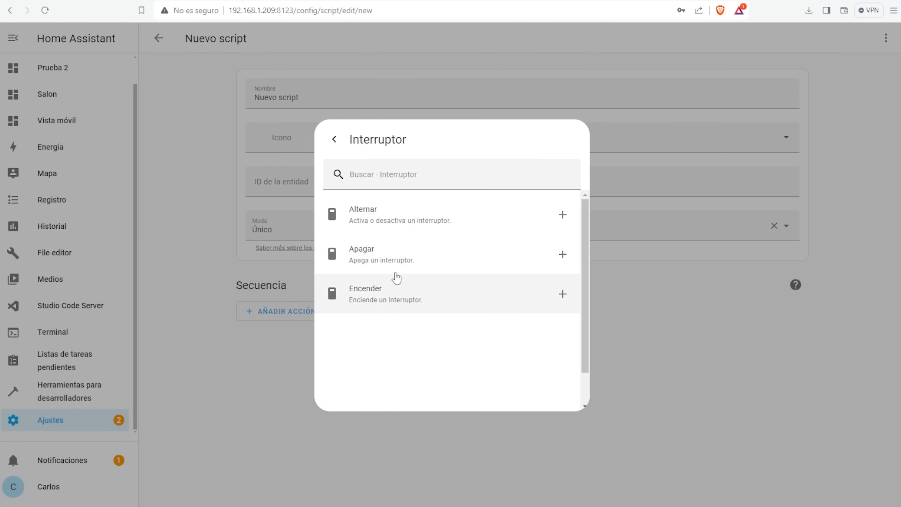
left_click(394, 255)
left_click(636, 423)
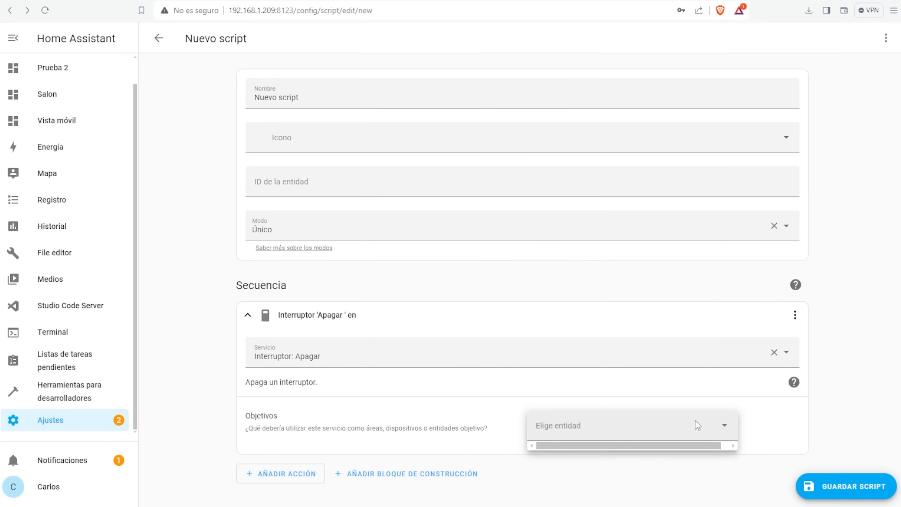
left_click(603, 321)
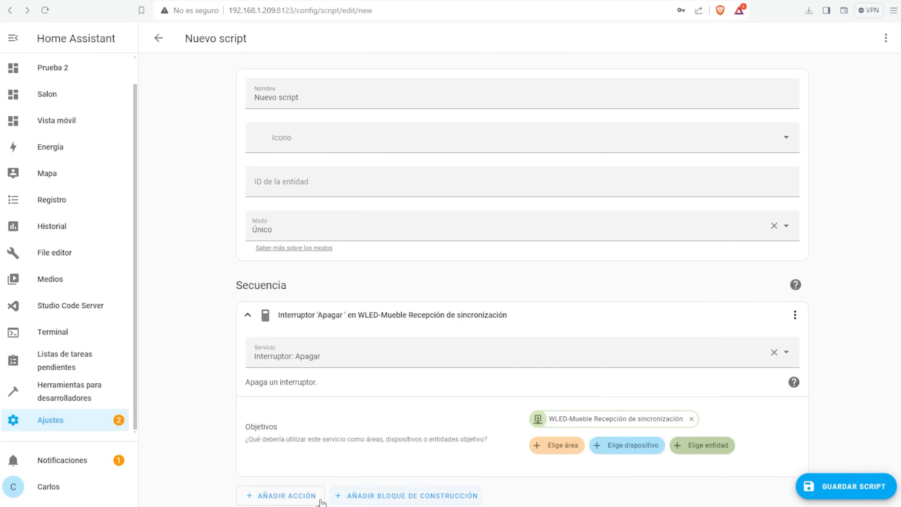
left_click(249, 316)
- Add a light turn-on action for WLED-SofaBuhardilla
left_click(280, 347)
left_click(418, 329)
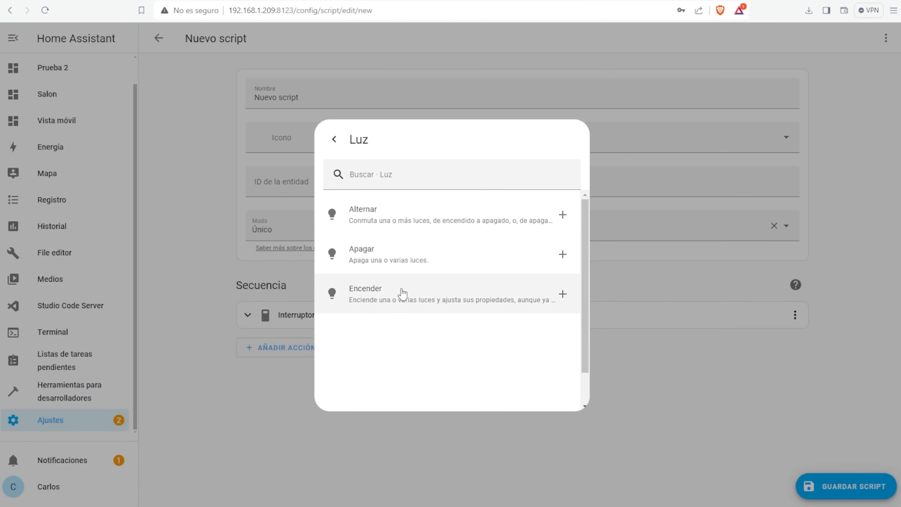
left_click(402, 293)
left_click(716, 405)
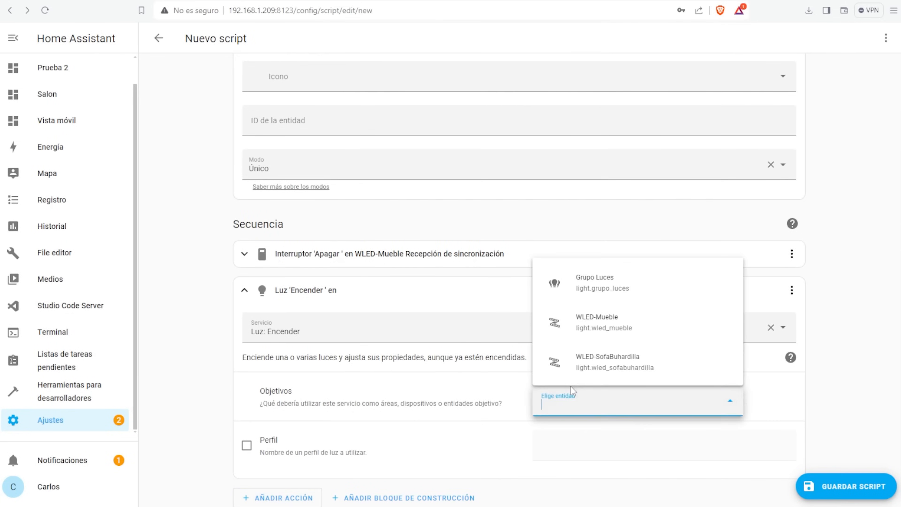
left_click(649, 368)
left_click(245, 291)
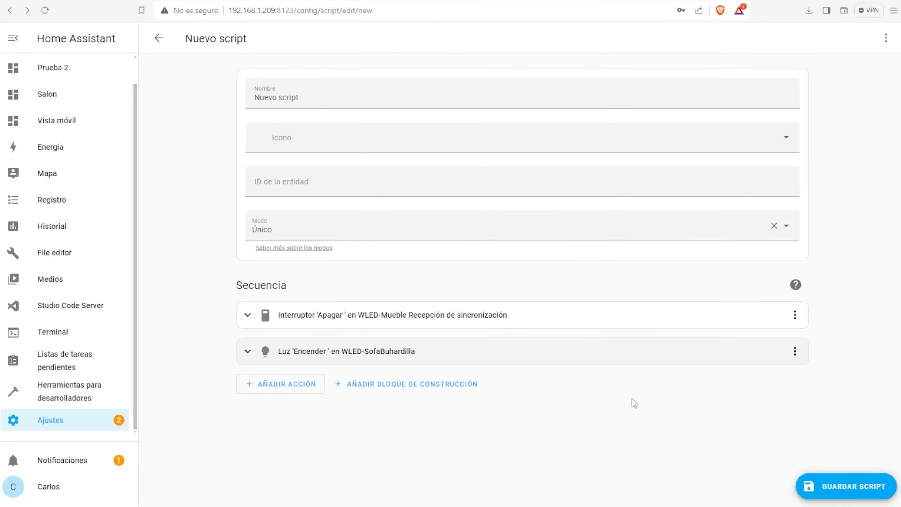
- Save the Nuevo script and check it in the scripts list
left_click(856, 495)
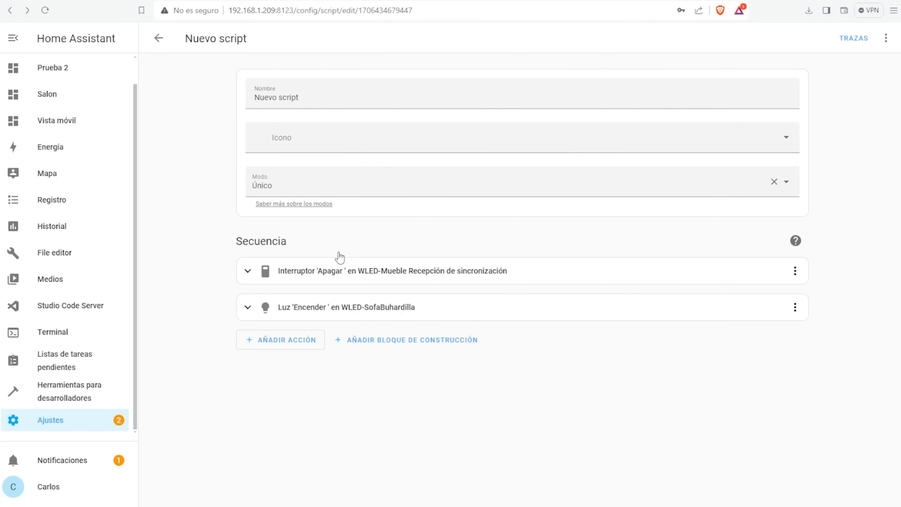
left_click(160, 38)
left_click(226, 135)
left_click(159, 38)
left_click(884, 130)
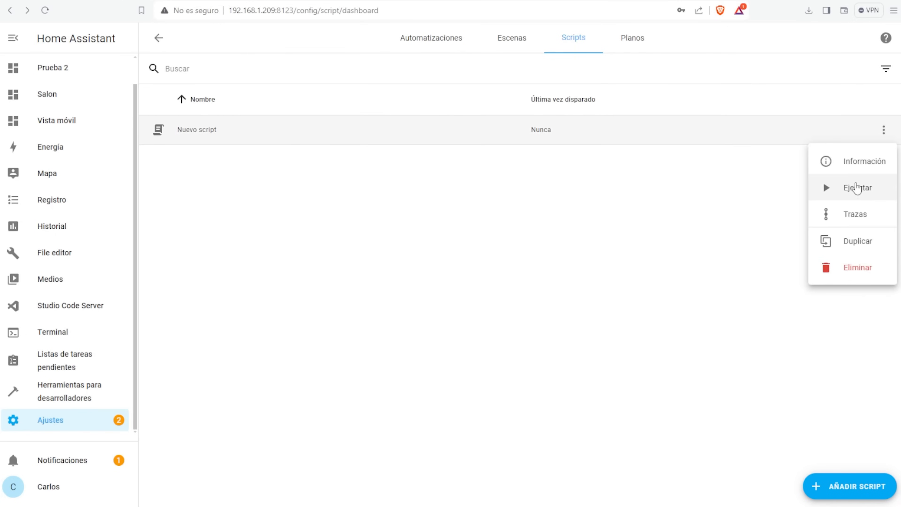
left_click(211, 217)
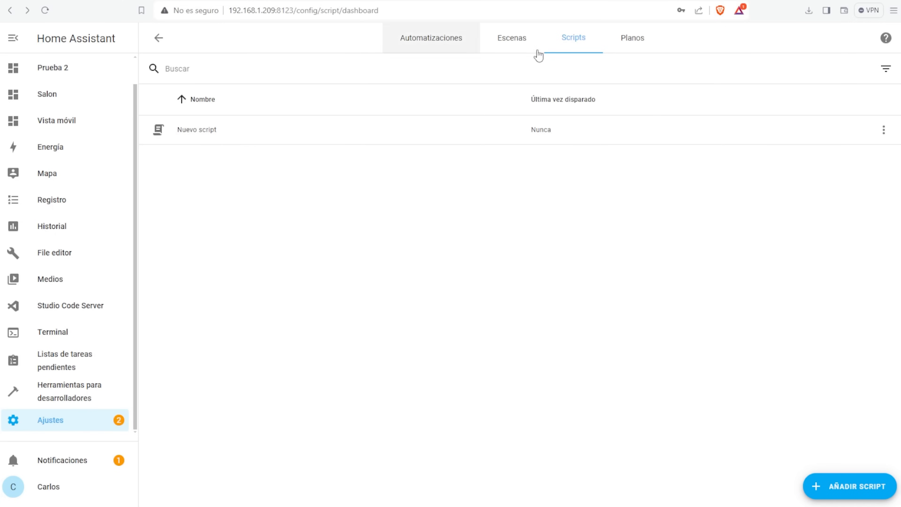
- Start a new scene and add the WLED-Mueble and WLED-SofaBuhardilla devices
left_click(525, 41)
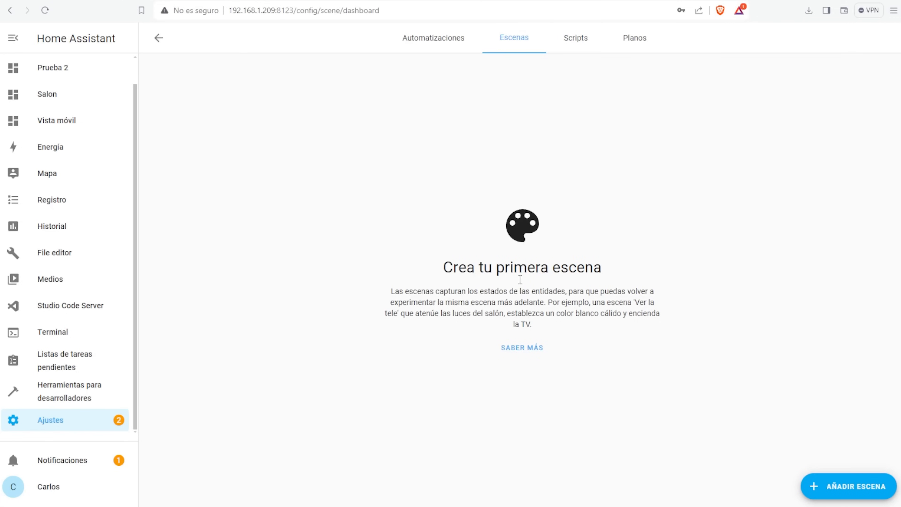
left_click(856, 487)
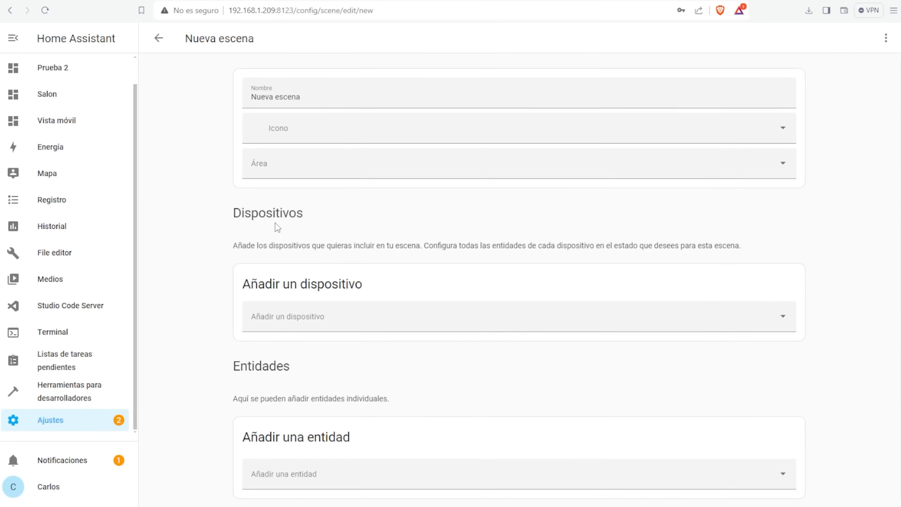
left_click(782, 307)
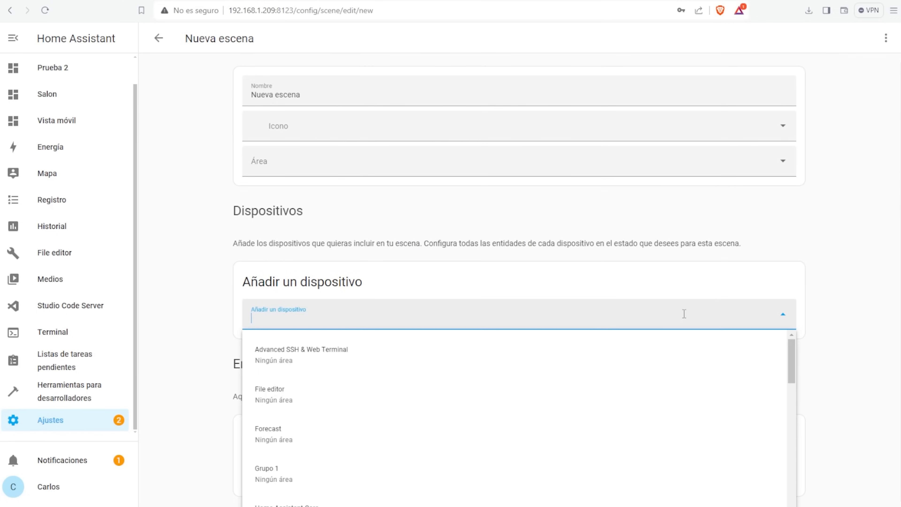
scroll(307, 411, "down", 4)
scroll(356, 397, "down", 7)
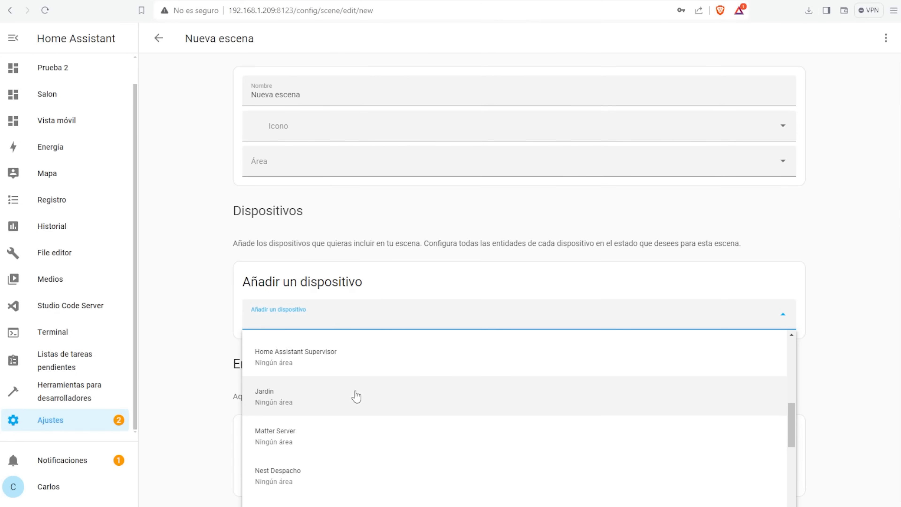
left_click(313, 451)
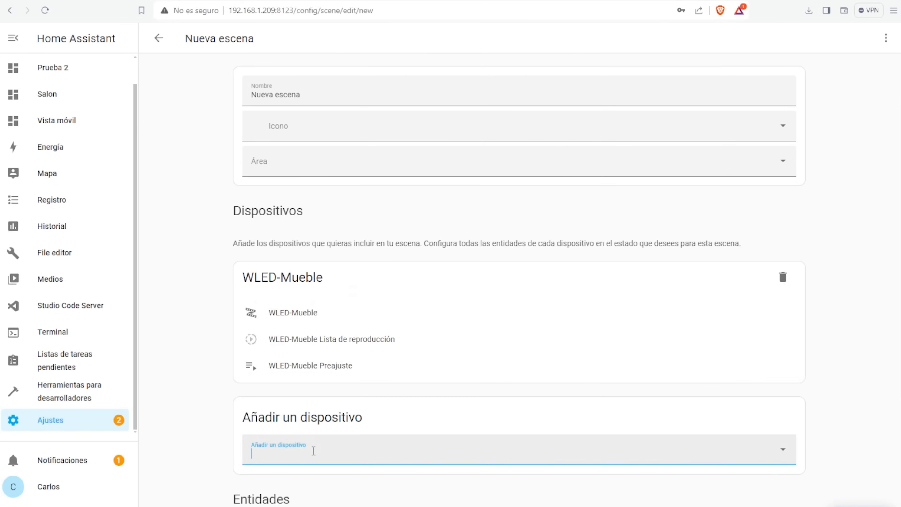
left_click(782, 458)
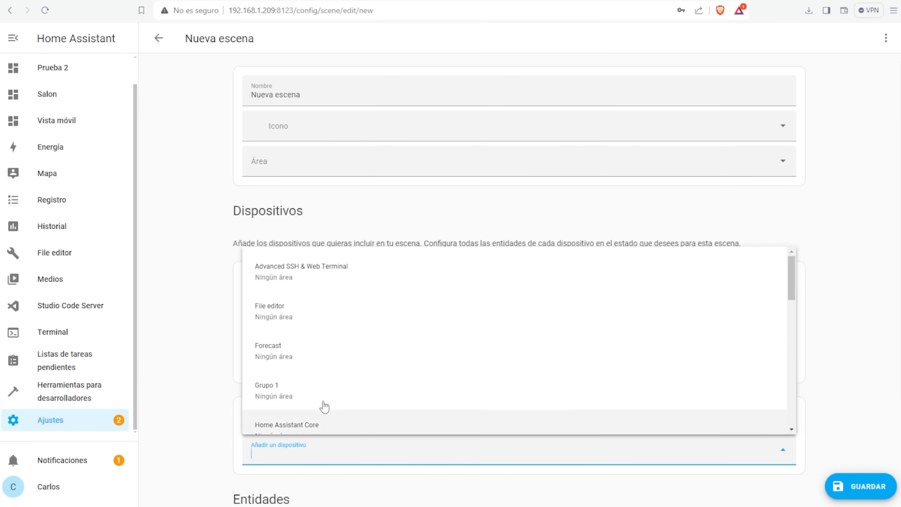
scroll(314, 394, "down", 10)
left_click(300, 411)
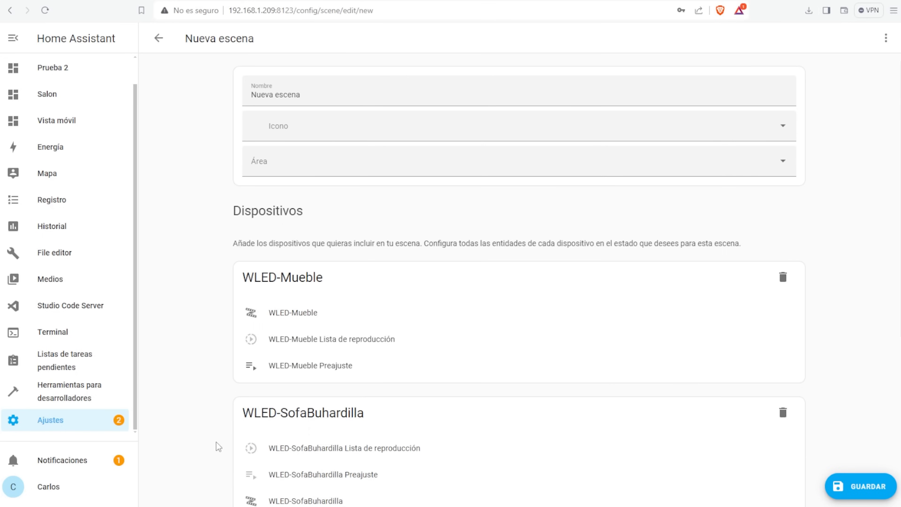
- Add the Grupo Luces entity to the scene and save it
scroll(217, 442, "down", 7)
left_click(781, 472)
scroll(400, 360, "down", 1)
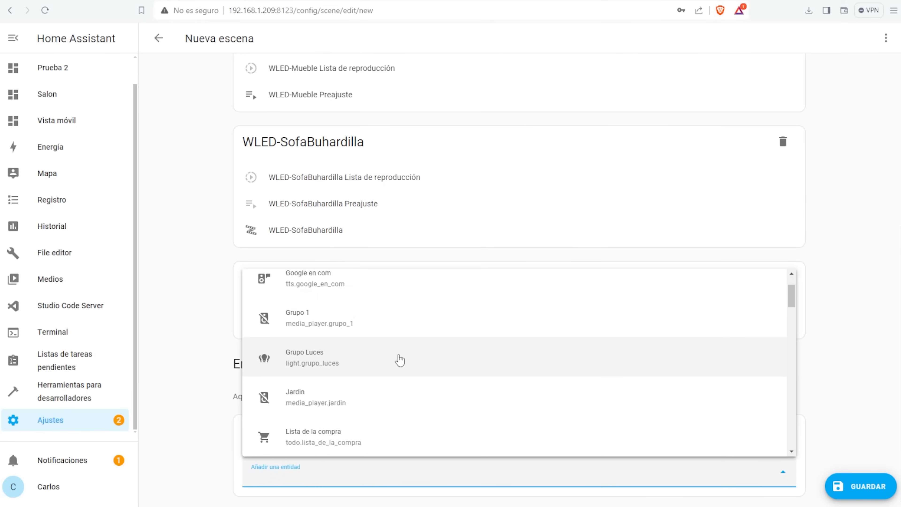
left_click(323, 360)
scroll(213, 355, "down", 3)
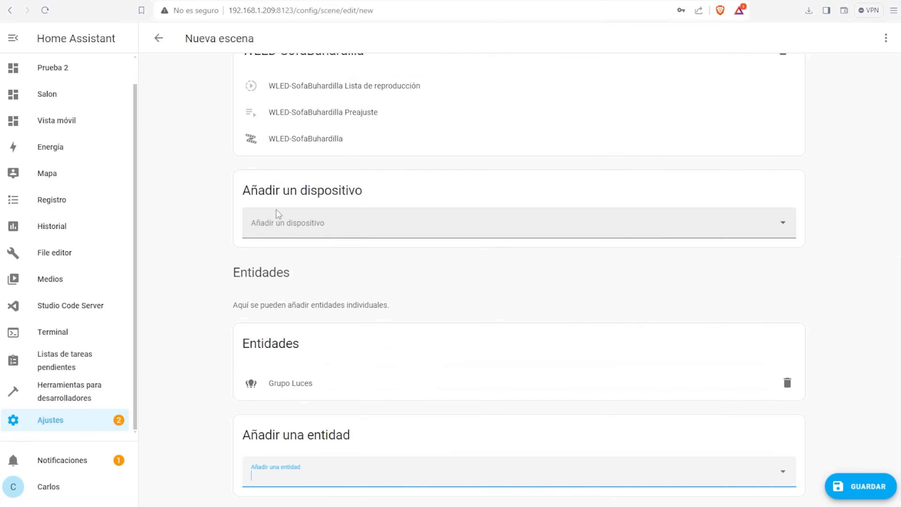
scroll(398, 326, "up", 10)
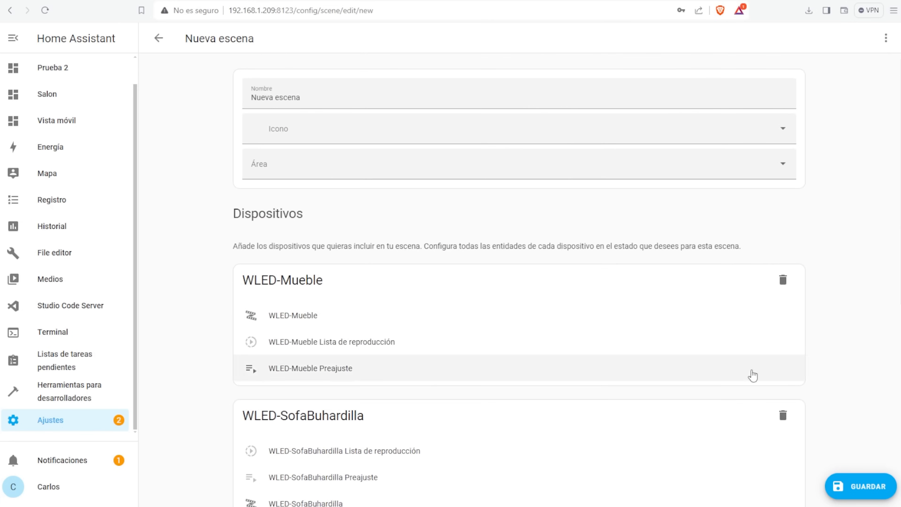
scroll(781, 426, "down", 2)
left_click(861, 487)
- Back in the Scenes list, view the Nueva escena details, then close them
left_click(158, 38)
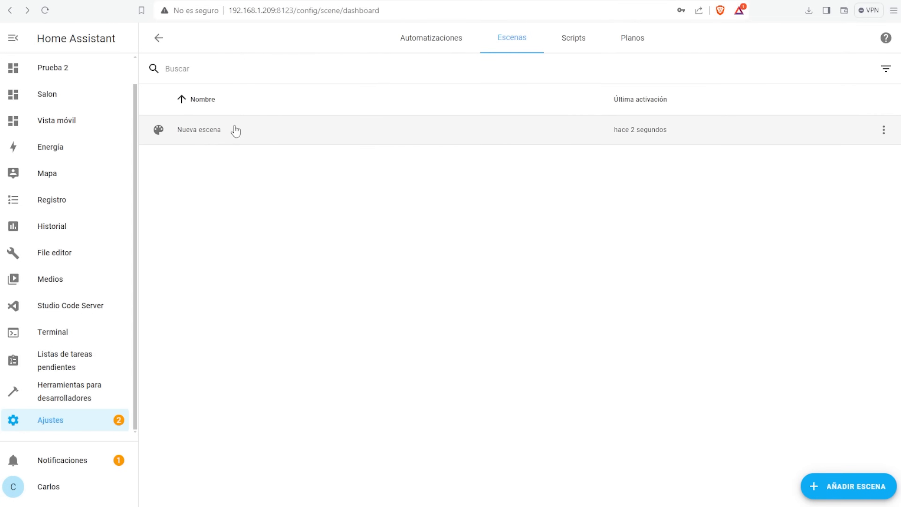
left_click(884, 130)
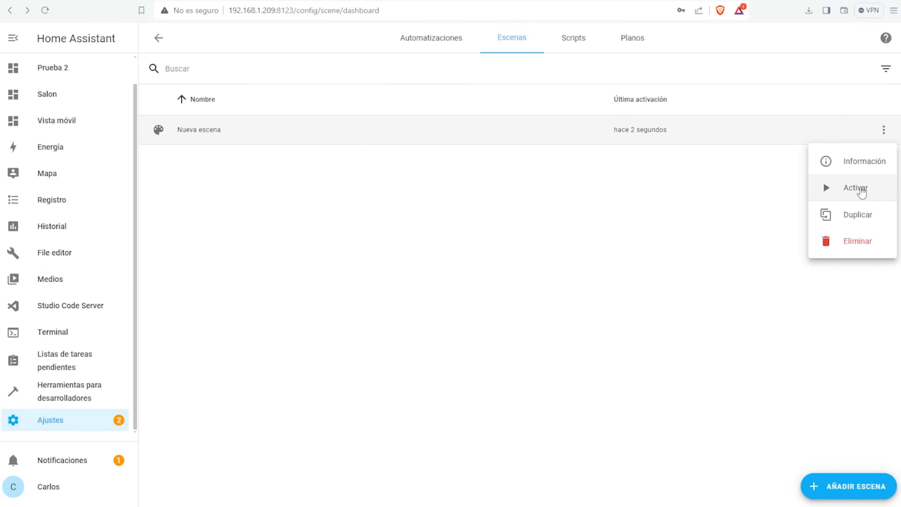
left_click(863, 162)
left_click(301, 71)
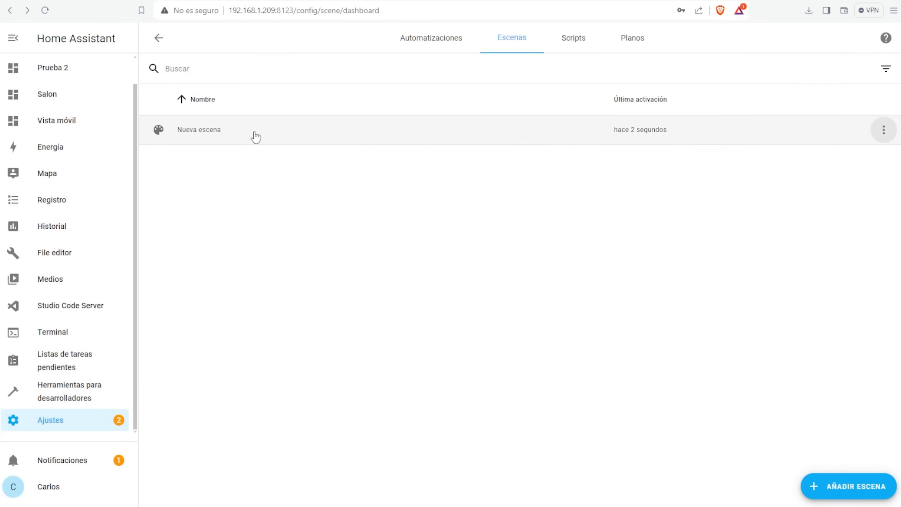